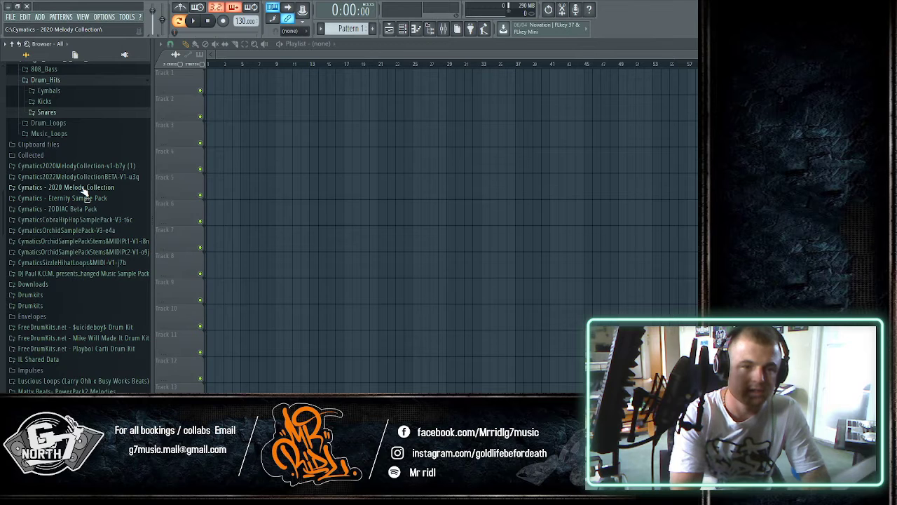
- Place "Cymatics - 2020 Dark Melody Loop 7 - 155 BPM A# Min" from the 2020 Melody Collection at the start of Track 1
click(82, 188)
click(80, 195)
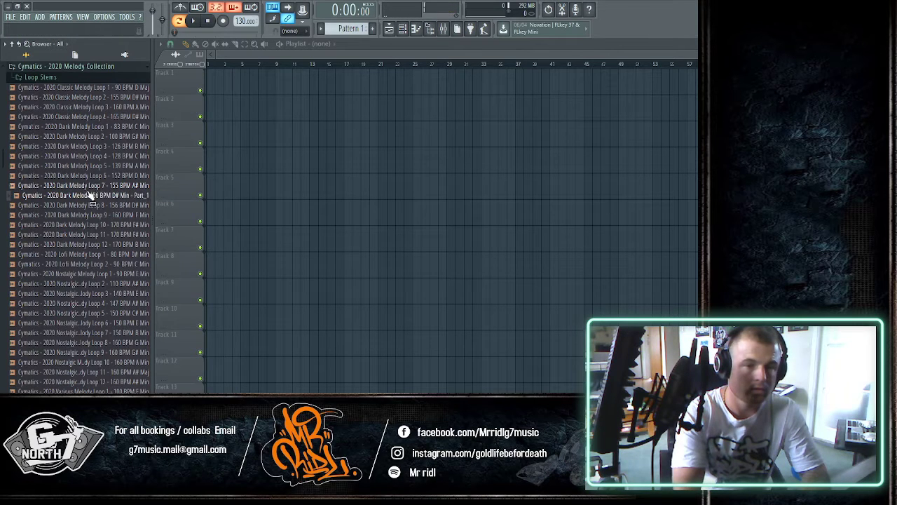
click(88, 188)
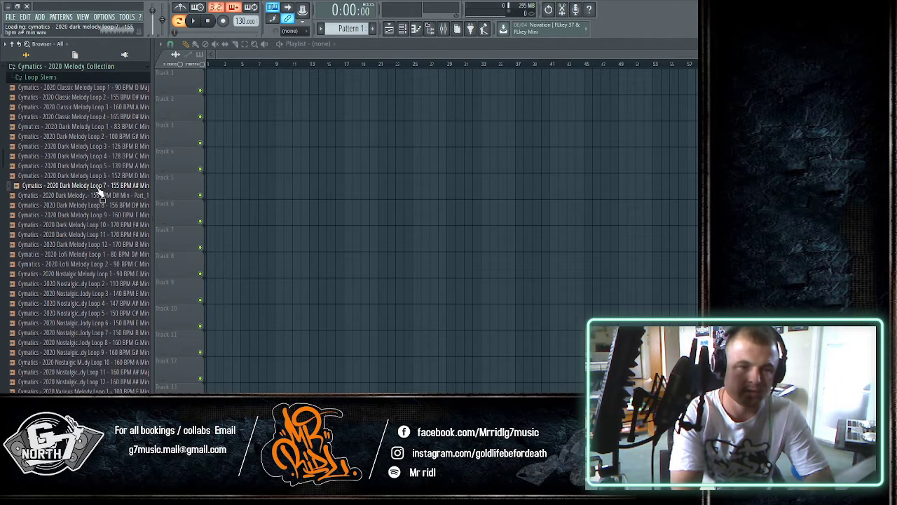
drag(93, 194, 226, 82)
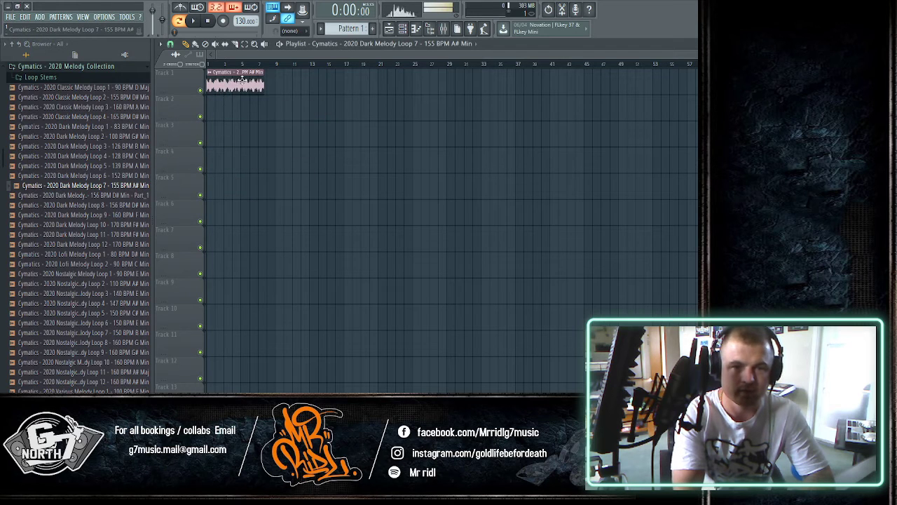
click(211, 22)
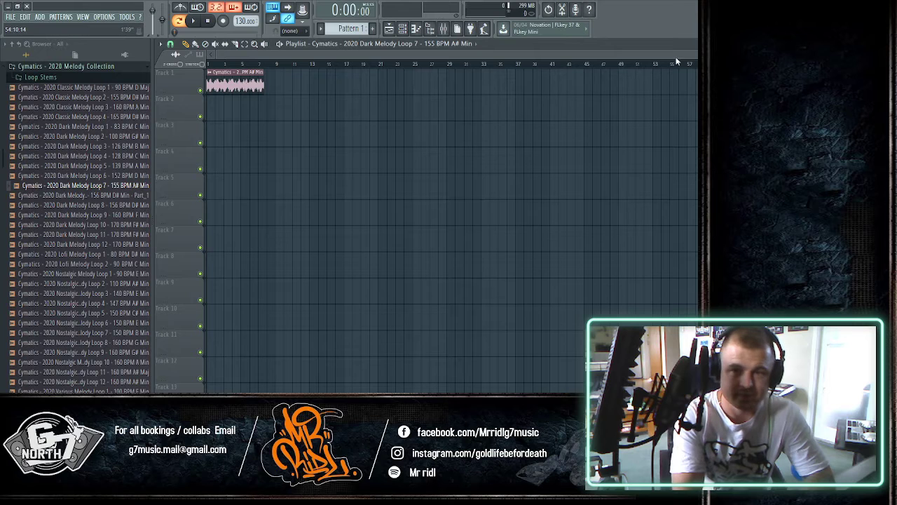
- Set the project tempo to 155 BPM and play back the melody loop
drag(693, 54, 552, 54)
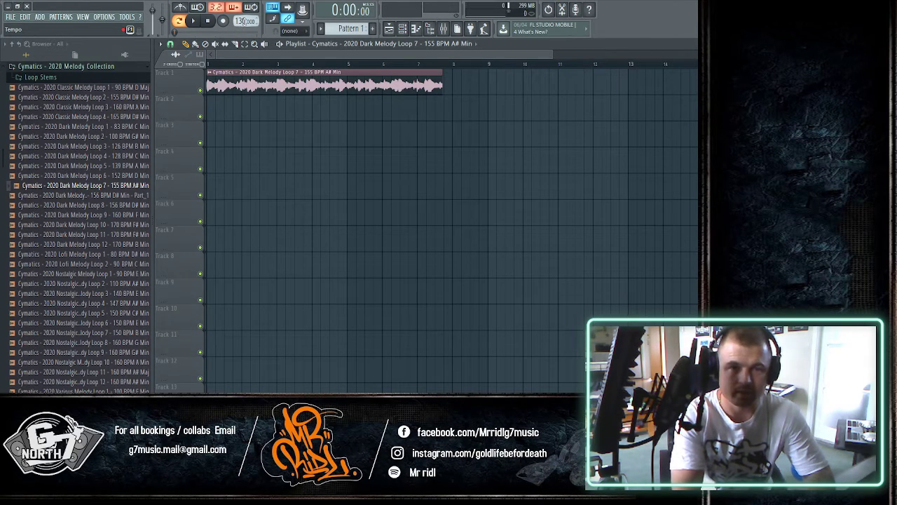
scroll(246, 21, up, 10)
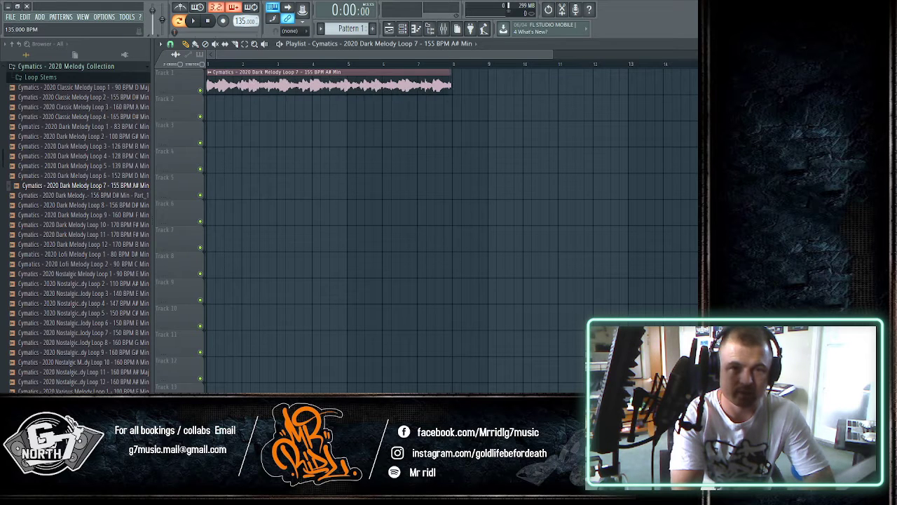
scroll(245, 21, up, 8)
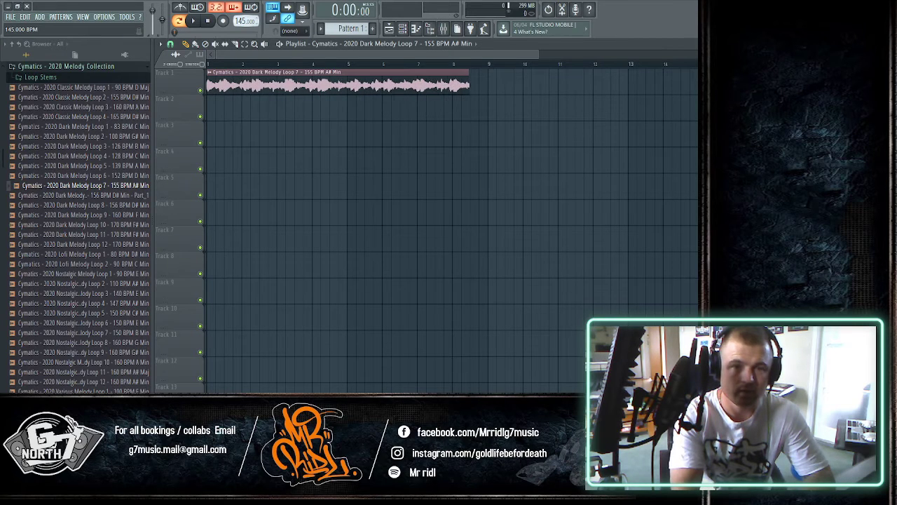
scroll(246, 20, up, 5)
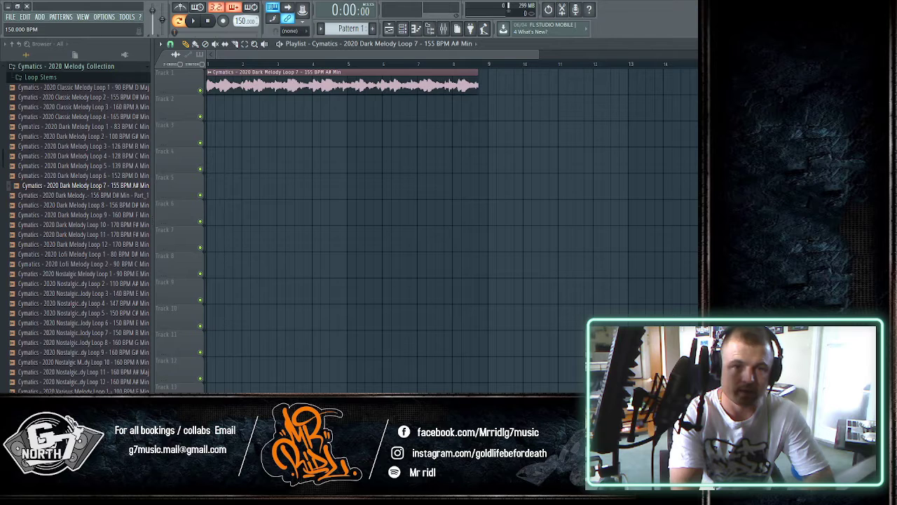
scroll(245, 20, up, 2)
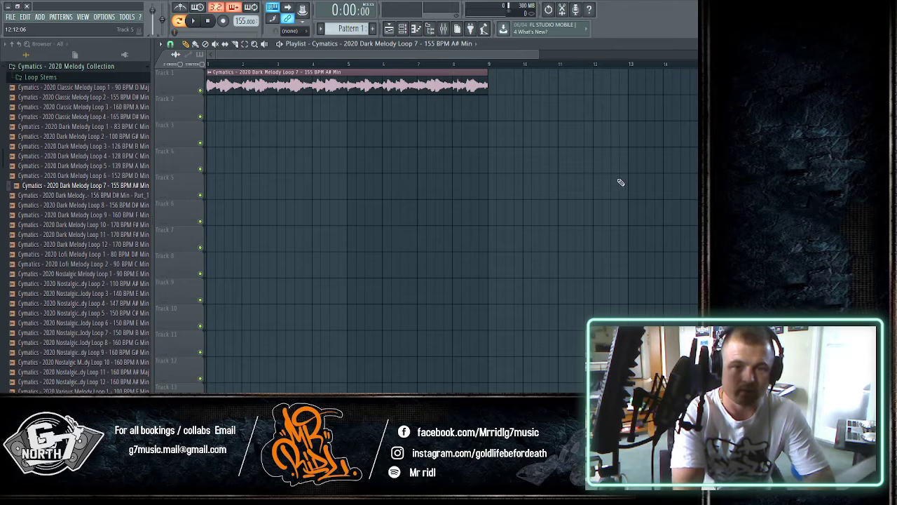
click(192, 19)
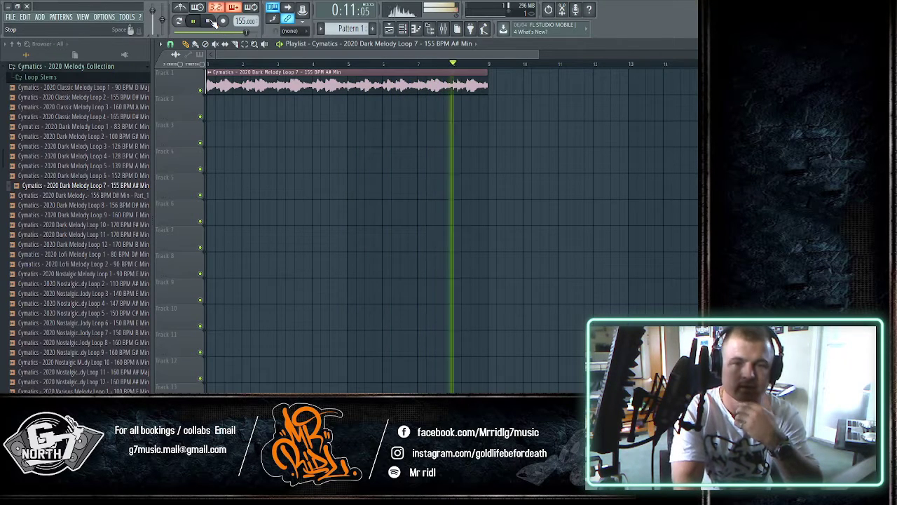
click(210, 21)
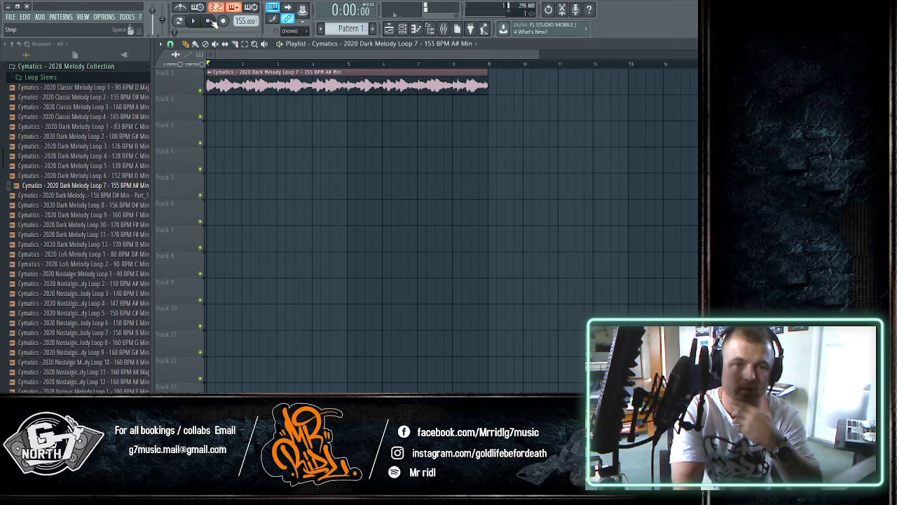
- Route the melody loop to mixer track 5 and lower that track's volume to about -3.2 dB
double_click(259, 85)
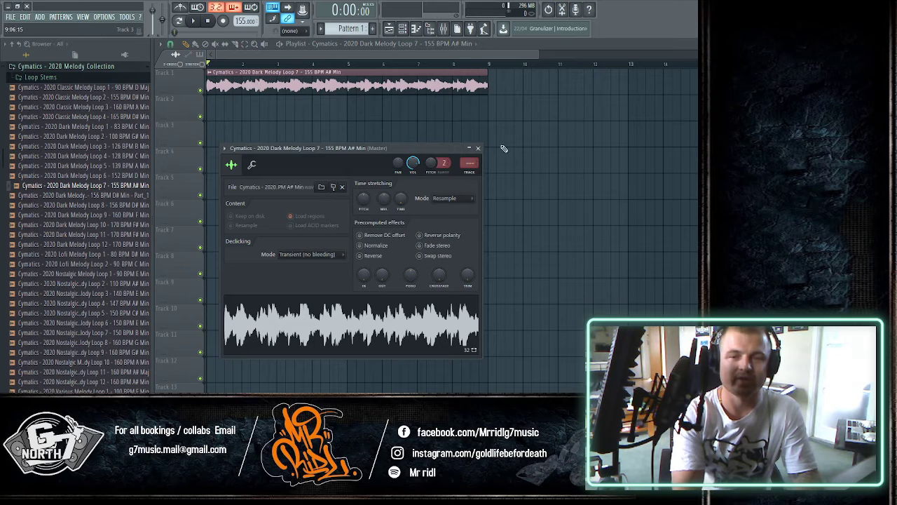
click(478, 148)
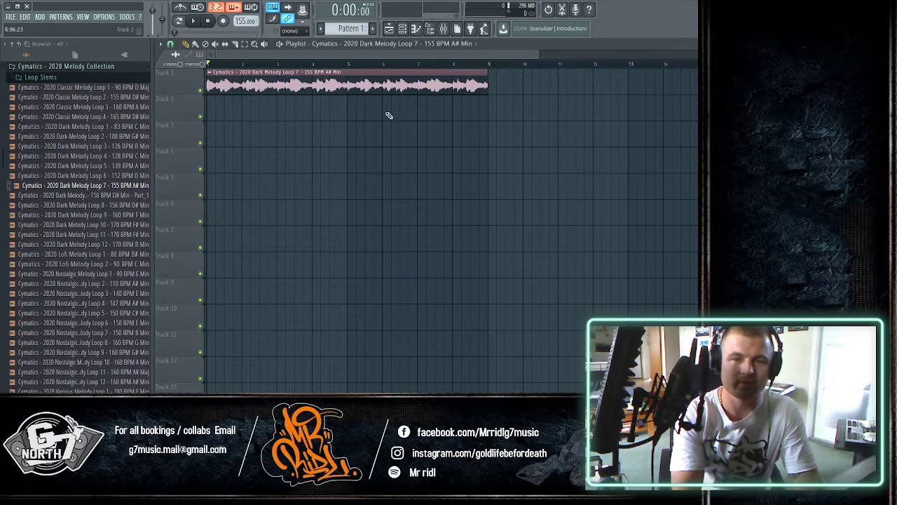
double_click(329, 85)
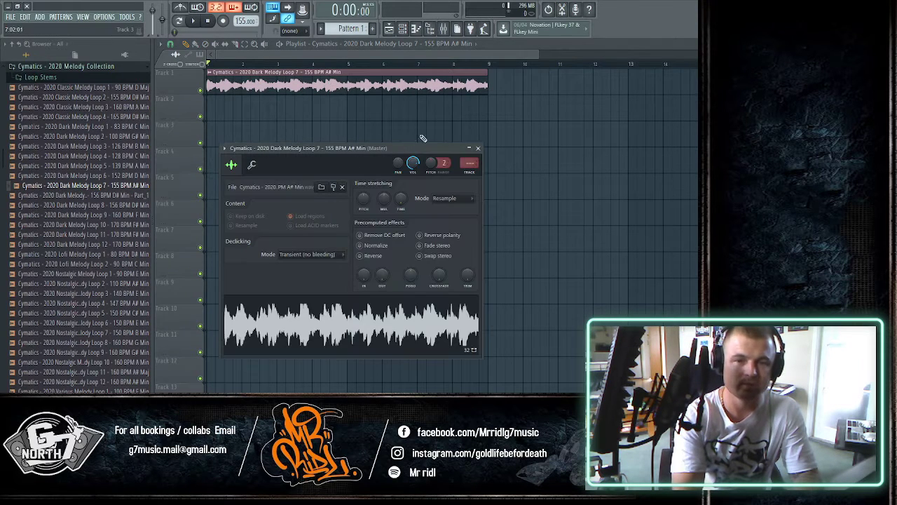
click(472, 174)
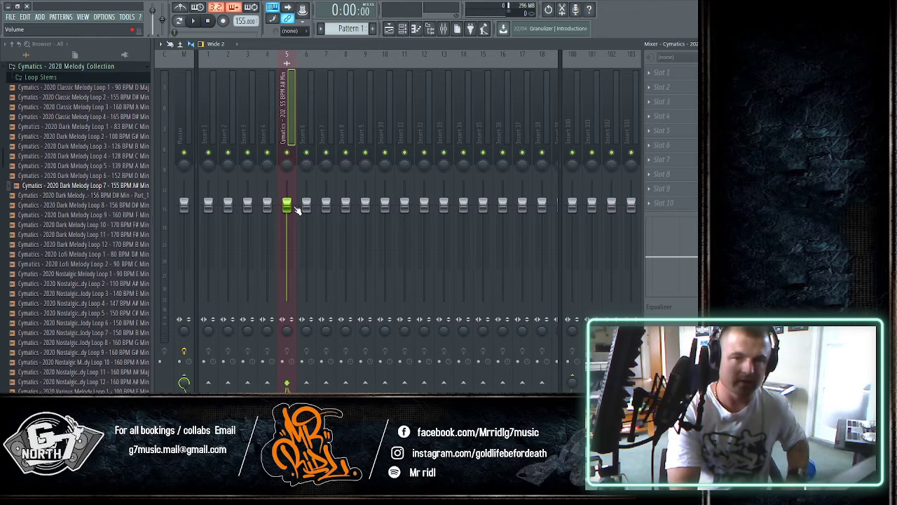
drag(286, 204, 287, 216)
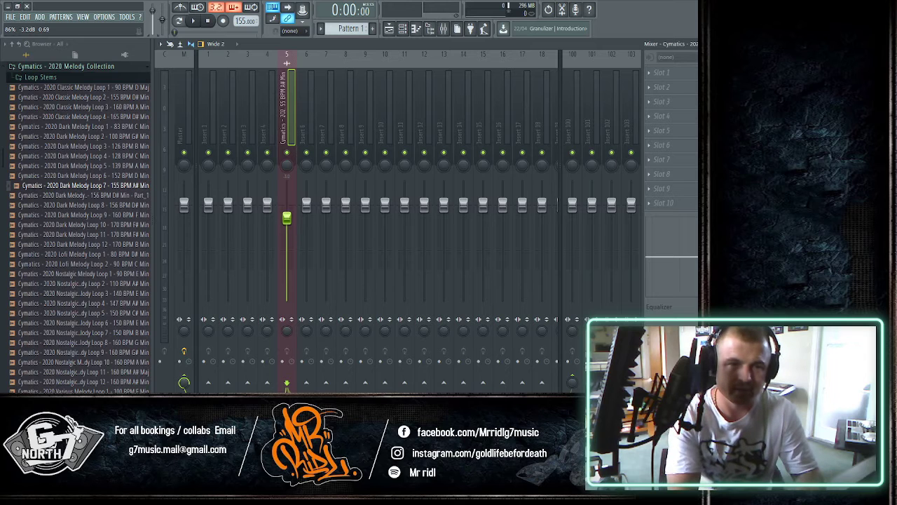
- Place a Pattern 1 clip at the start of Track 2 and extend it to bar 9, matching the melody's length
click(391, 32)
click(391, 33)
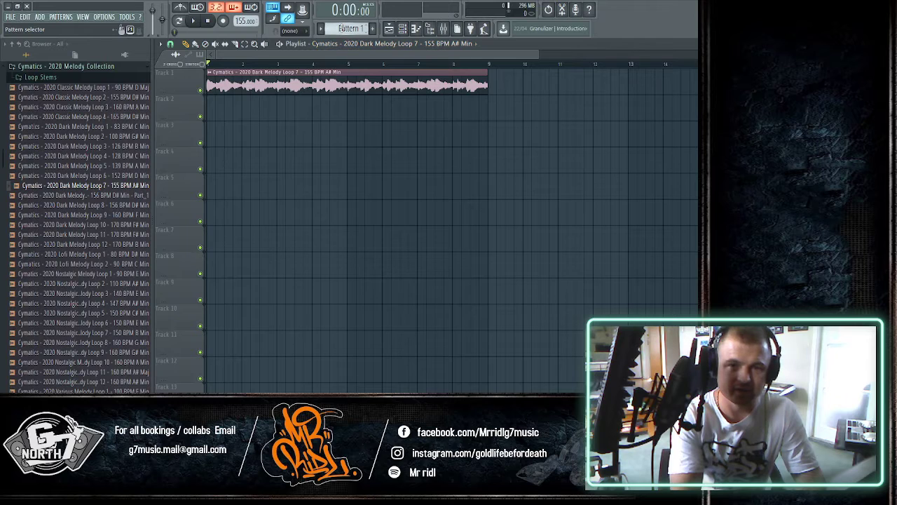
click(341, 23)
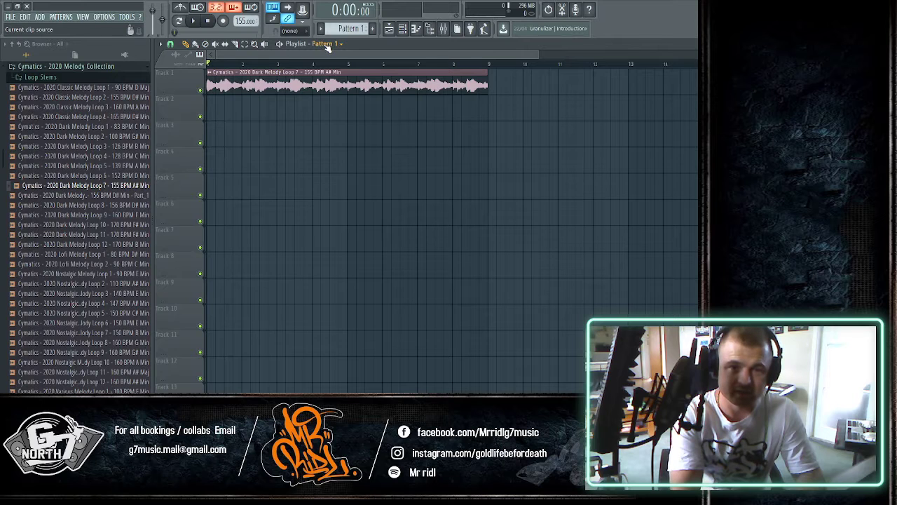
click(209, 115)
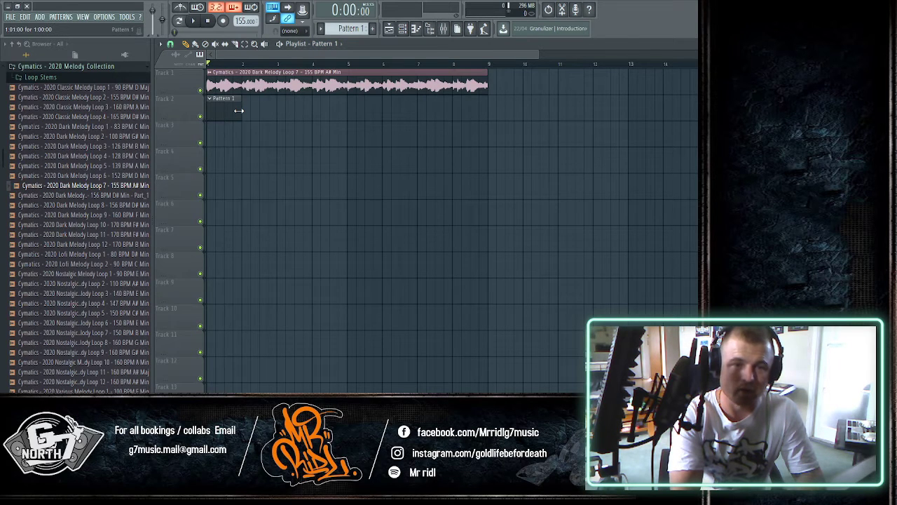
drag(239, 110, 479, 114)
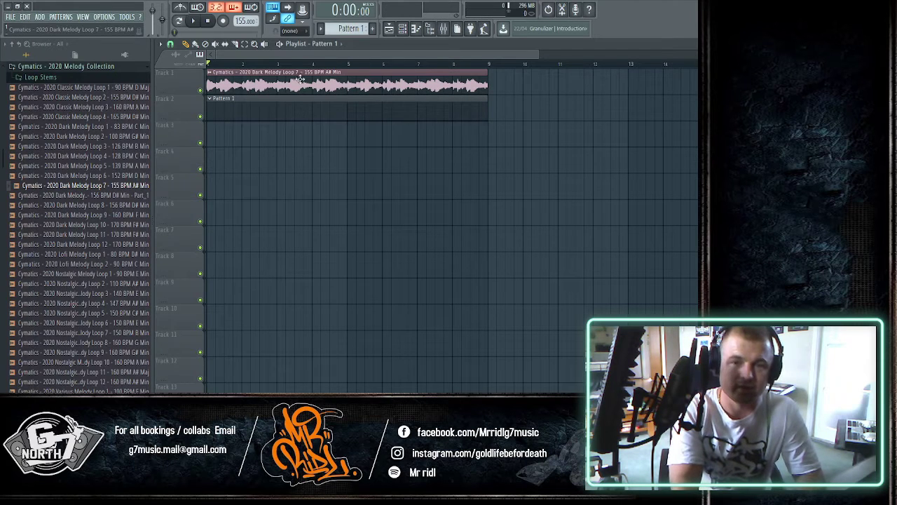
- Show all channels in the channel rack and inspect the default Snare channel's sample
click(405, 30)
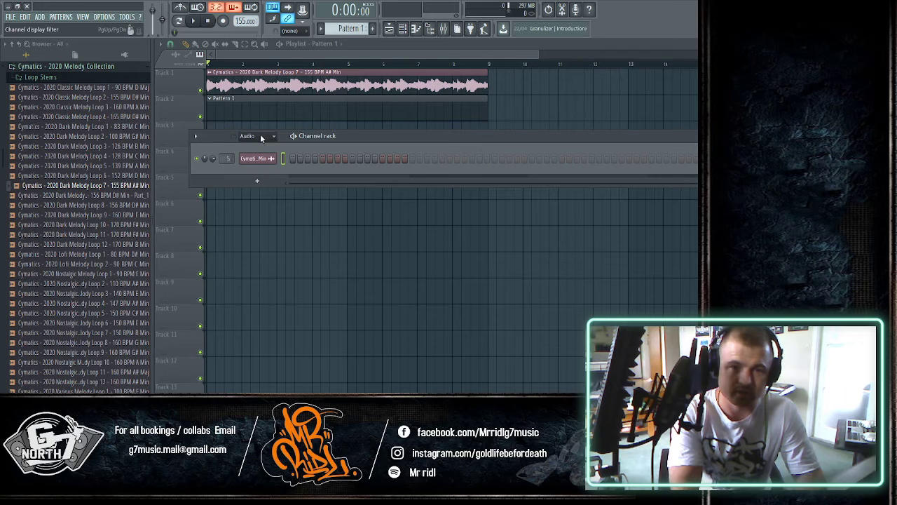
click(260, 136)
click(255, 149)
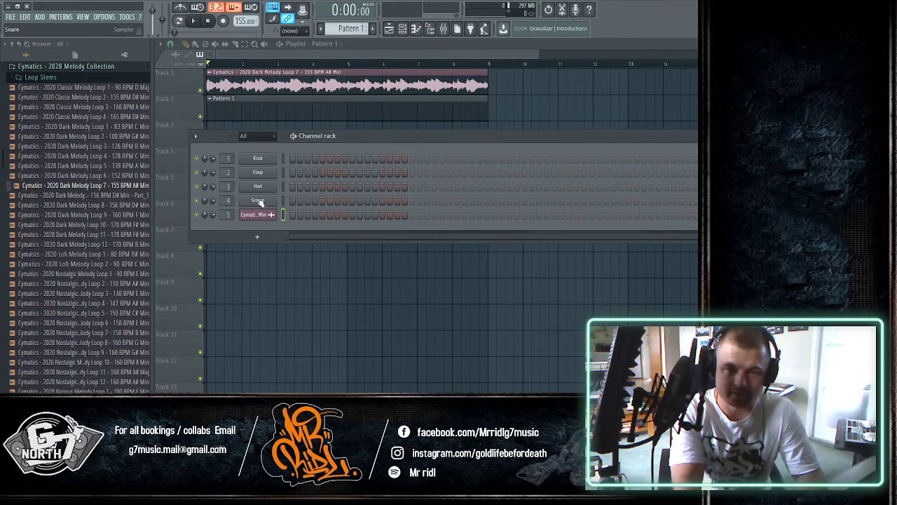
click(258, 201)
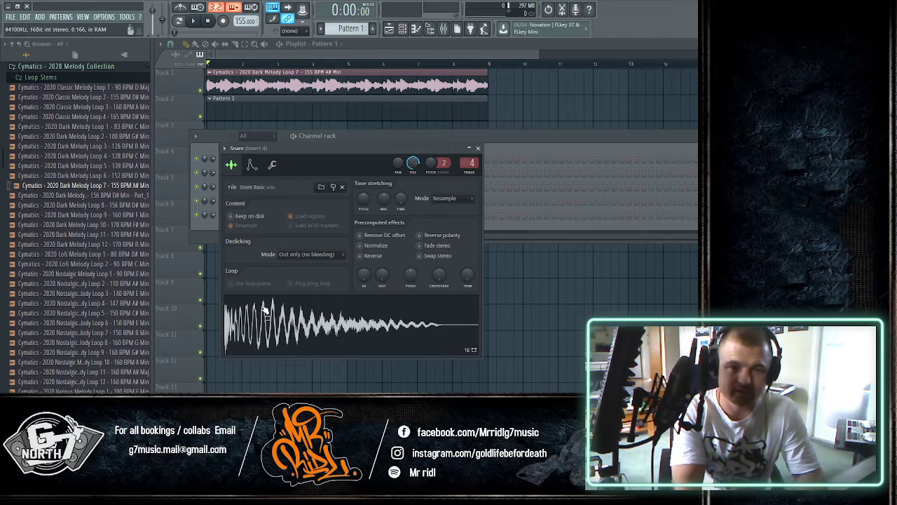
click(480, 149)
- Collapse the melody collection and open the Snares folder under Bail Beats, Drum_Hits
scroll(88, 175, up, 5)
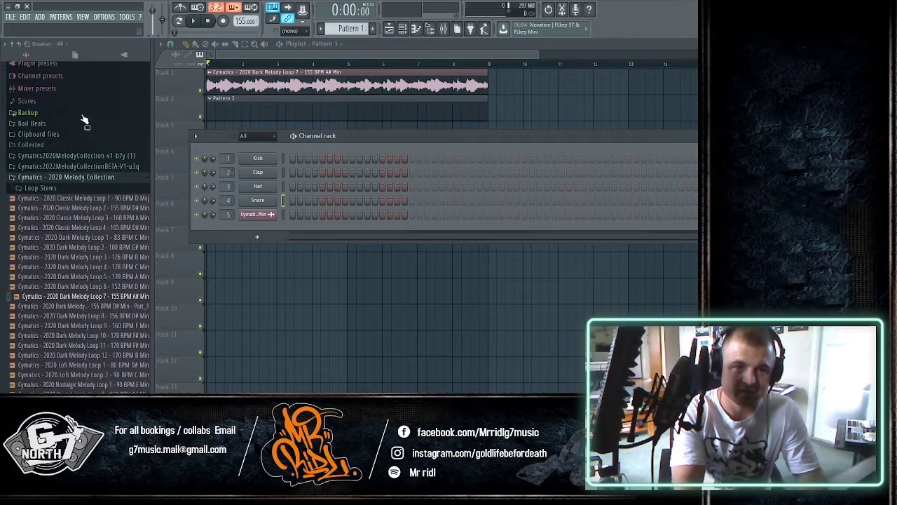
click(88, 183)
scroll(86, 180, up, 3)
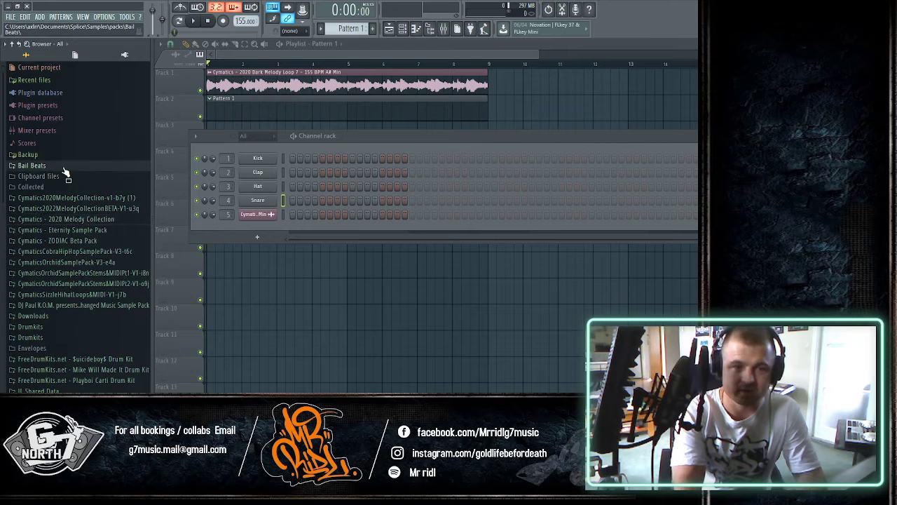
click(69, 166)
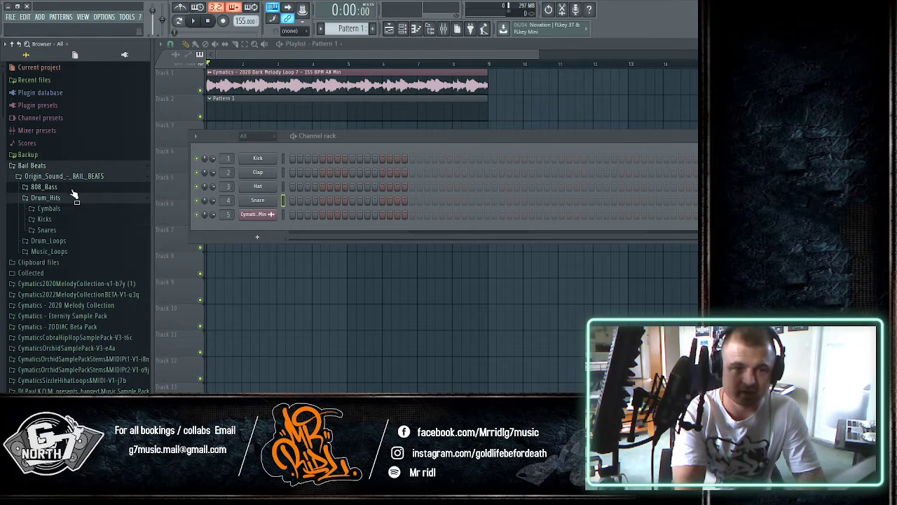
click(59, 231)
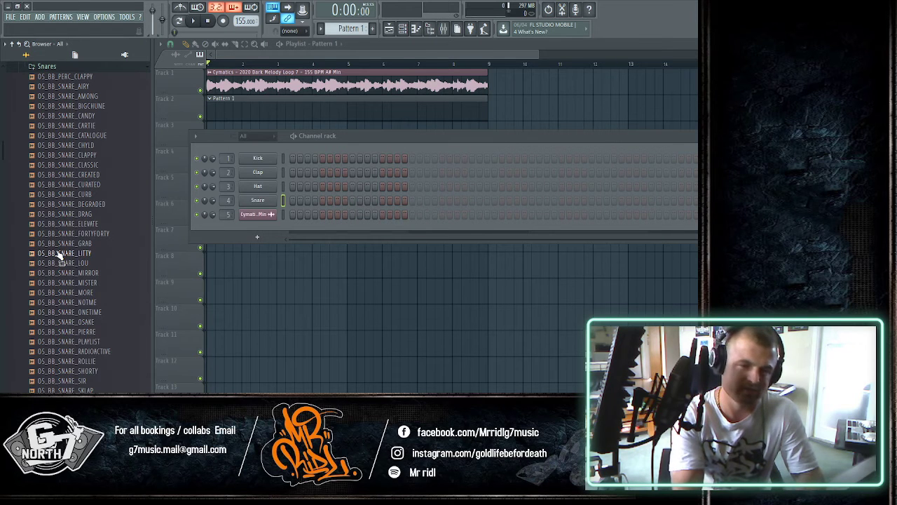
- Audition the ELEVATE, FORTYFORTY and GRAB snare samples against the playing melody
key(space)
drag(69, 204, 77, 200)
click(78, 224)
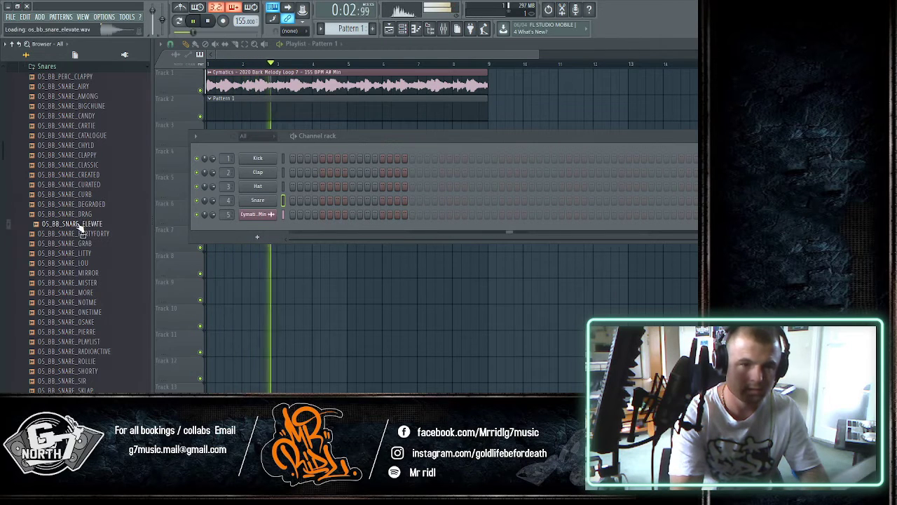
click(80, 233)
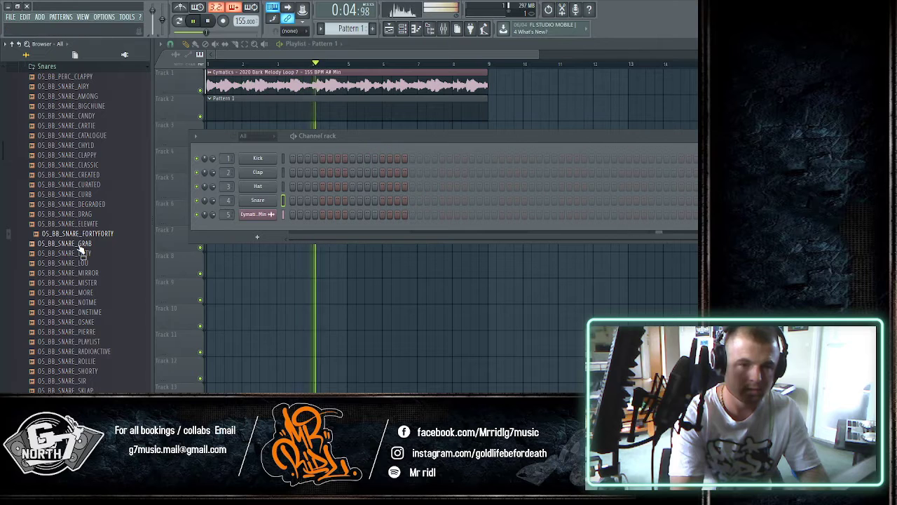
click(83, 243)
key(Up)
key(space)
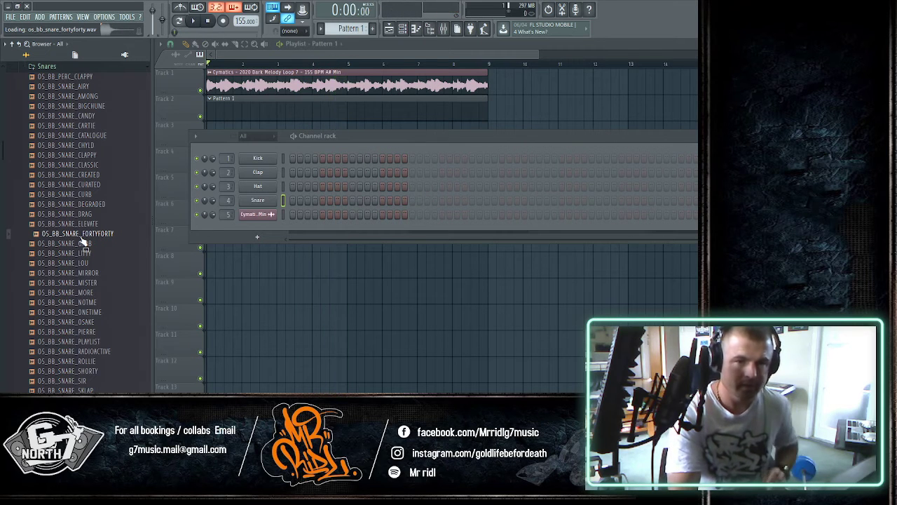
- Add OS_BB_SNARE_FORTYFORTY to the channel rack as a new channel below the melody loop
drag(82, 239, 254, 231)
click(257, 229)
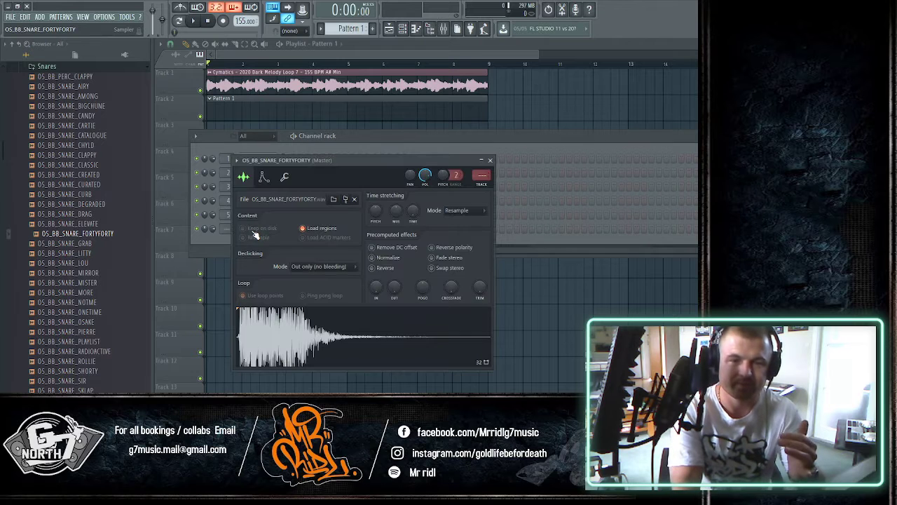
click(491, 161)
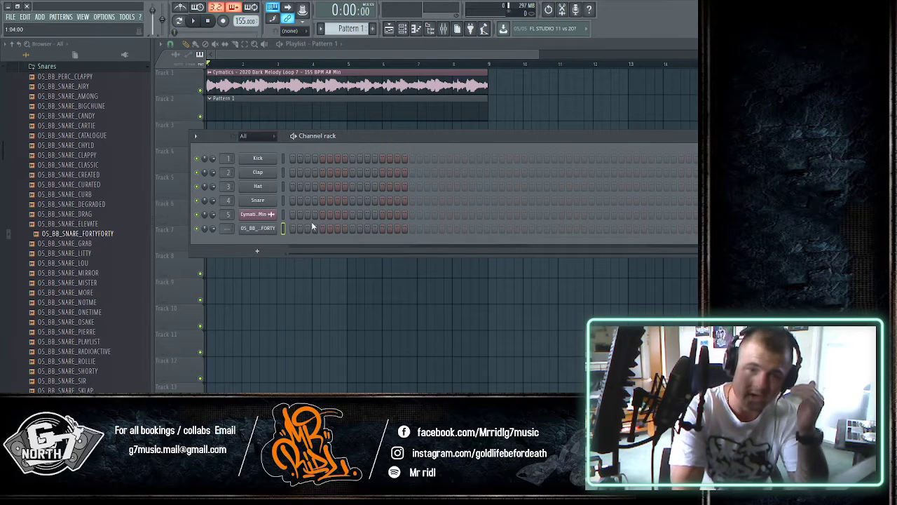
- Route the FORTYFORTY snare to mixer track 6 and lower its volume to about -4.2 dB
click(258, 231)
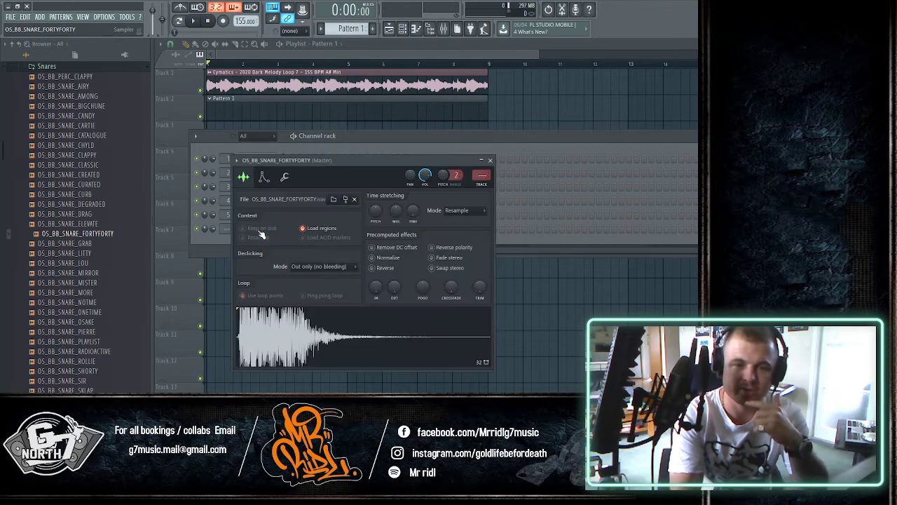
click(484, 188)
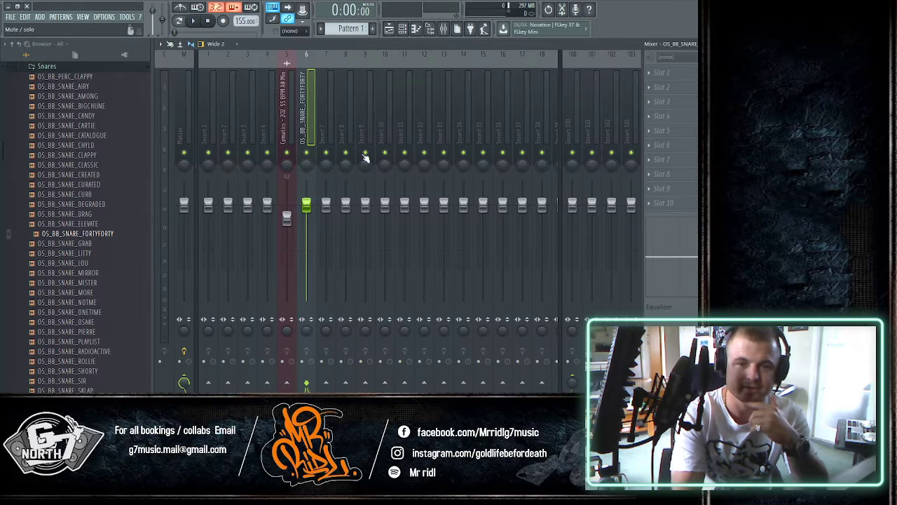
drag(306, 203, 306, 222)
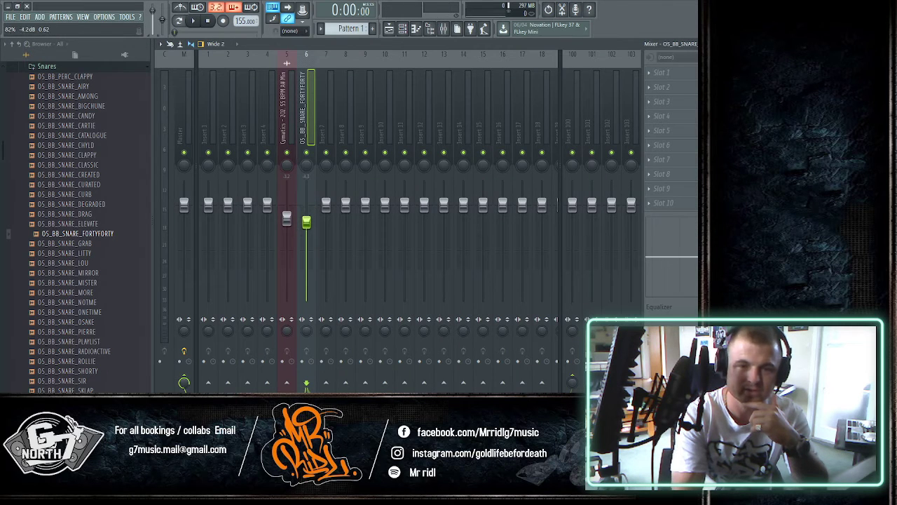
- Open the OS_BB_SNARE_FORTYFORTY channel in the piano roll
click(400, 32)
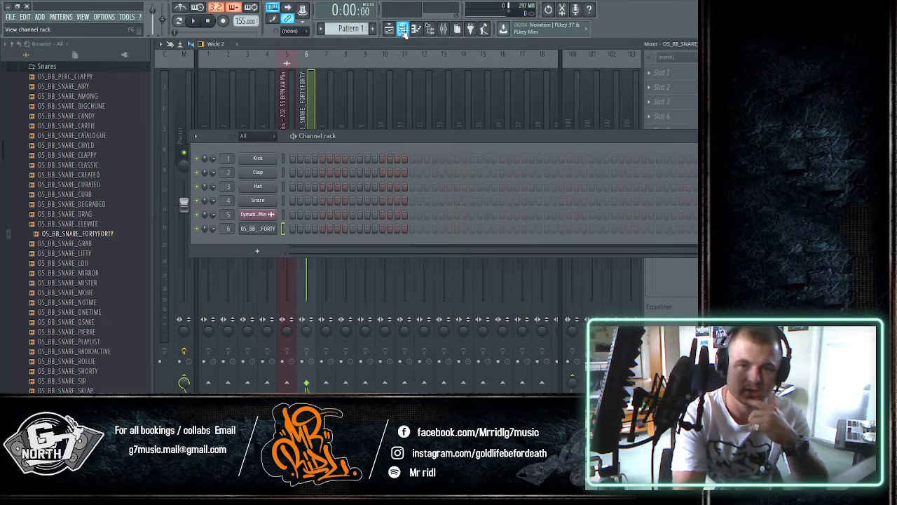
right_click(258, 232)
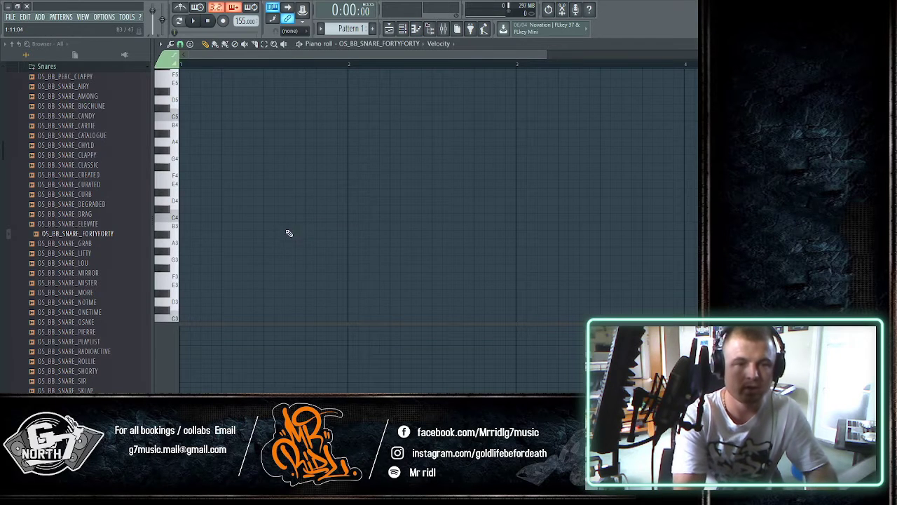
scroll(175, 251, down, 5)
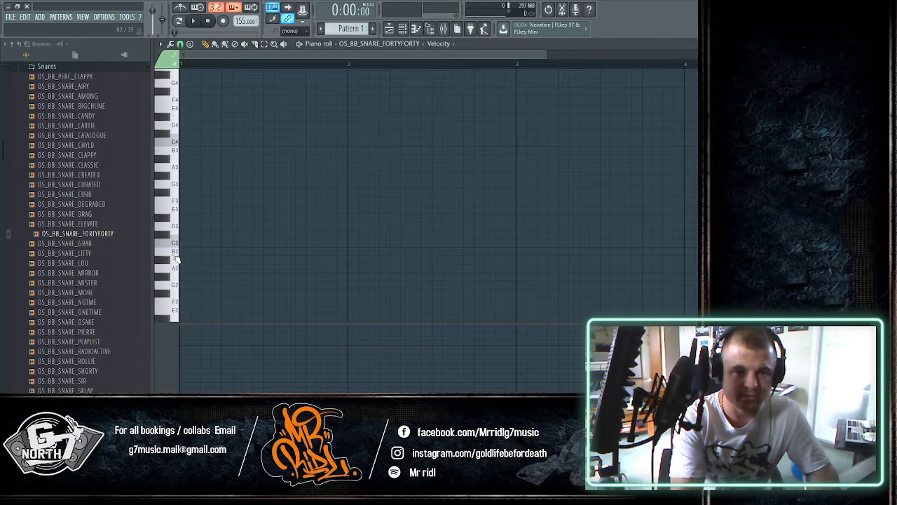
- Audition the FORTYFORTY snare at lower pitches around A2 to A3 and at C5 on the piano roll keyboard
drag(177, 260, 179, 168)
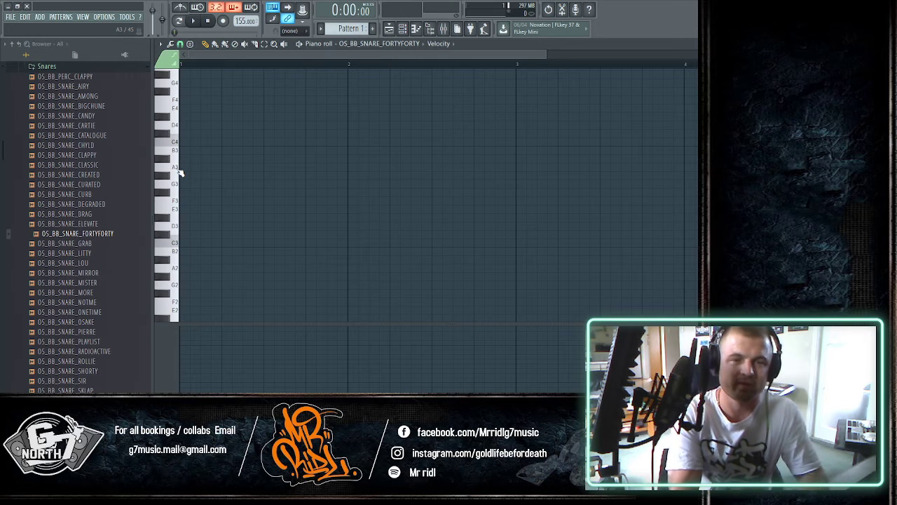
scroll(179, 172, down, 4)
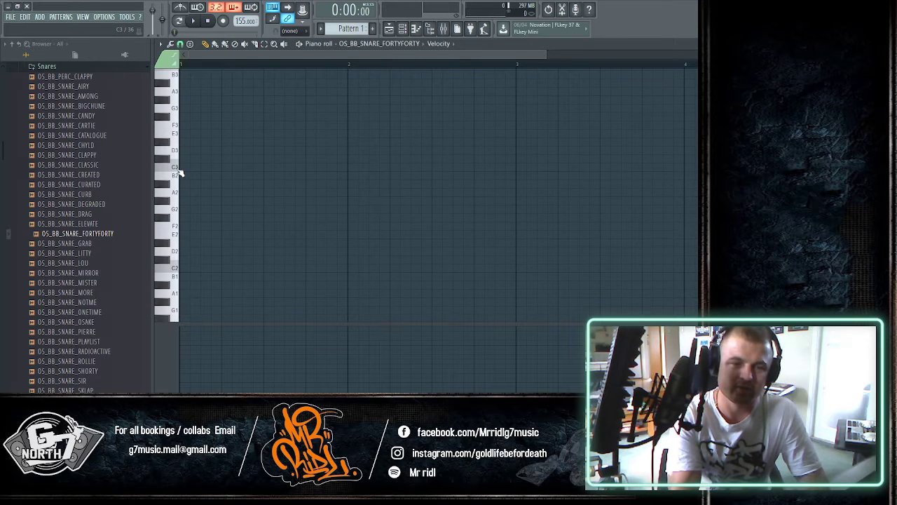
scroll(179, 172, up, 7)
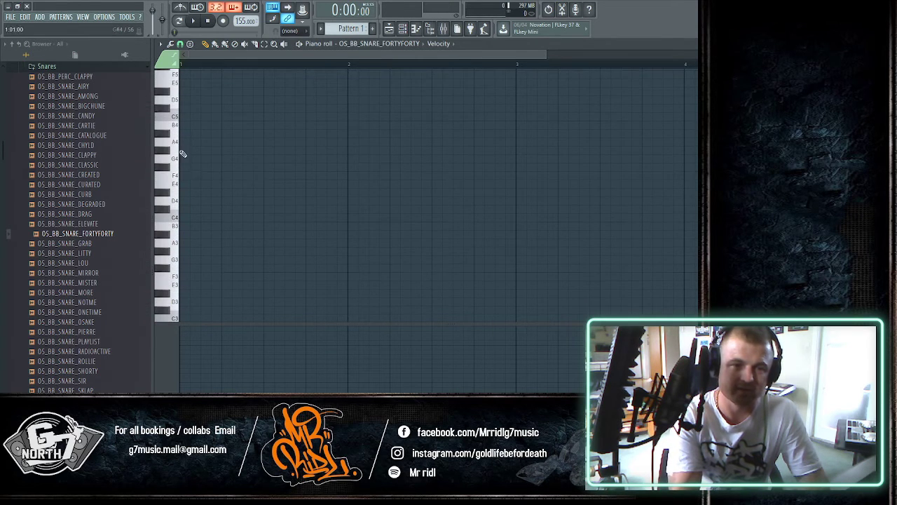
scroll(180, 137, up, 1)
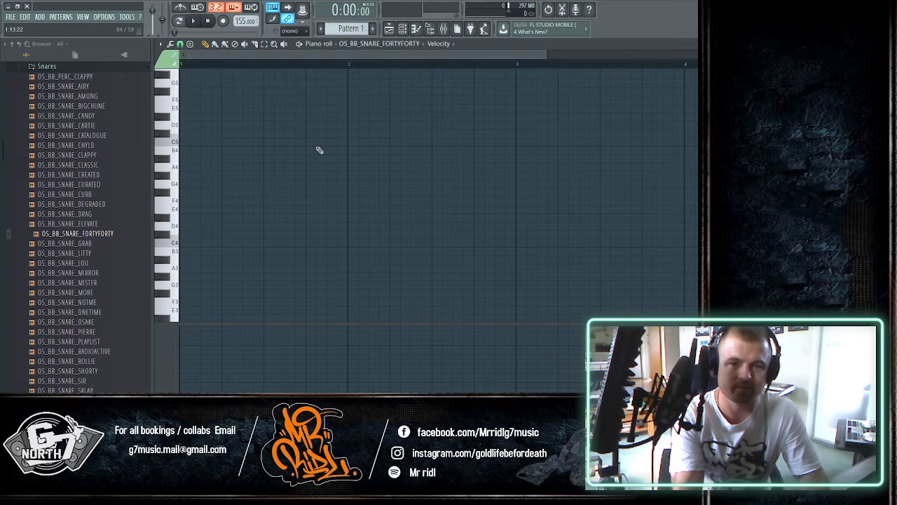
click(176, 146)
click(176, 145)
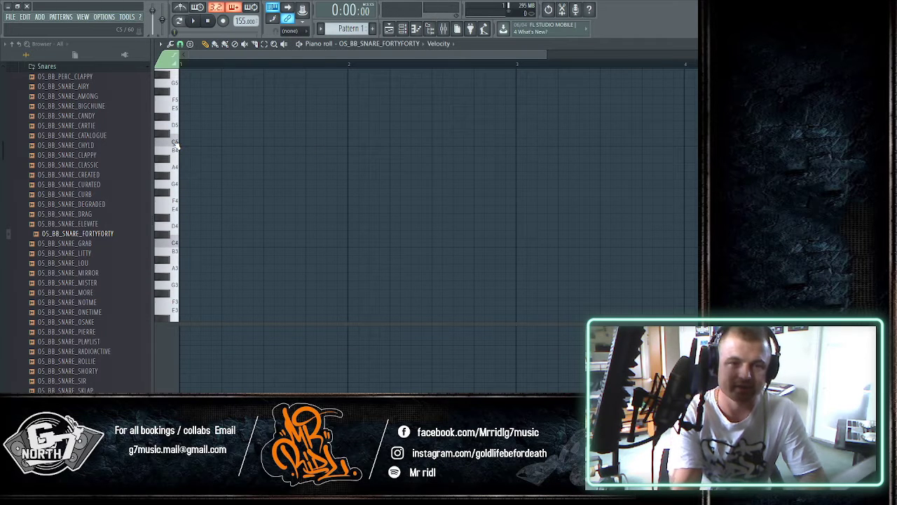
click(176, 145)
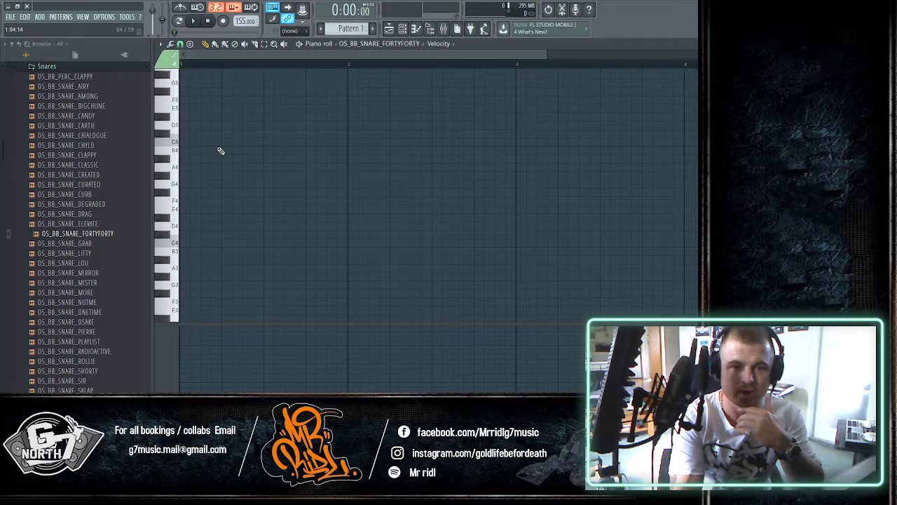
- Place C5 snare notes on beat 3 of bars 1 to 3, raise the velocity to maximum, and play them back
click(267, 143)
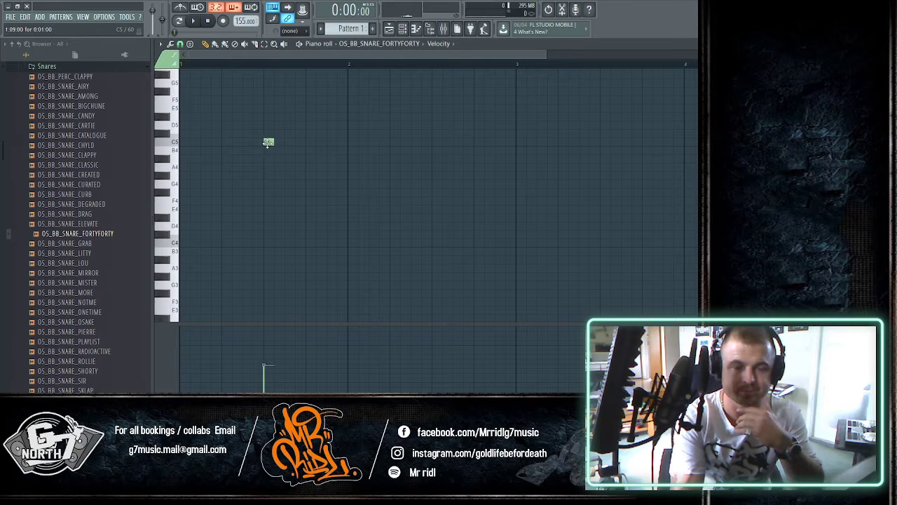
drag(266, 354, 265, 328)
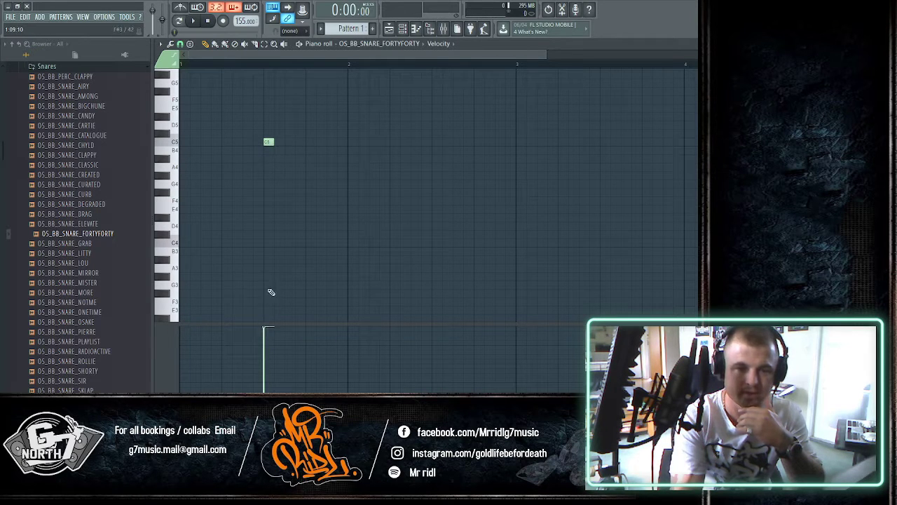
click(435, 143)
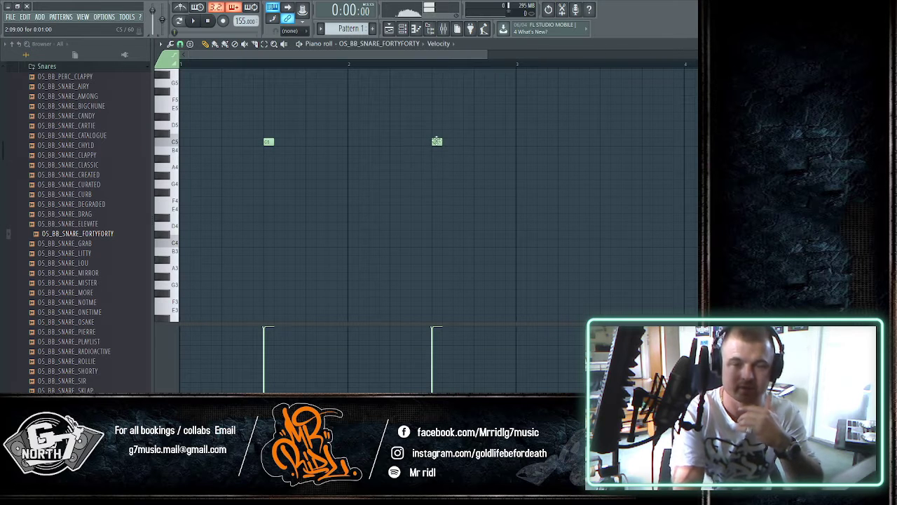
click(605, 143)
key(space)
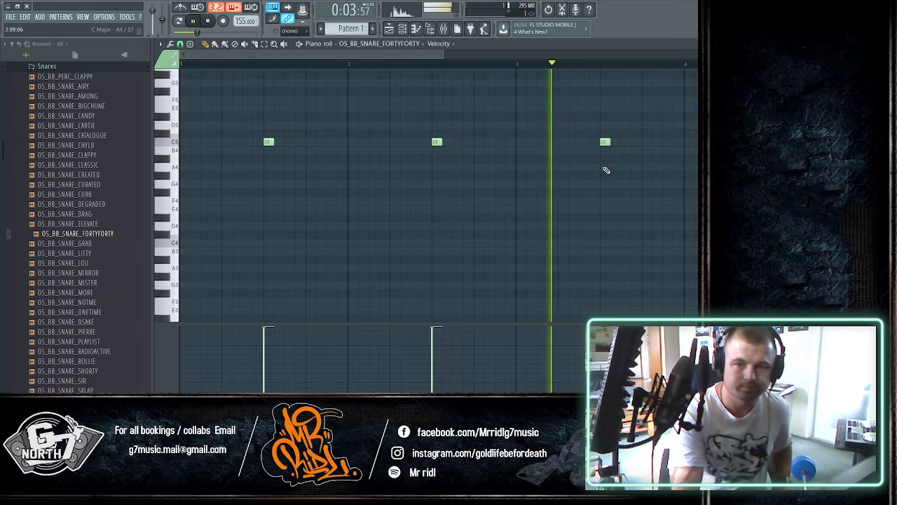
key(space)
- Delete the three C5 snare notes from bars 1 to 3
right_click(606, 145)
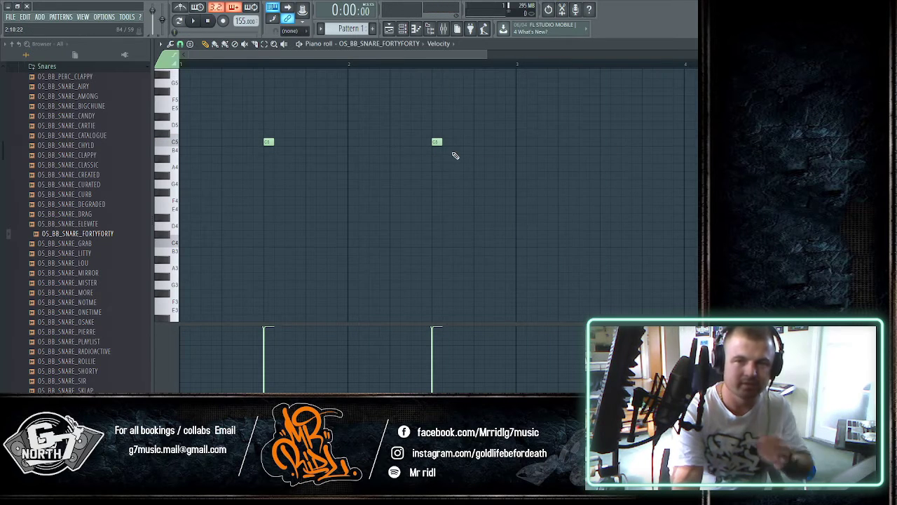
right_click(437, 143)
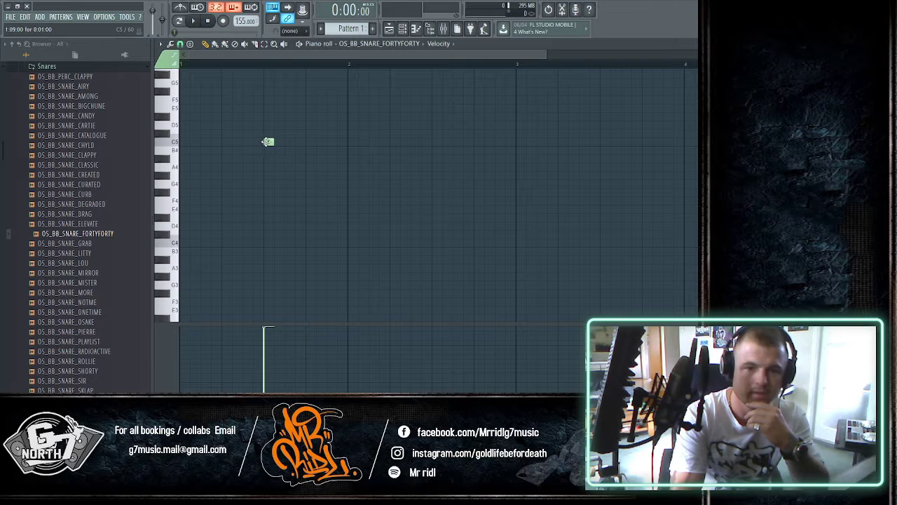
right_click(268, 141)
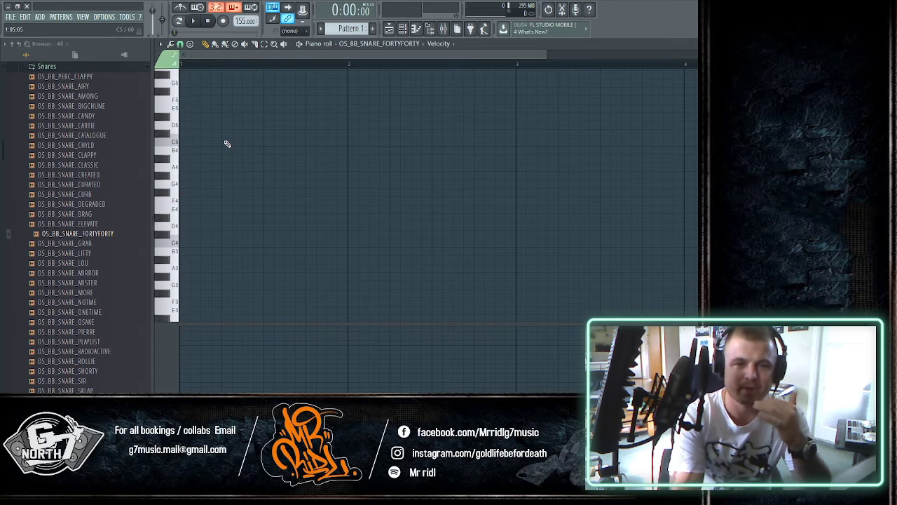
- Try C5 snare notes on beats 2 and 4 of bar 1, play them back, and remove them
click(223, 142)
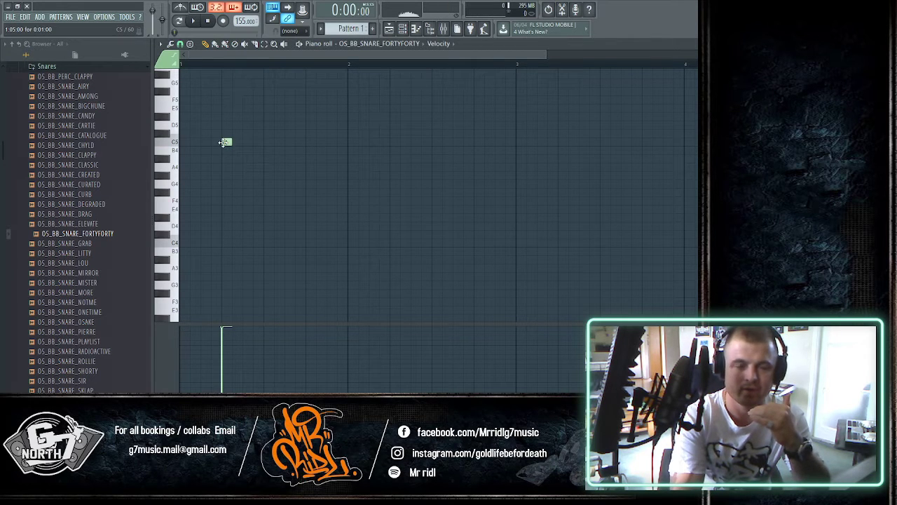
click(311, 143)
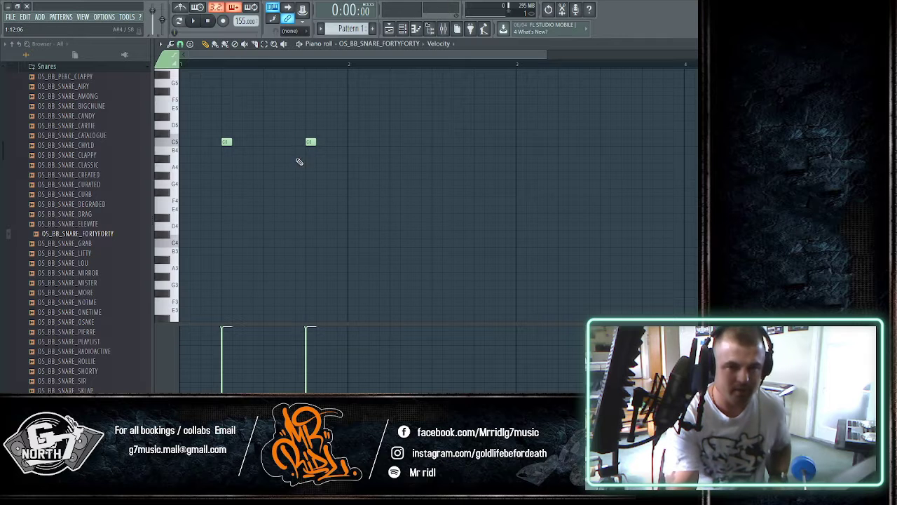
key(space)
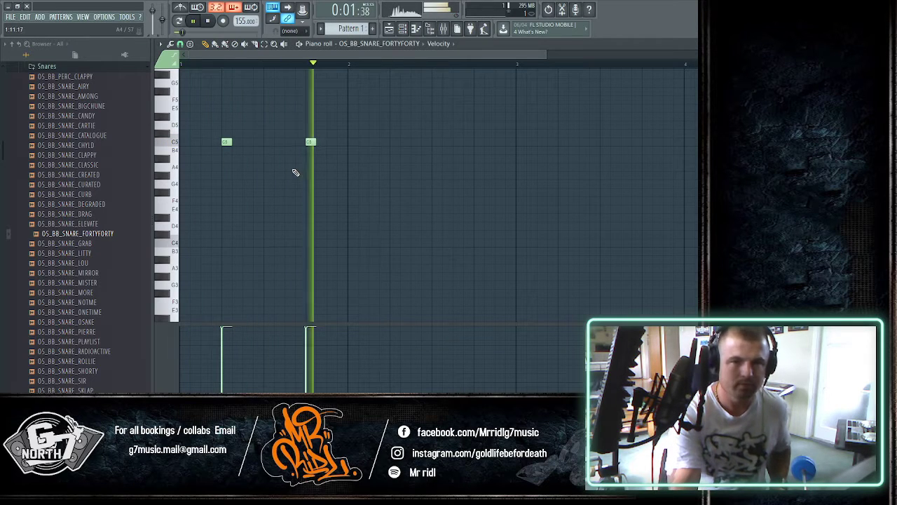
right_click(308, 143)
right_click(225, 144)
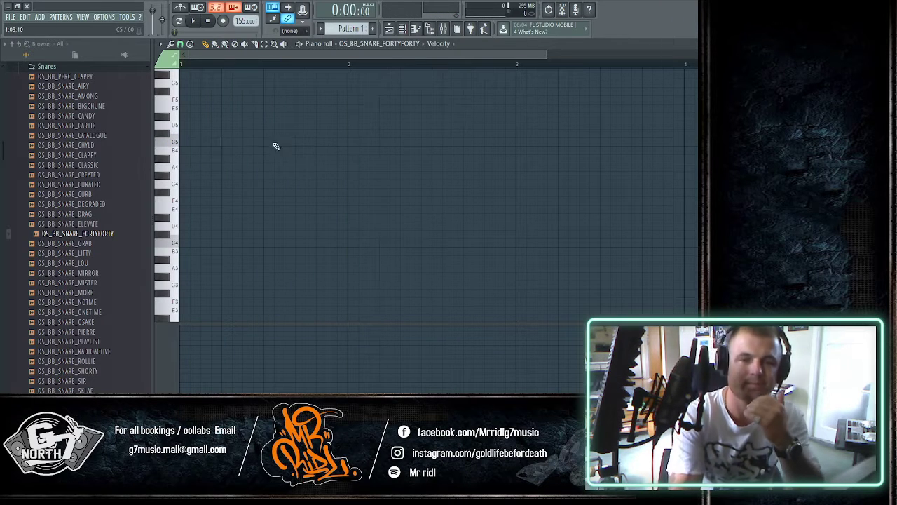
- Place C5 snare notes on beat 3 of each of bars 1 to 4
click(269, 143)
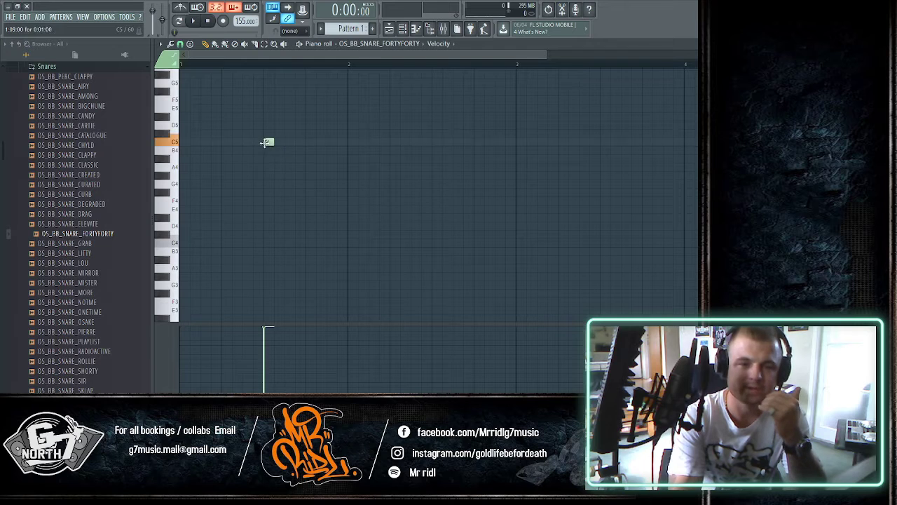
click(435, 146)
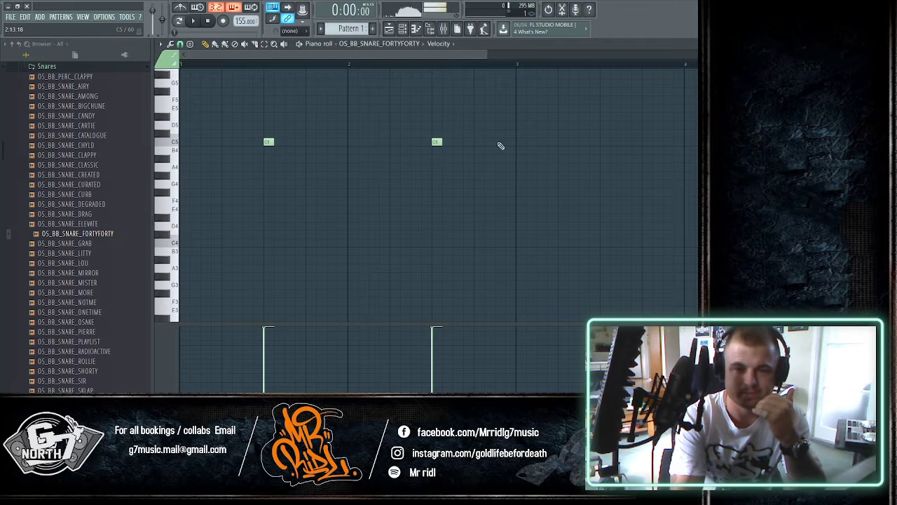
click(604, 145)
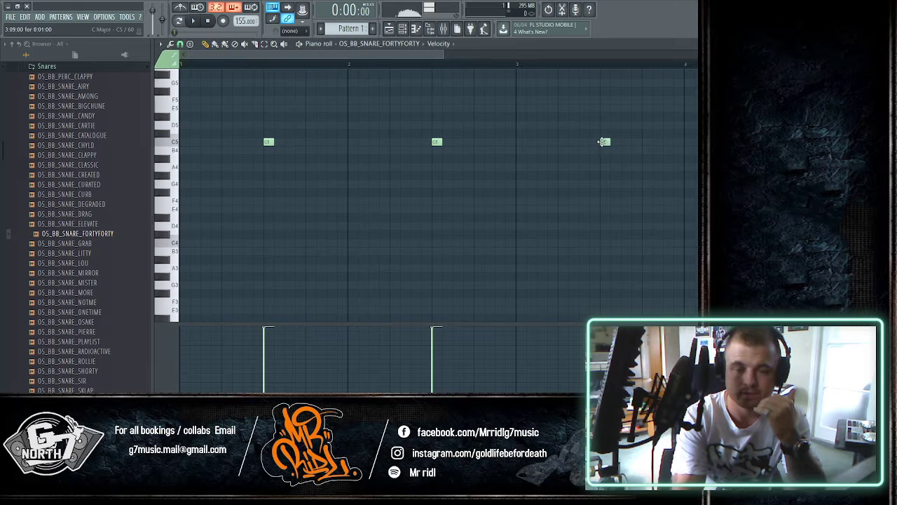
drag(442, 54, 687, 55)
click(485, 144)
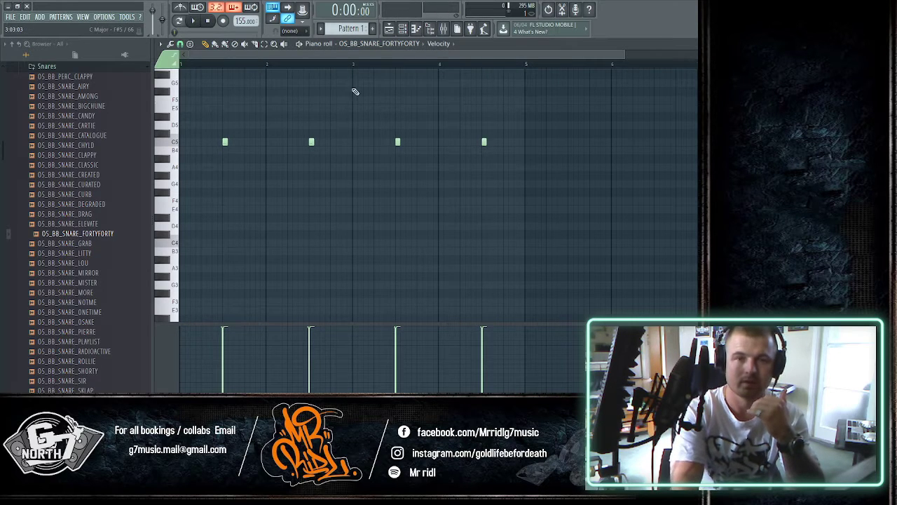
- Duplicate the four snare notes into bars 5 to 8 and clear the note selection
drag(514, 125, 215, 241)
drag(116, 232, 571, 140)
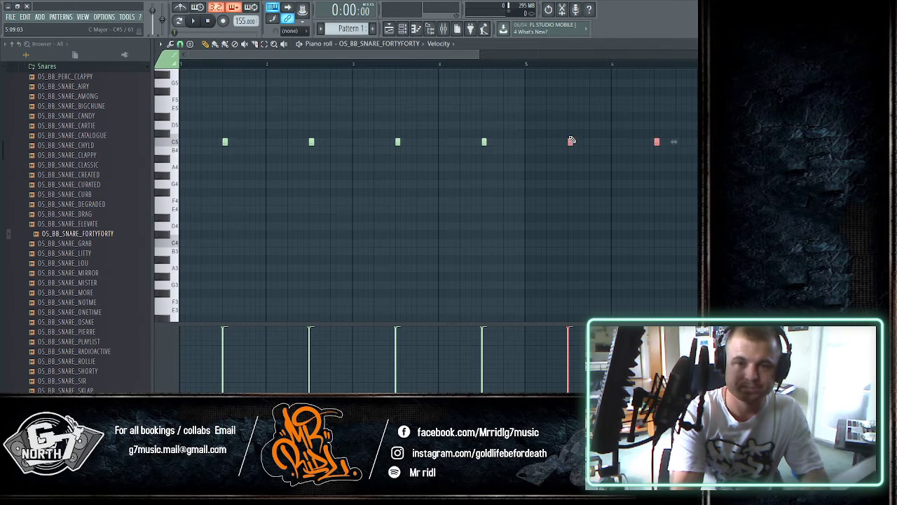
drag(479, 54, 694, 54)
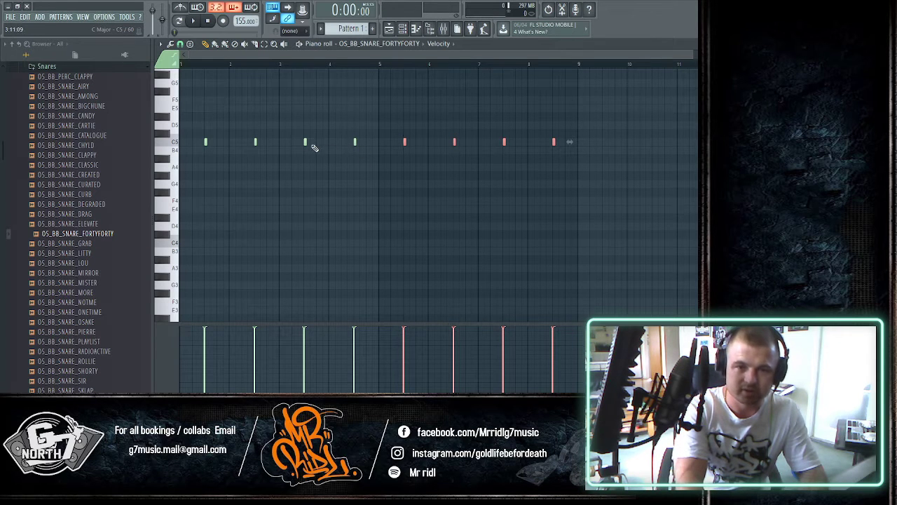
click(265, 45)
drag(382, 115, 358, 118)
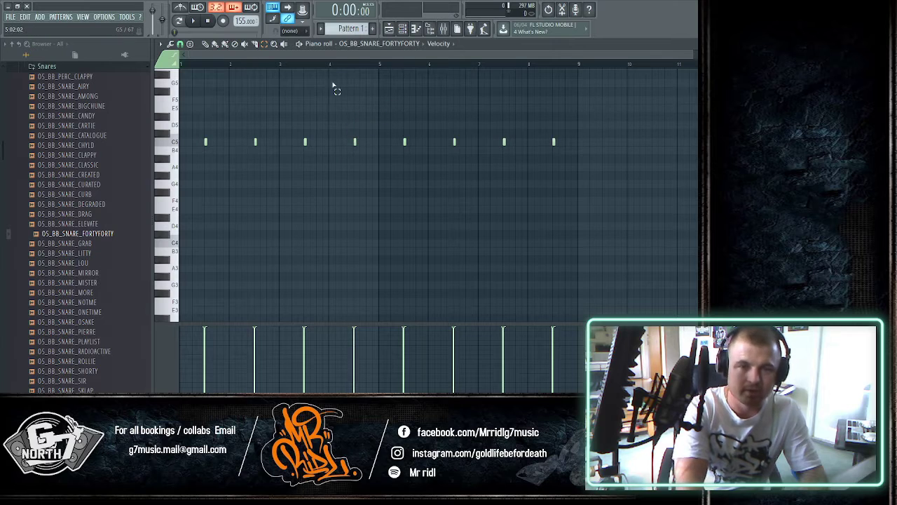
- Show the playlist and play the melody loop together with the snare pattern
click(405, 32)
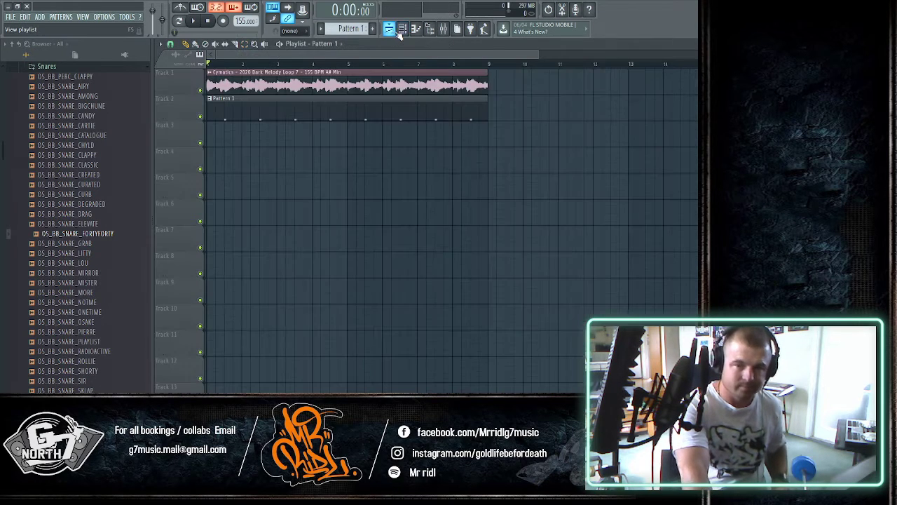
key(space)
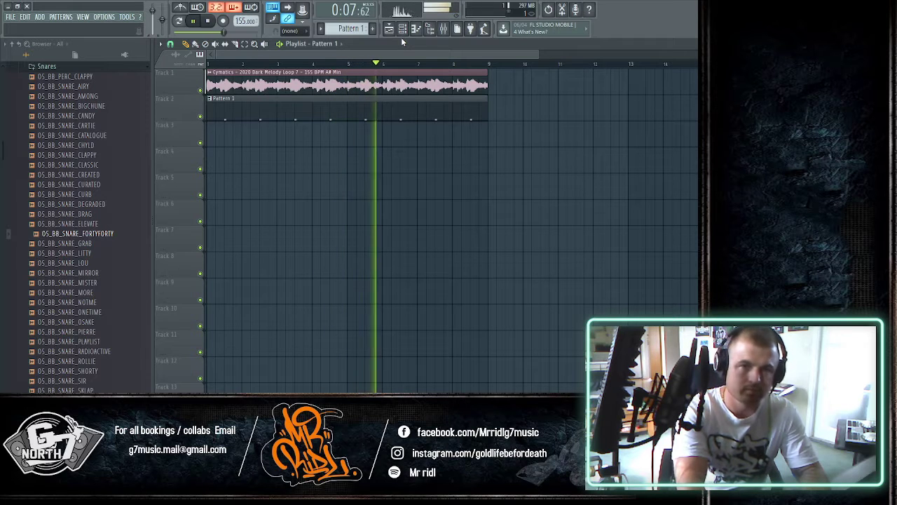
click(211, 22)
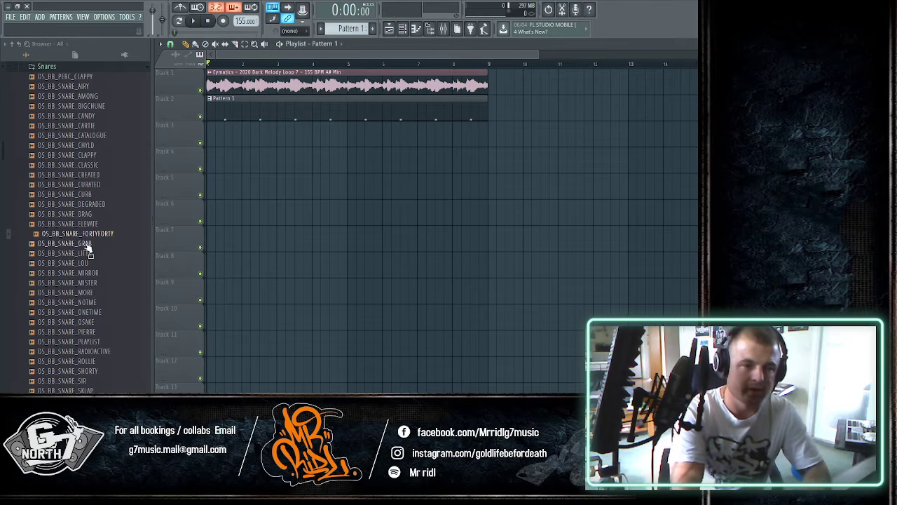
- Collapse the Snares folder and open MURDA_percussion in the MURDA BEATZ PRESENTS BANDEMIC DRUM KIT one-shots
scroll(91, 214, up, 5)
click(68, 185)
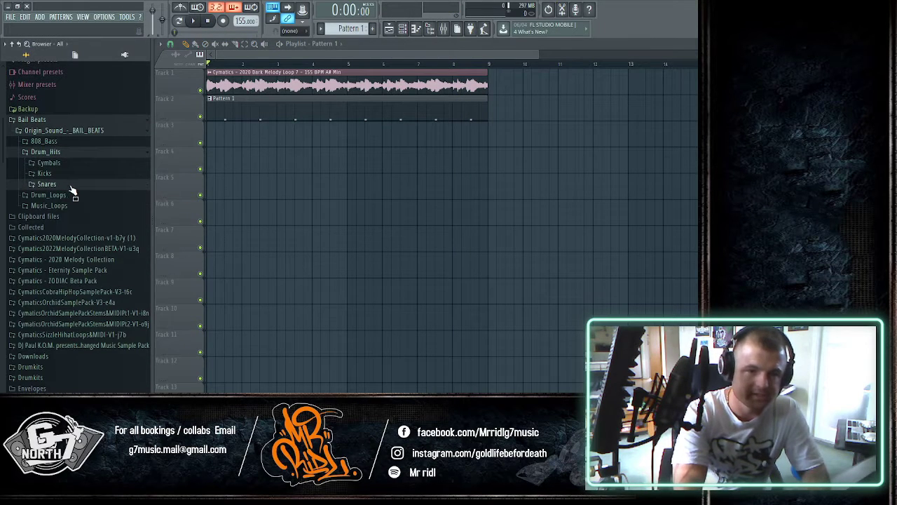
scroll(77, 204, down, 5)
scroll(80, 204, down, 3)
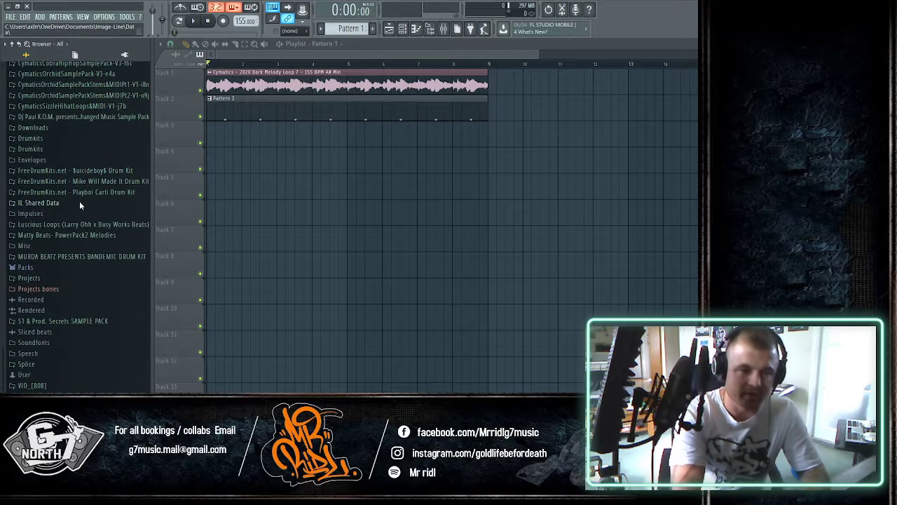
click(78, 258)
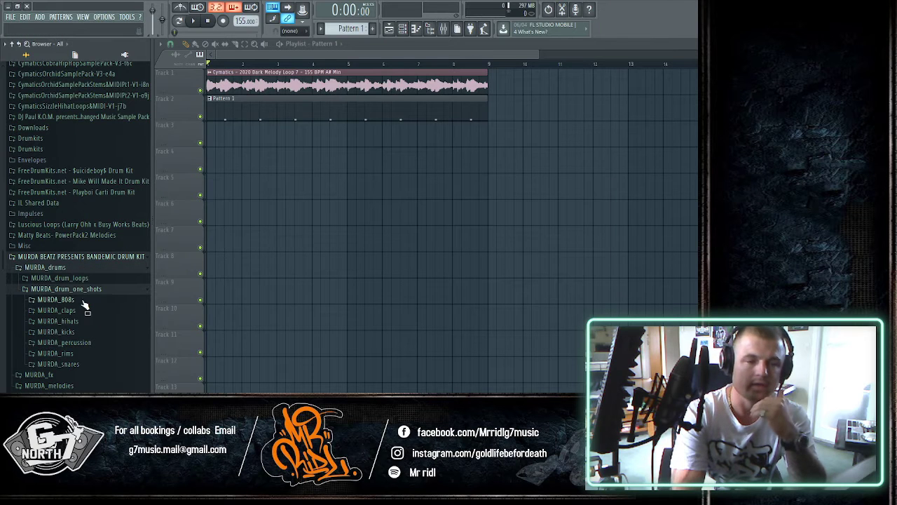
click(65, 342)
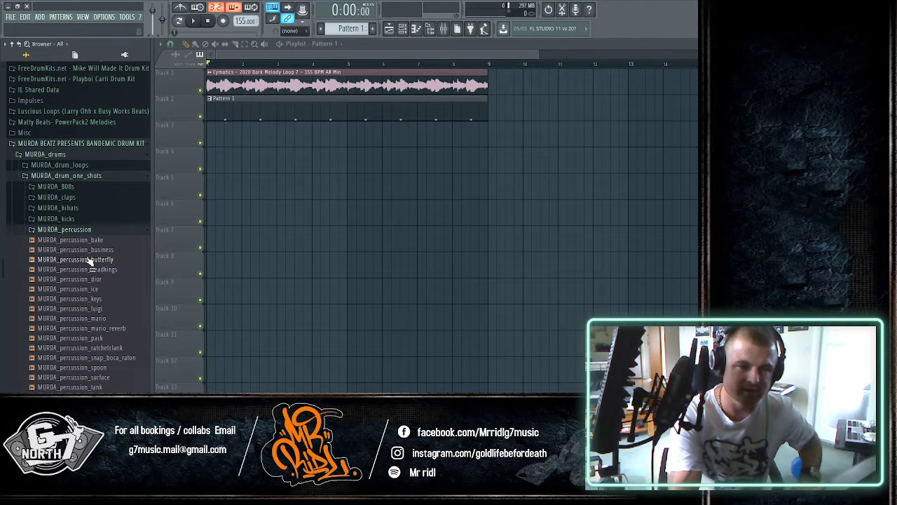
- Audition MURDA_percussion_butterfly and MURDA_percussion_deadkings against the playing melody loop and snare pattern, then stop playback
key(space)
click(90, 258)
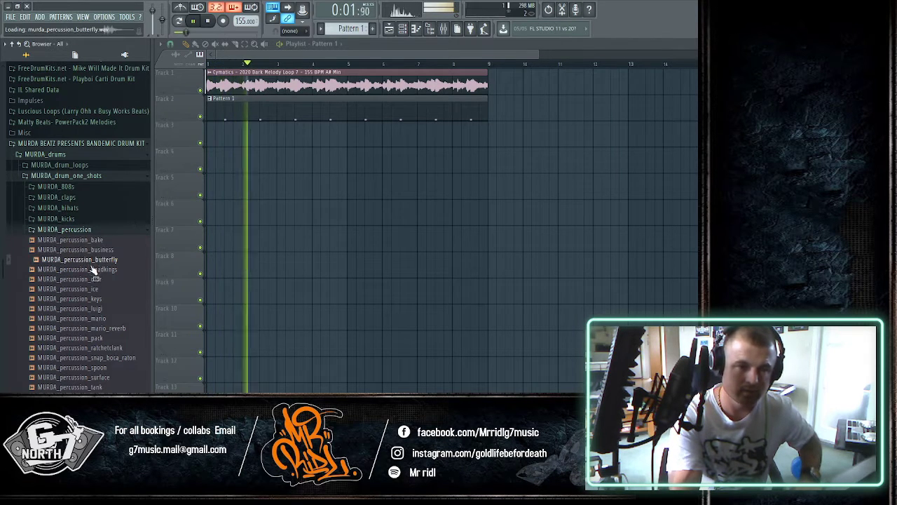
click(91, 272)
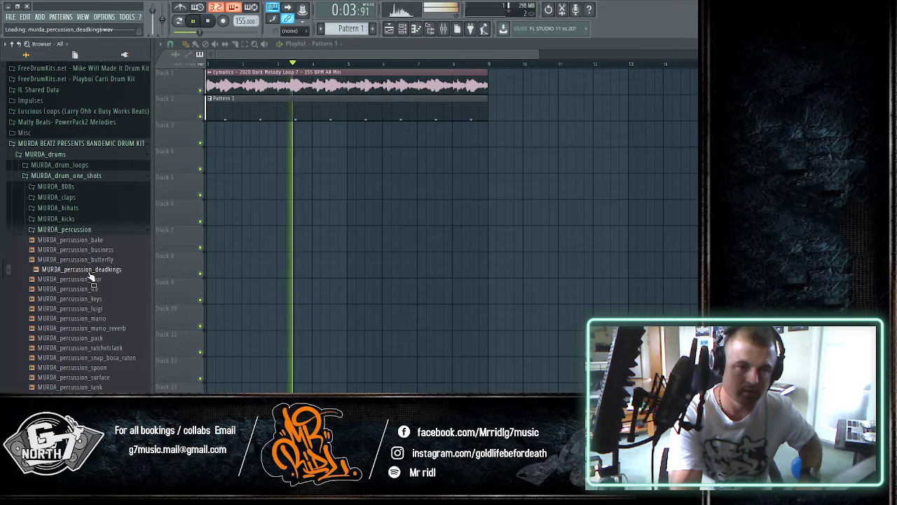
key(space)
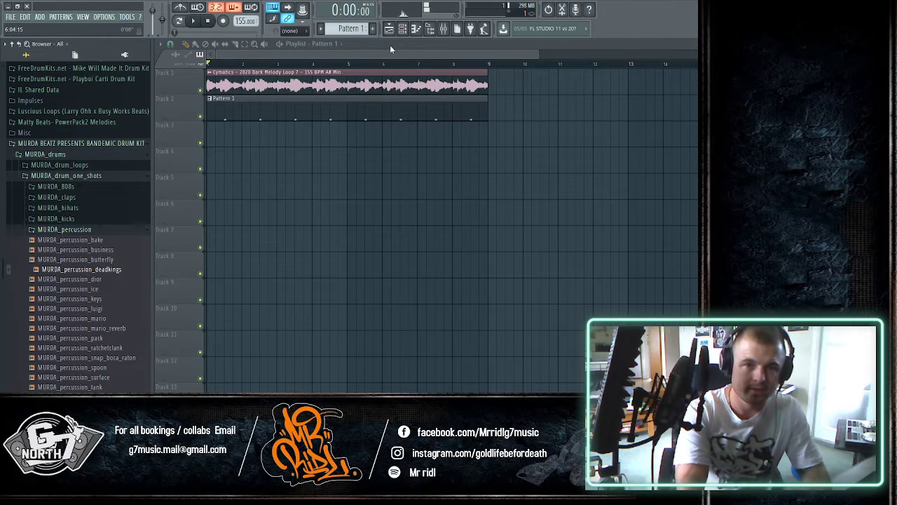
- Add MURDA_percussion_deadkings as a new channel in the channel rack and route it to mixer track 7
click(403, 28)
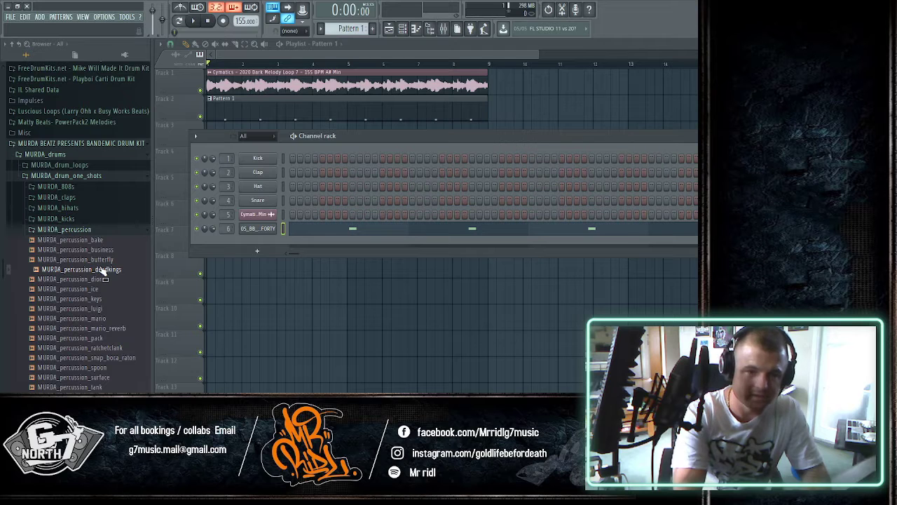
drag(102, 271, 263, 245)
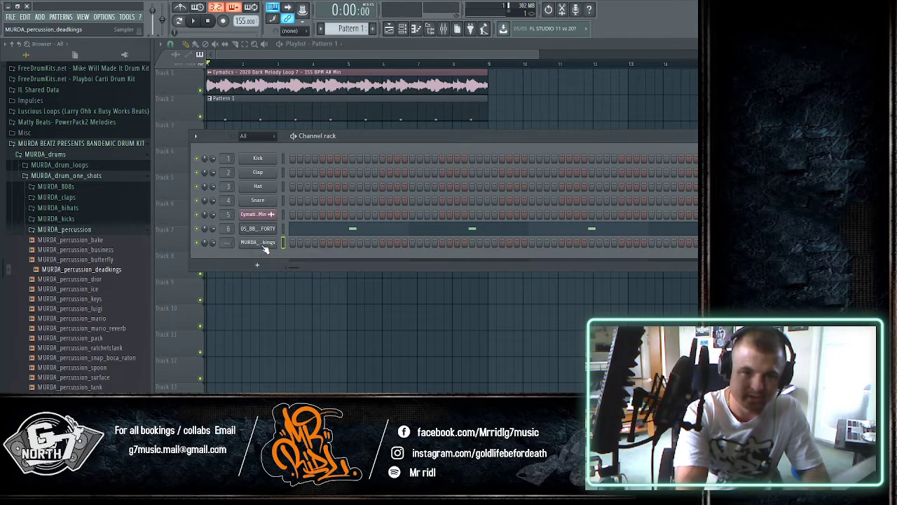
click(263, 244)
key(ctrl+l)
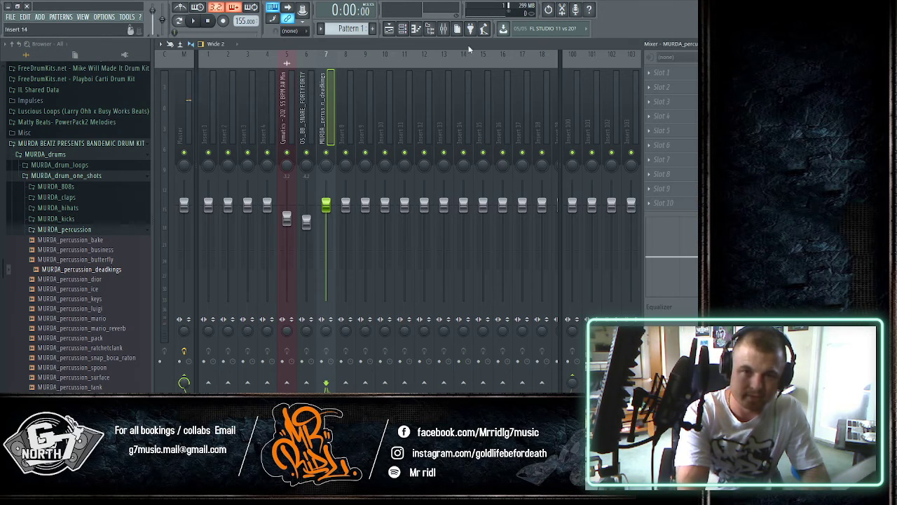
- Open the deadkings percussion channel's piano roll and place C5 notes on beat 4 of bars 2 and 4, with playback running
click(405, 29)
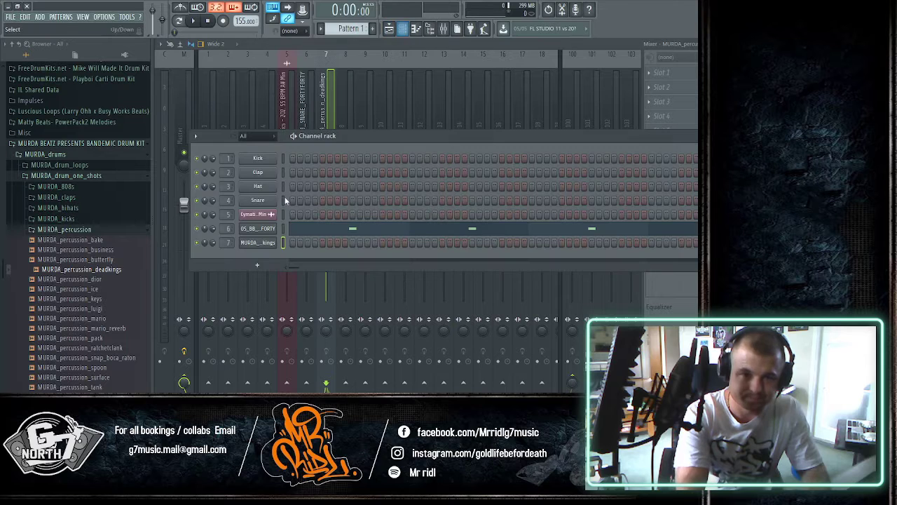
right_click(257, 243)
click(307, 243)
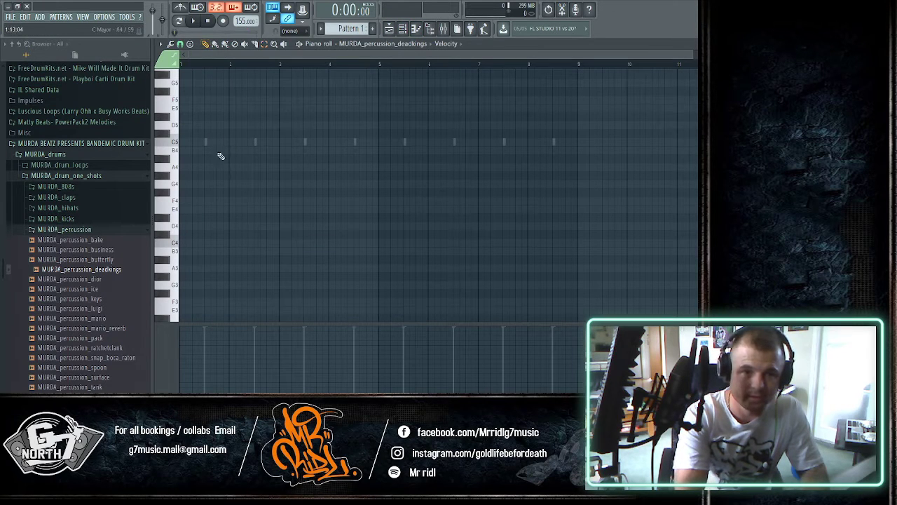
click(261, 143)
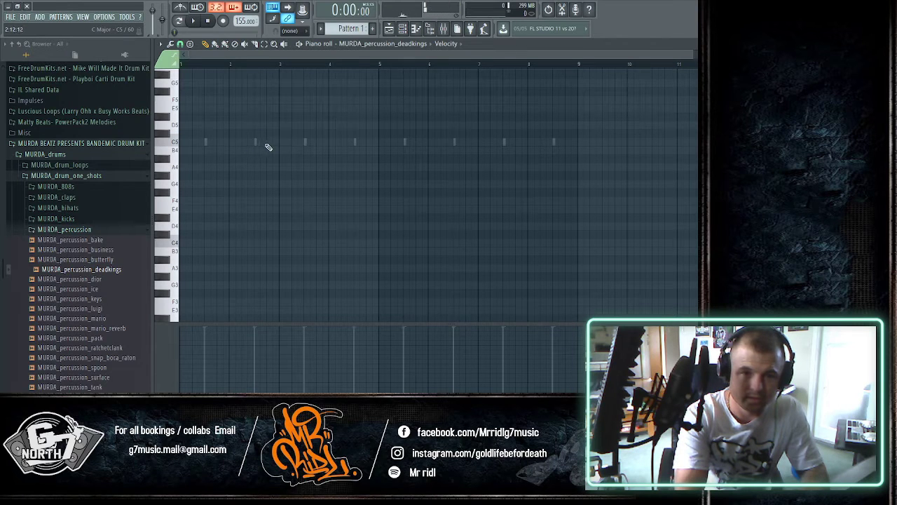
click(263, 144)
right_click(263, 145)
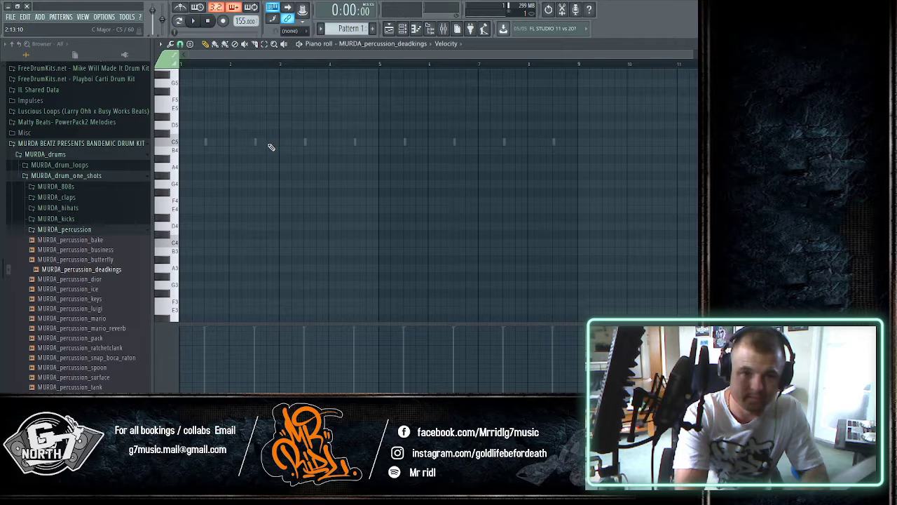
click(268, 143)
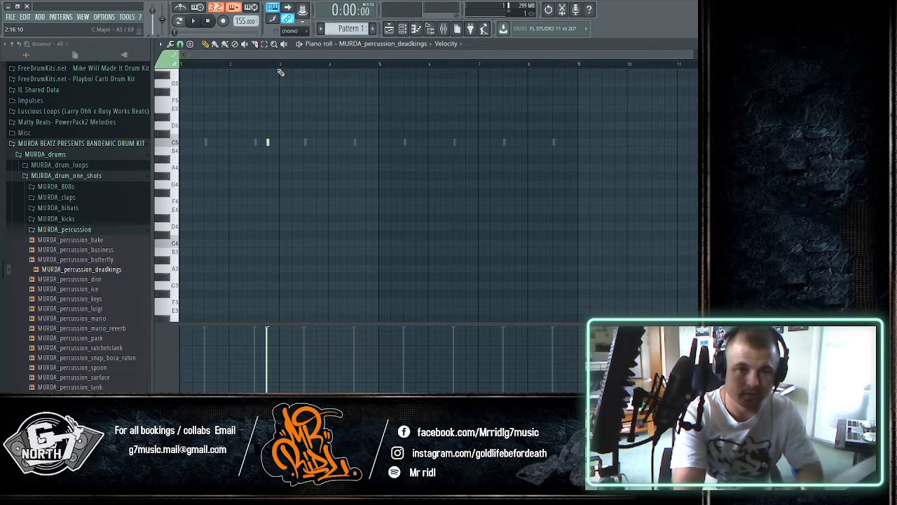
key(space)
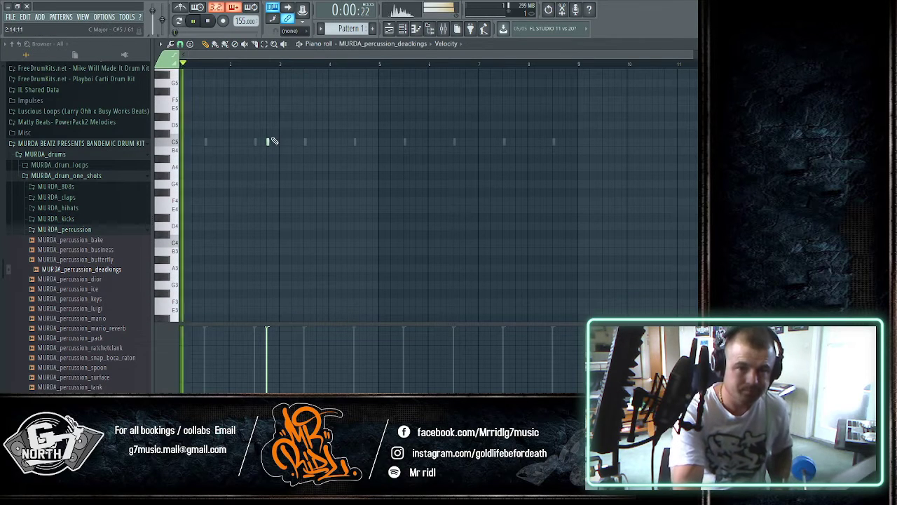
click(369, 144)
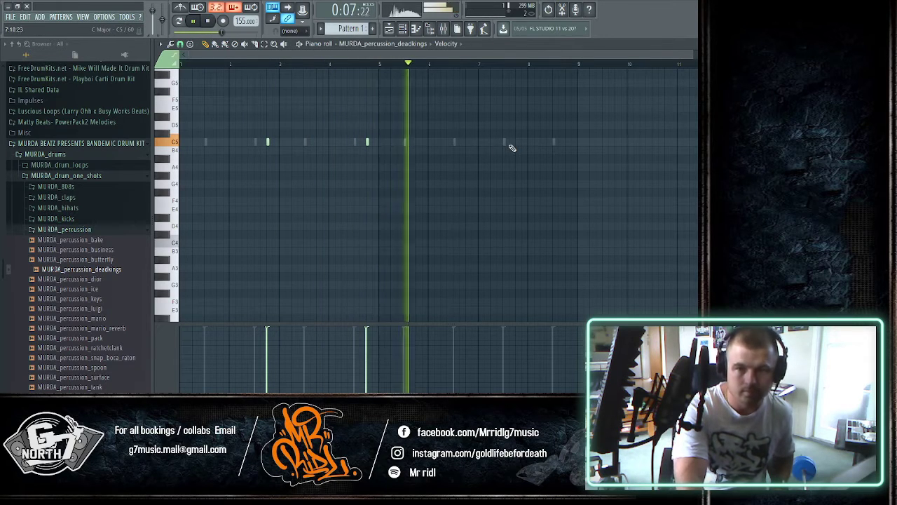
click(510, 143)
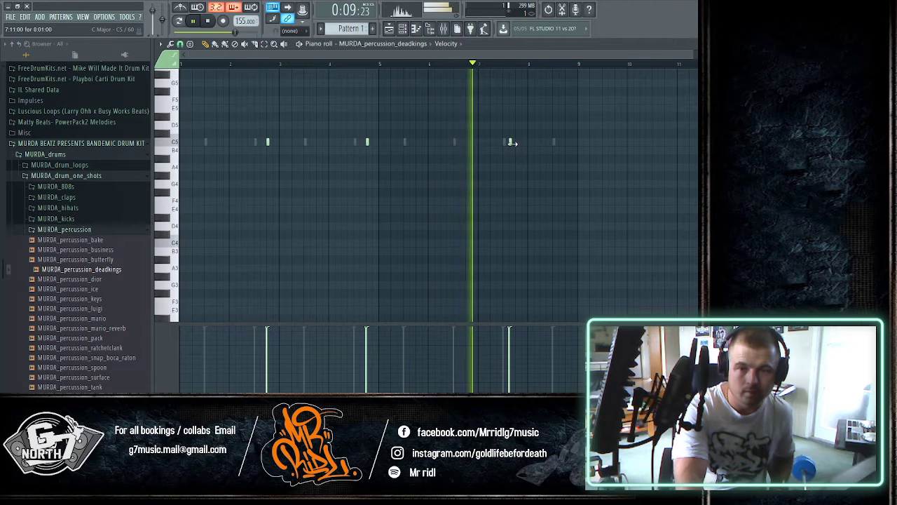
right_click(511, 143)
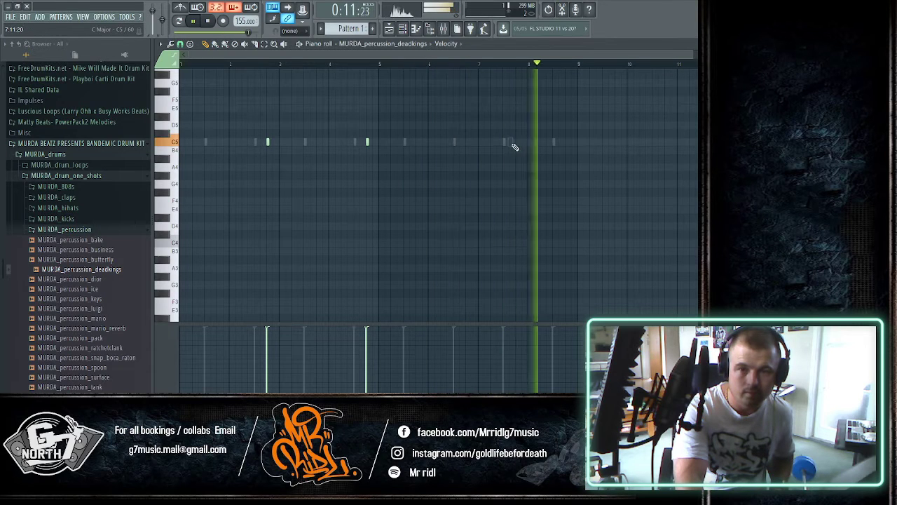
click(517, 142)
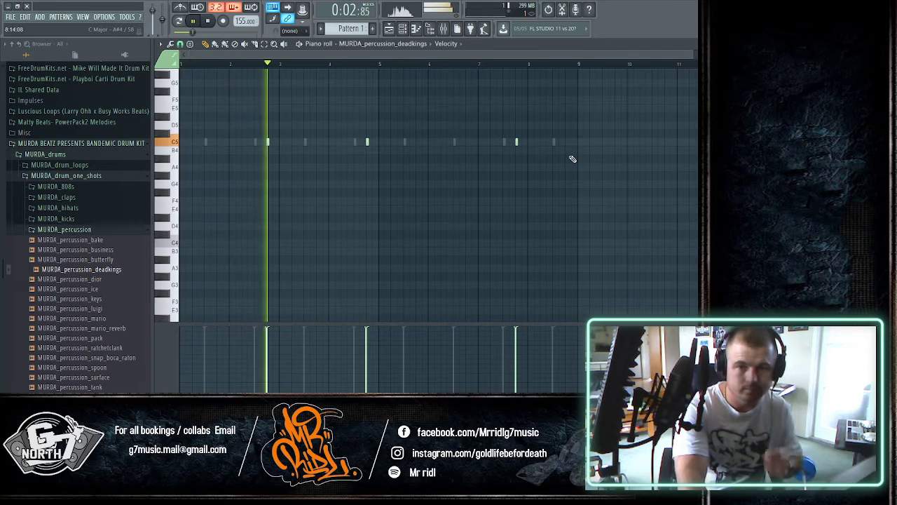
right_click(517, 142)
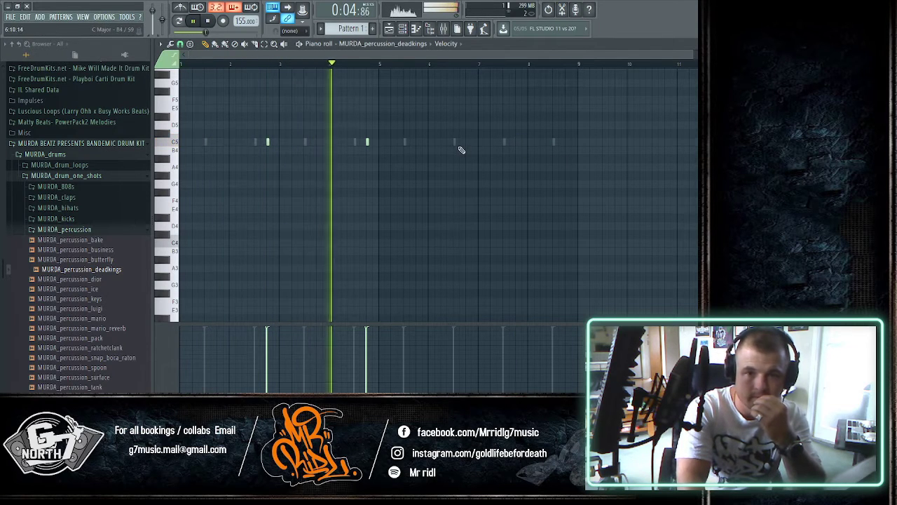
- Add C5 percussion notes on beat 4 of bars 6 and 8, plus one half a beat later in bar 8, and stop playback
click(466, 142)
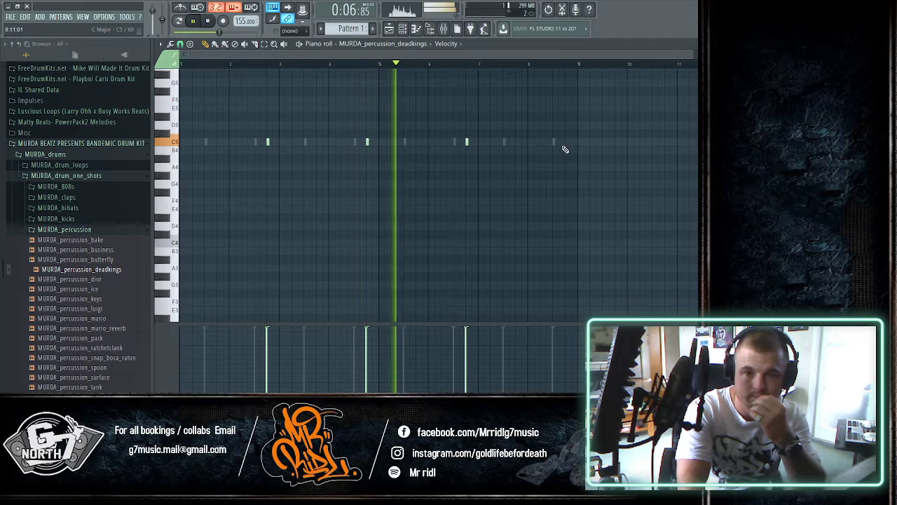
click(566, 142)
click(572, 143)
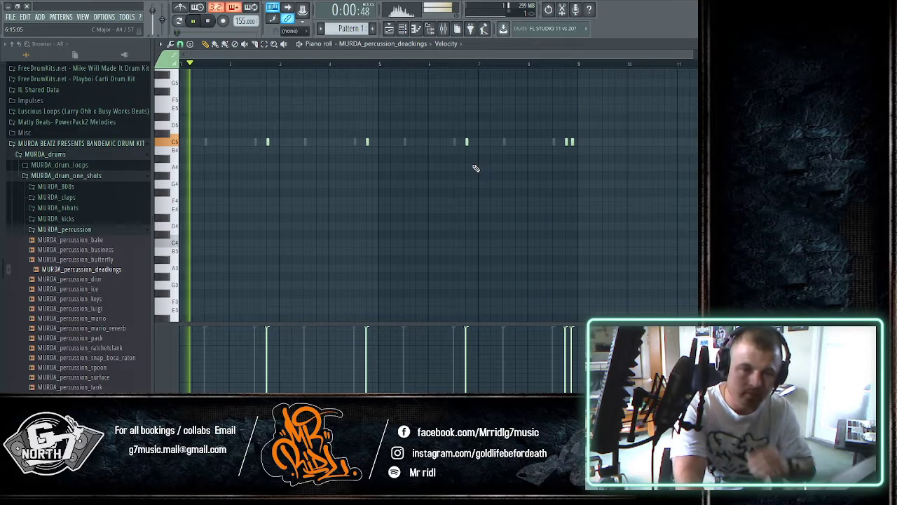
key(space)
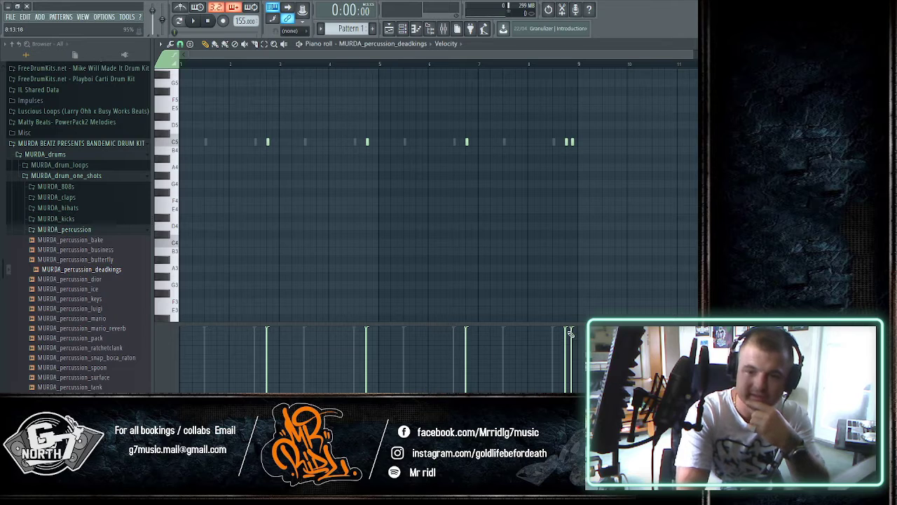
- Lower the bar 2 percussion note's velocity to about 67%, checking the level with a short playback
click(268, 367)
key(space)
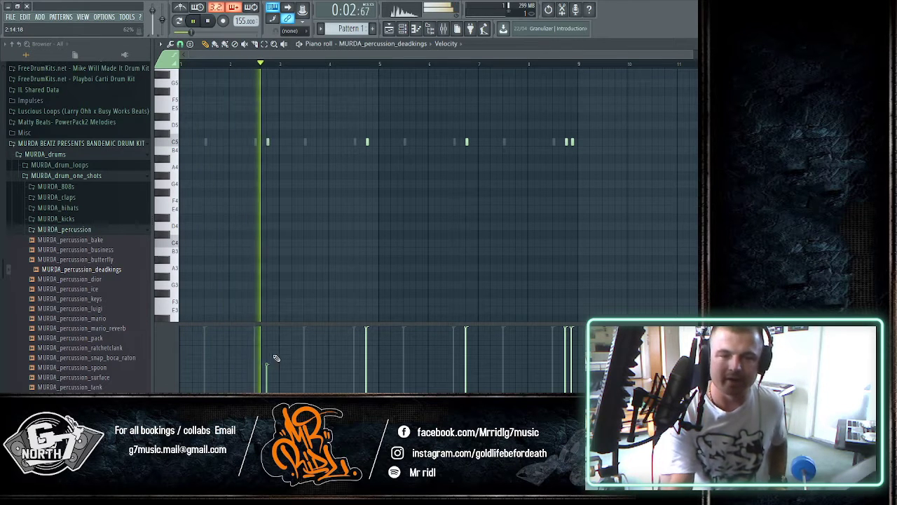
key(space)
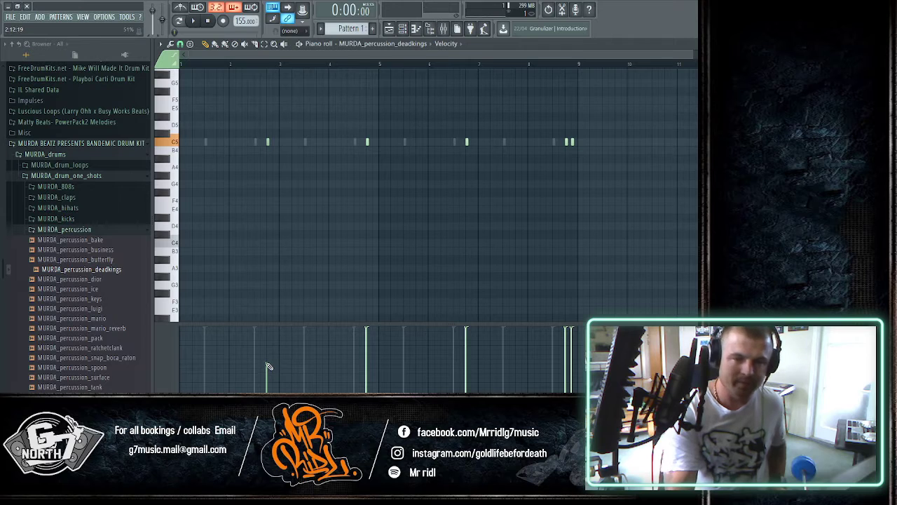
drag(268, 367, 269, 354)
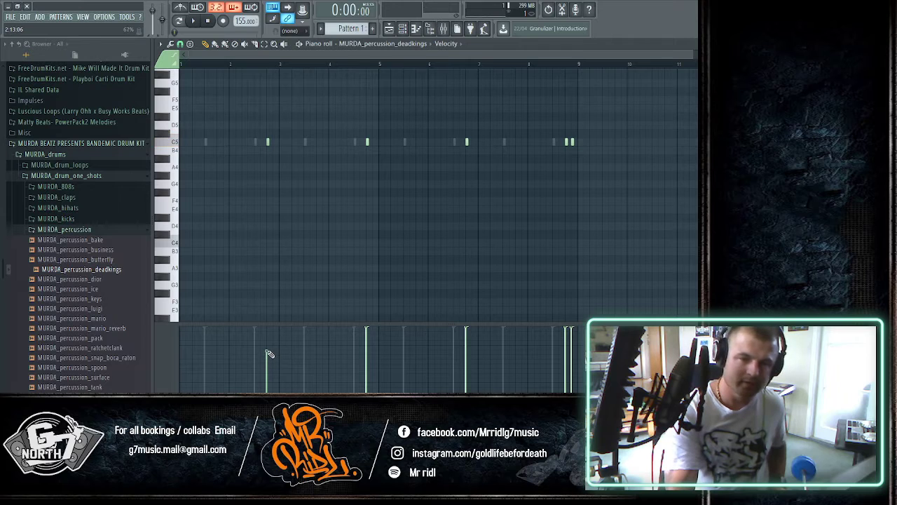
- Lower the velocities of the percussion notes in bars 4, 6 and 8 to roughly match the bar 2 note and play the pattern
click(367, 349)
click(466, 348)
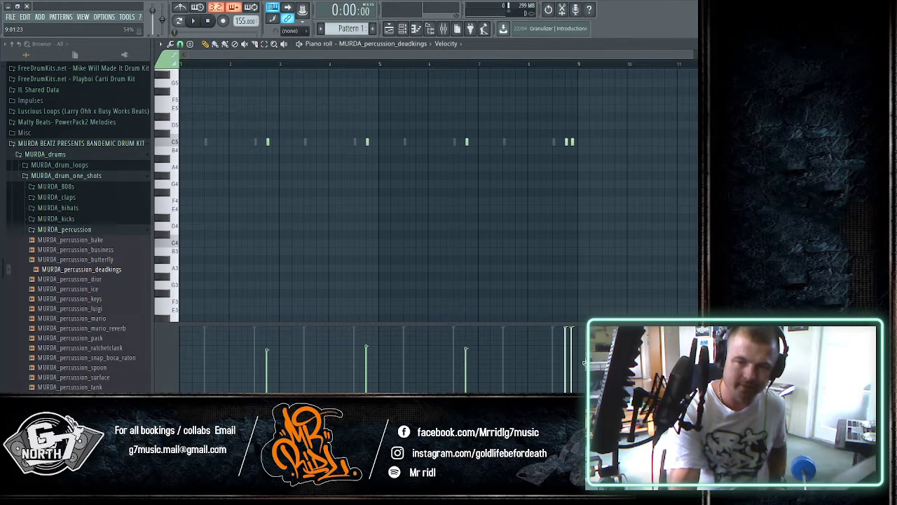
drag(570, 349, 573, 348)
key(space)
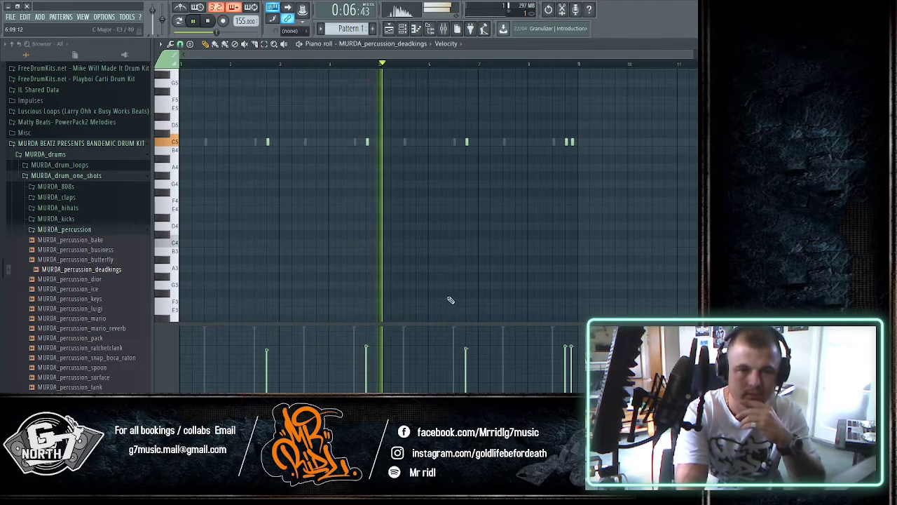
click(209, 22)
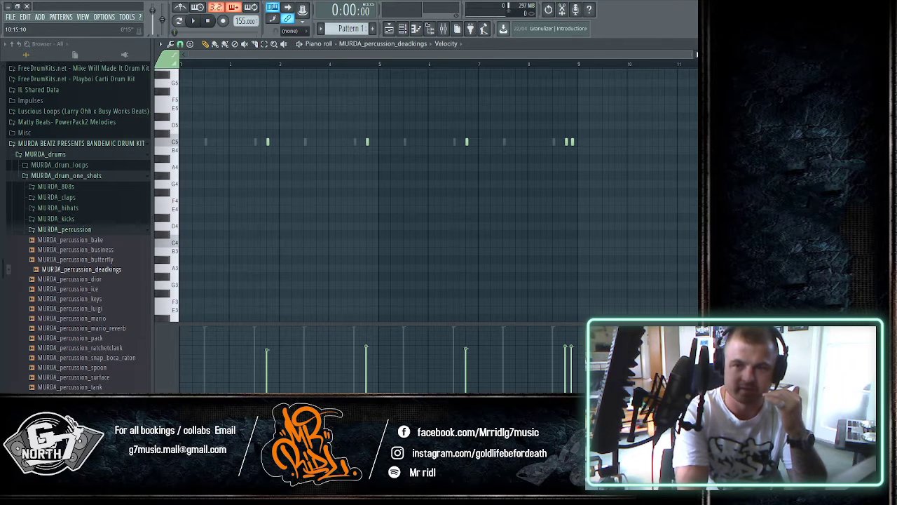
- Open the MURDA_hihats folder and audition MURDA_hihat_benz and MURDA_hihat_closed_skywalk3r
drag(693, 53, 661, 63)
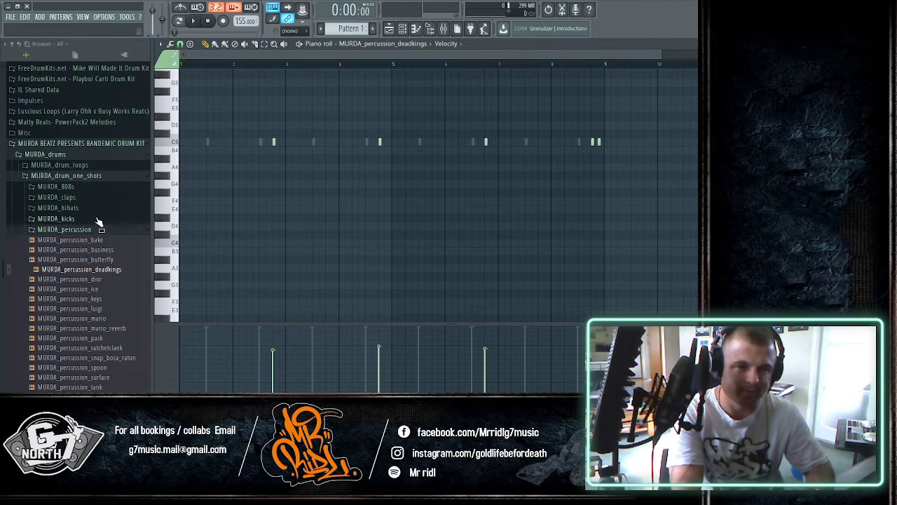
click(76, 208)
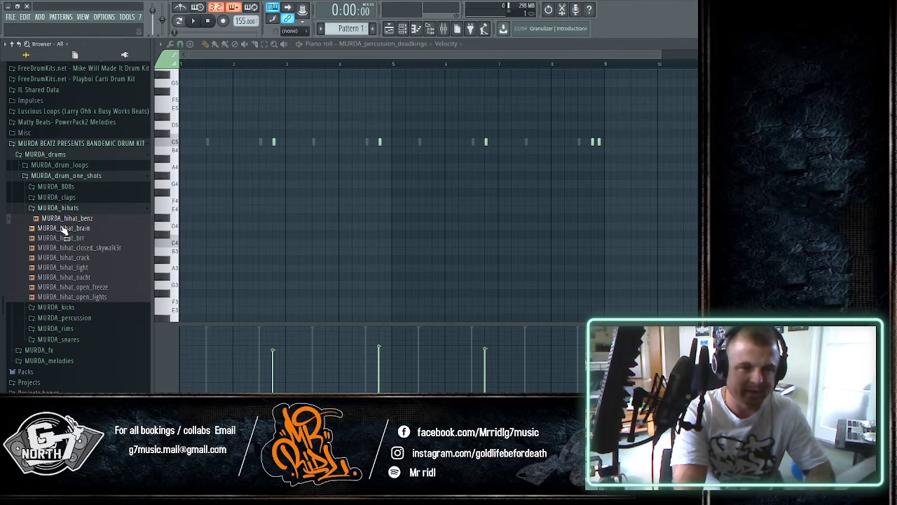
drag(65, 219, 69, 216)
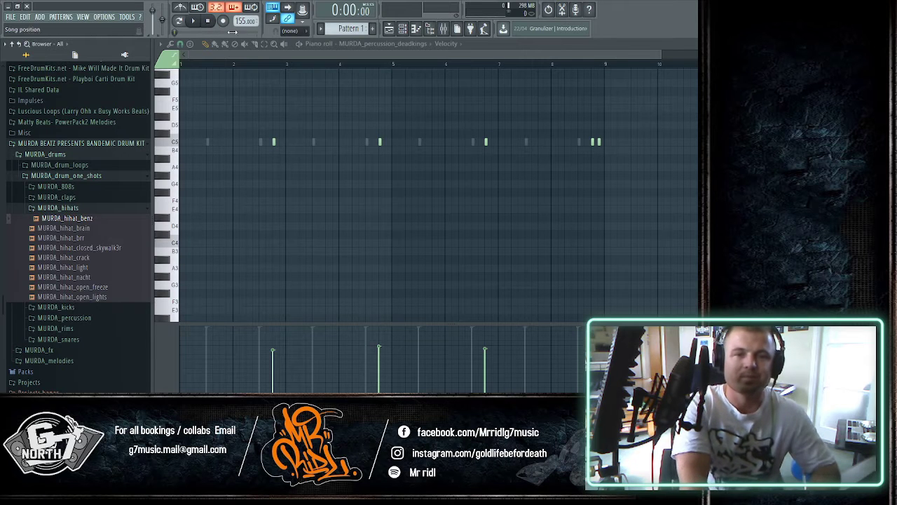
click(91, 250)
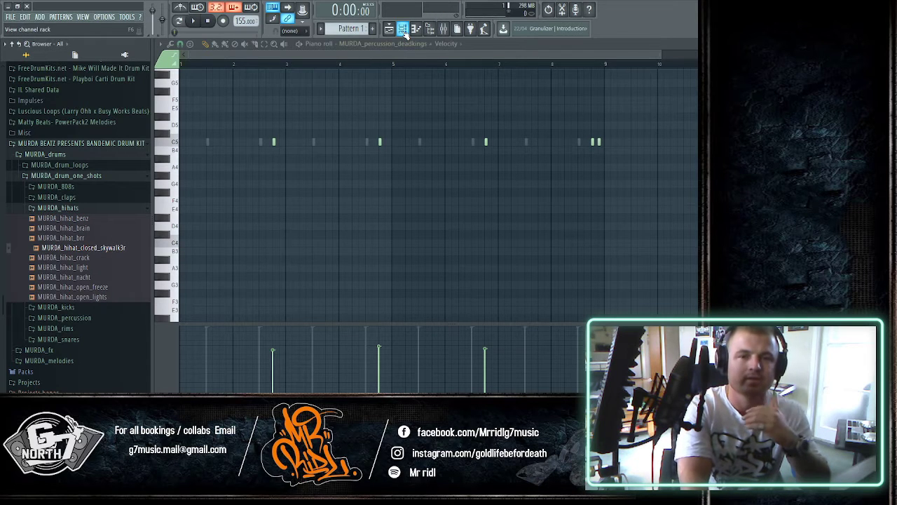
- Add MURDA_hihat_closed_skywalk3r as a new channel, route it to mixer track 8, and return to the channel rack
key(F6)
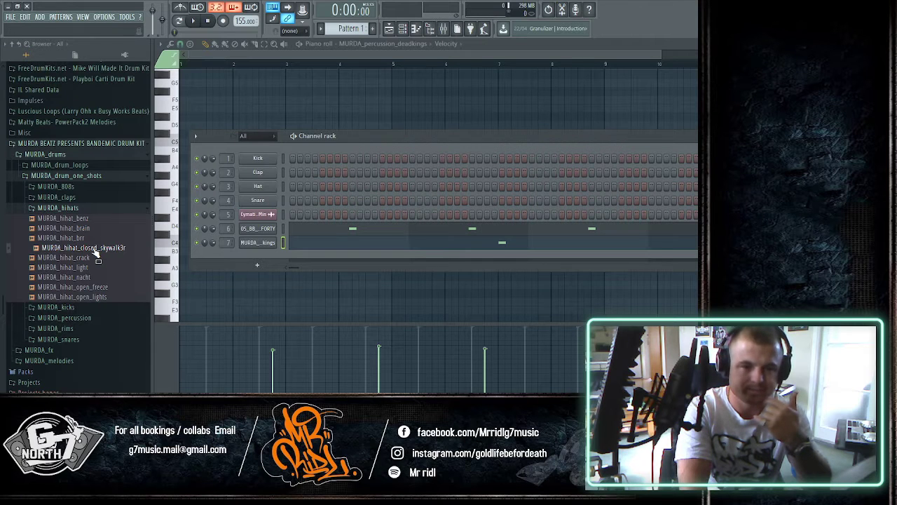
drag(97, 258, 256, 270)
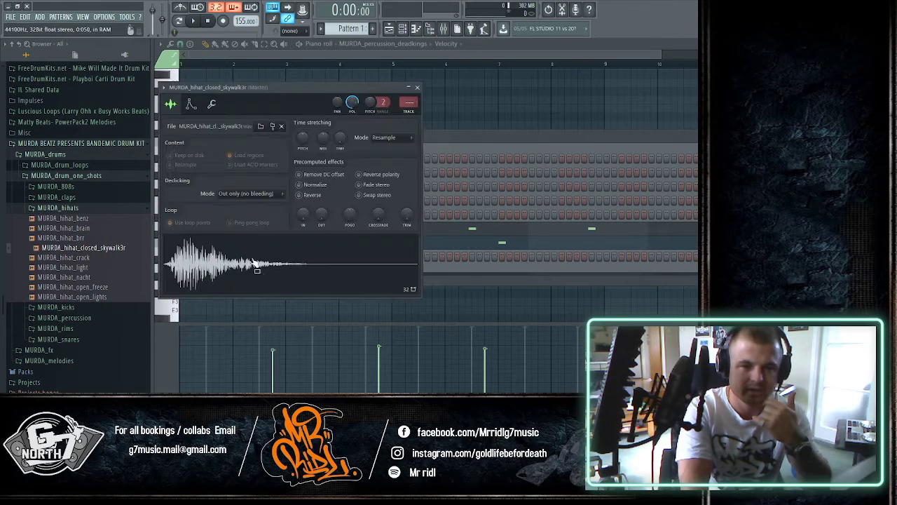
click(410, 113)
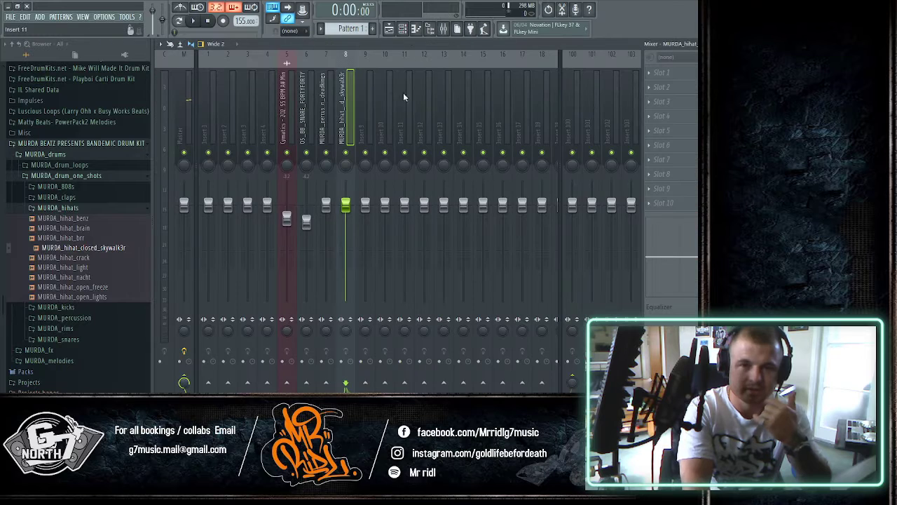
click(408, 34)
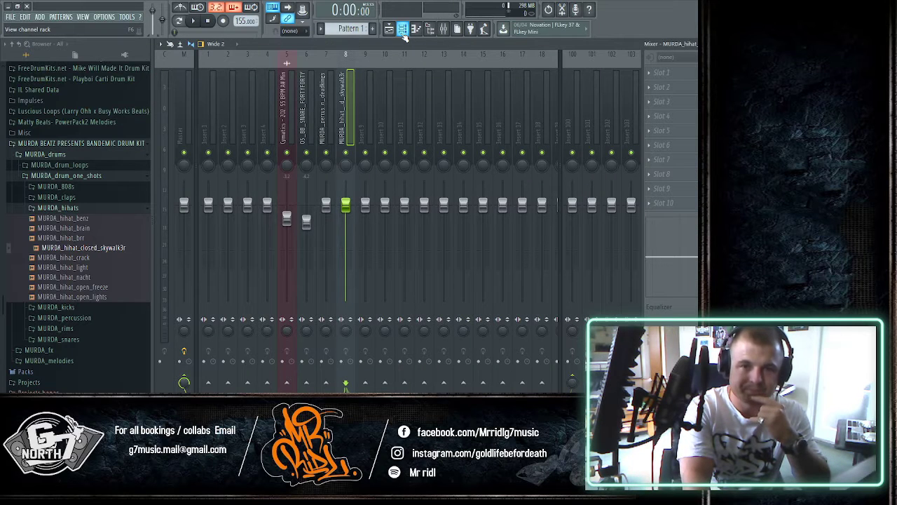
click(403, 31)
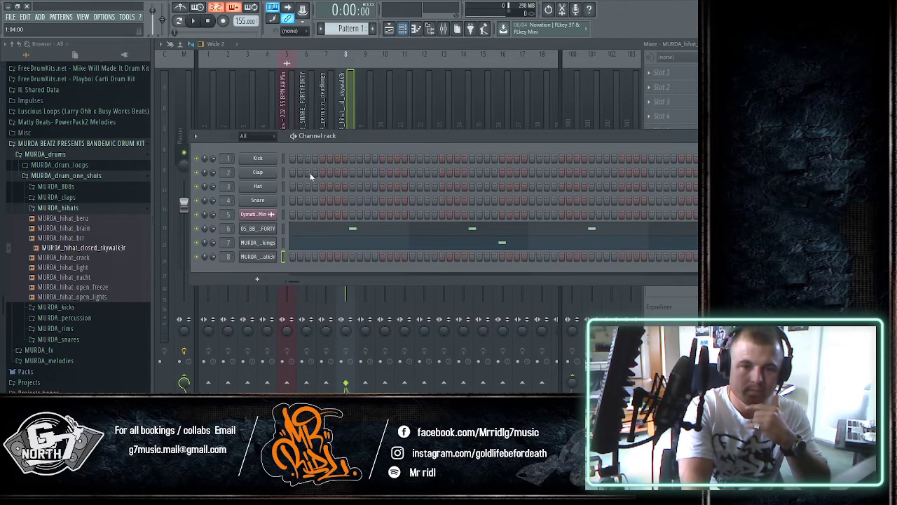
- Open MURDA_hihat_closed_skywalk3r in the piano roll, place full-velocity C5 notes on steps 1 and 5 of bar 1, and play them
right_click(259, 256)
click(291, 257)
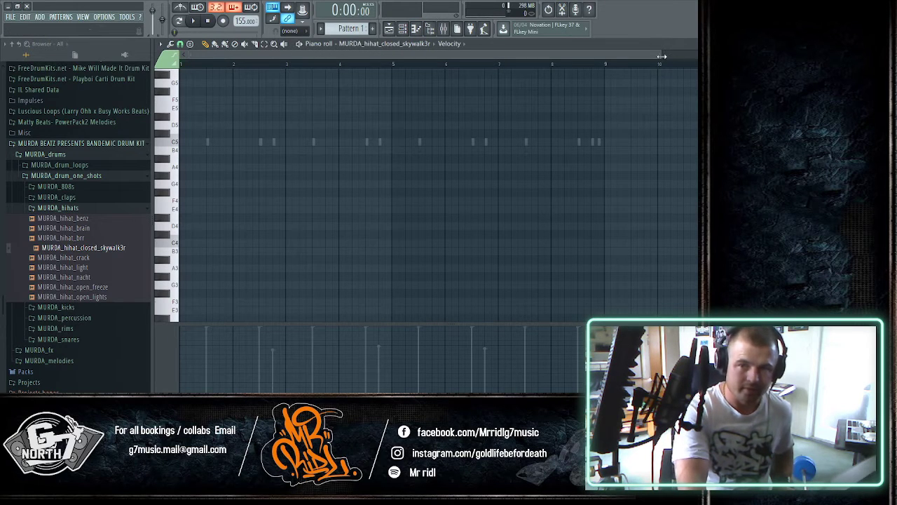
drag(661, 56, 313, 56)
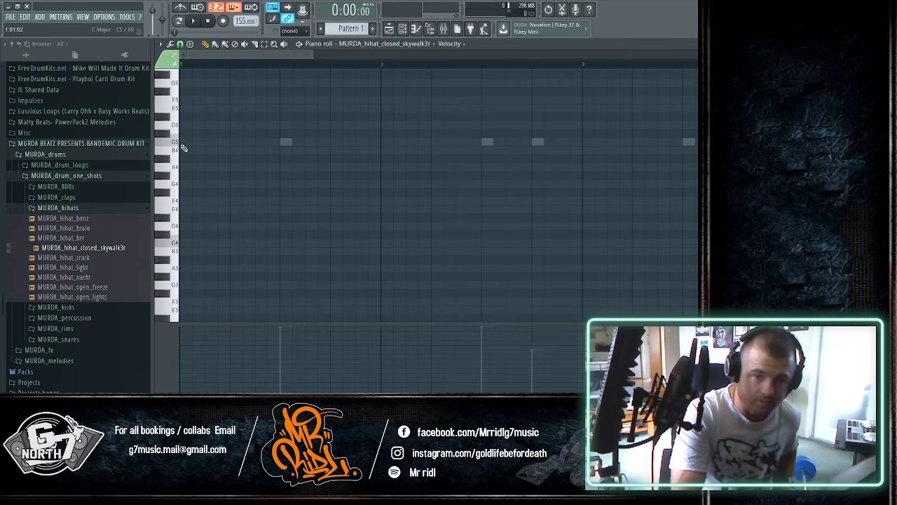
click(182, 143)
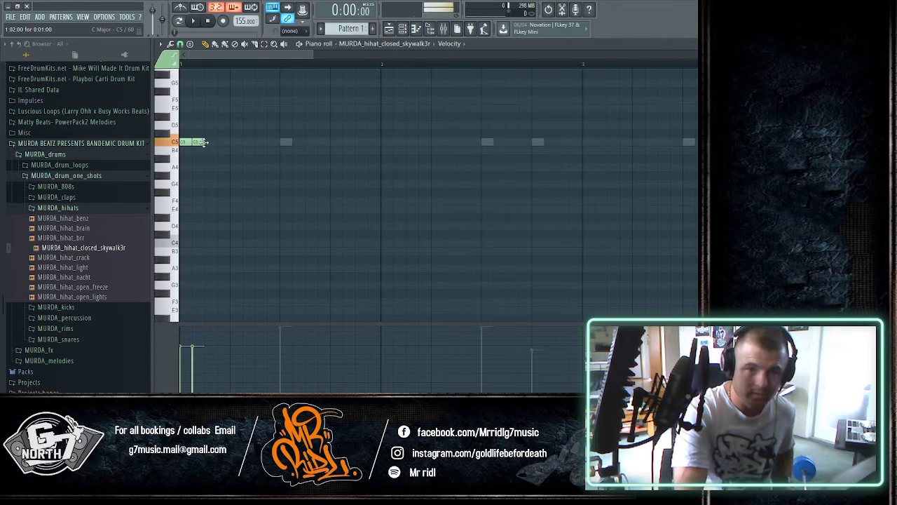
right_click(202, 143)
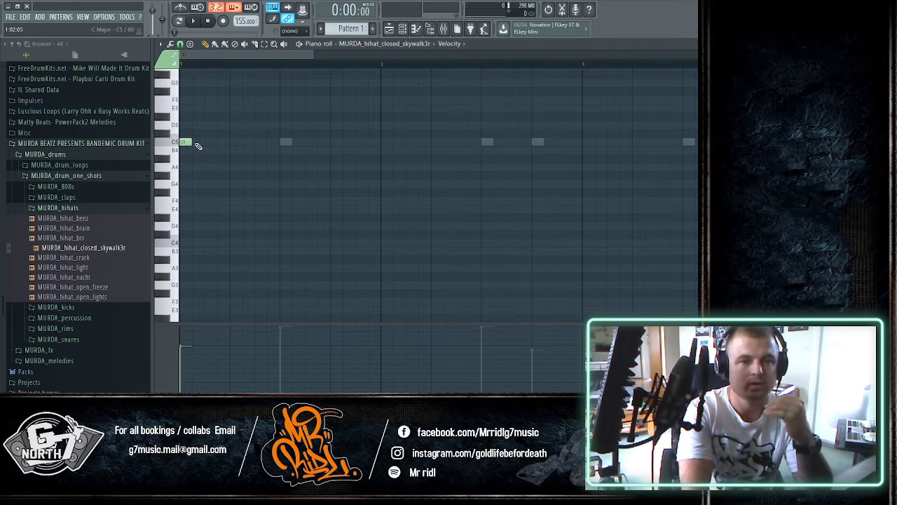
click(235, 143)
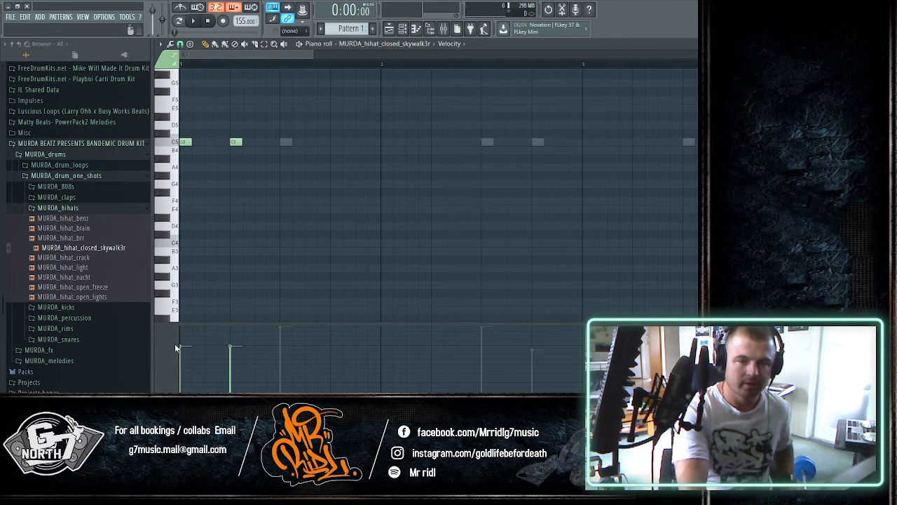
key(space)
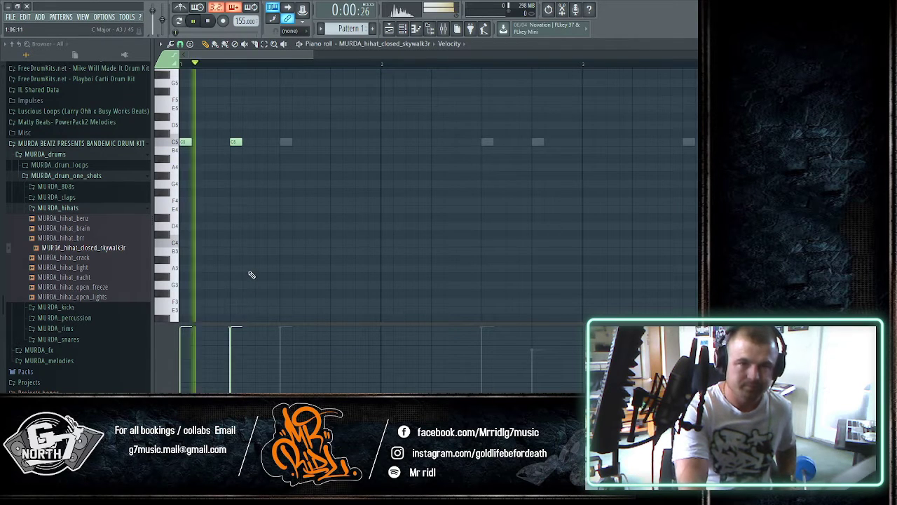
key(space)
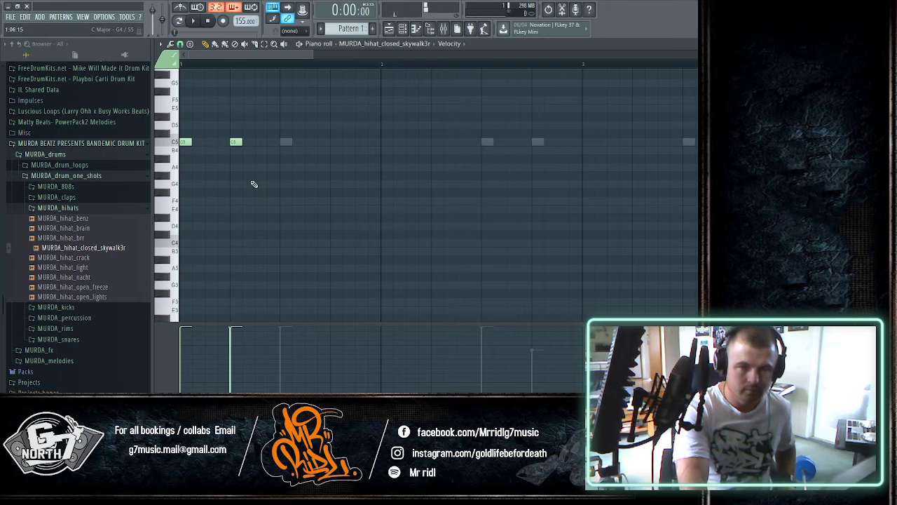
- Add C5 hi-hat notes on steps 7 and 13 of bar 1 and step 1 of bar 2, checking them with short playbacks
click(260, 142)
key(space)
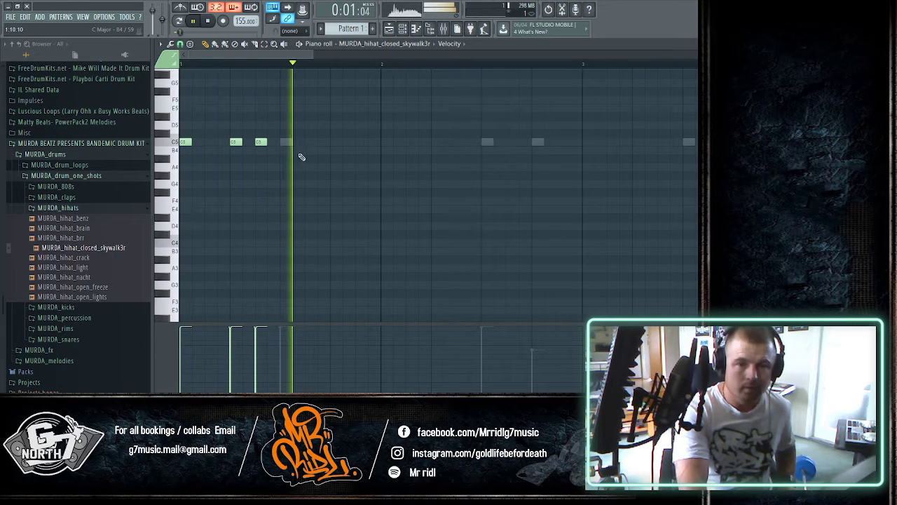
key(space)
click(336, 142)
click(387, 142)
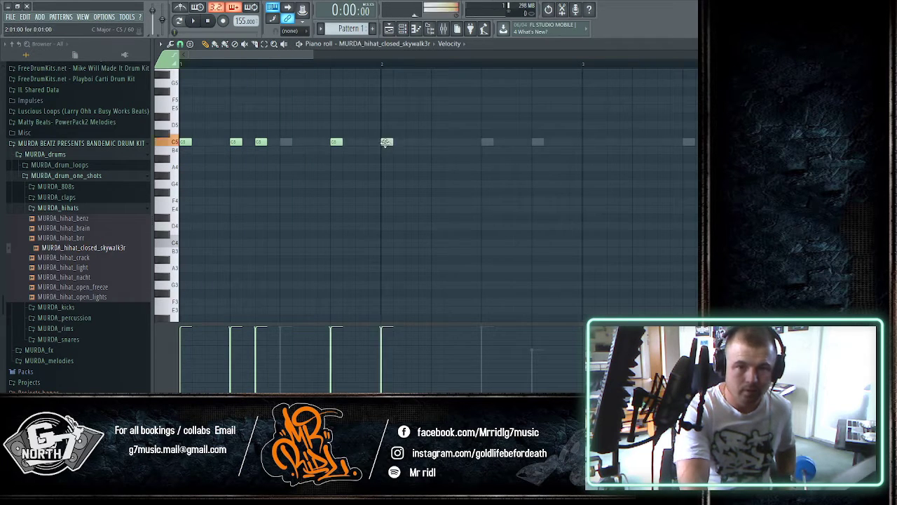
key(space)
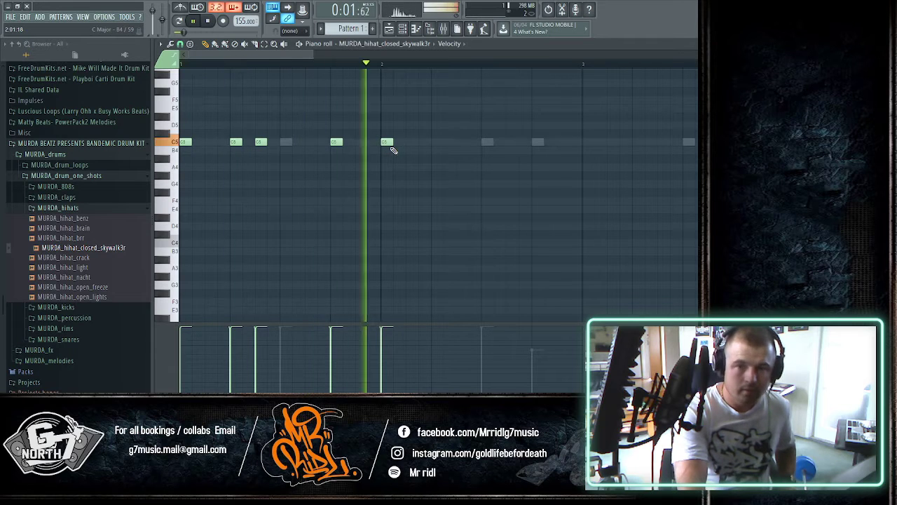
key(space)
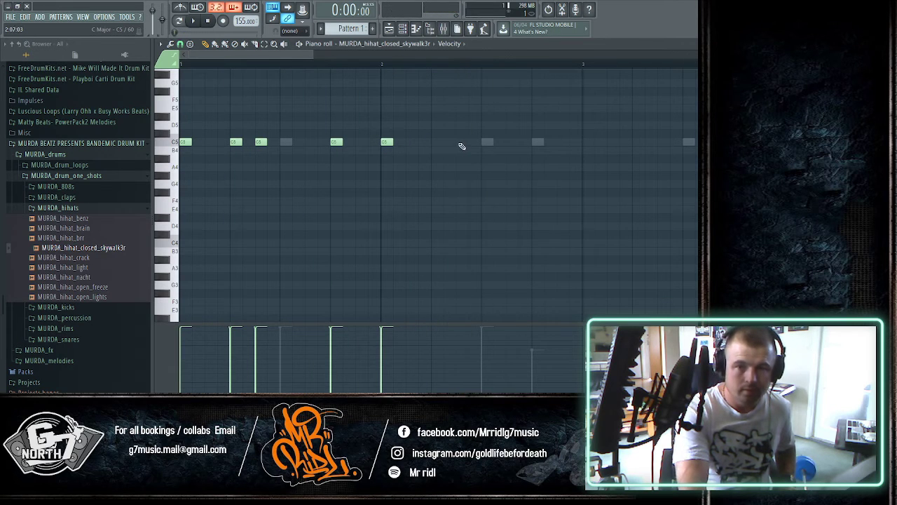
- Place three consecutive C5 hi-hat notes on steps 5, 6 and 7 of bar 2 and play the pattern
click(434, 143)
click(448, 142)
click(460, 143)
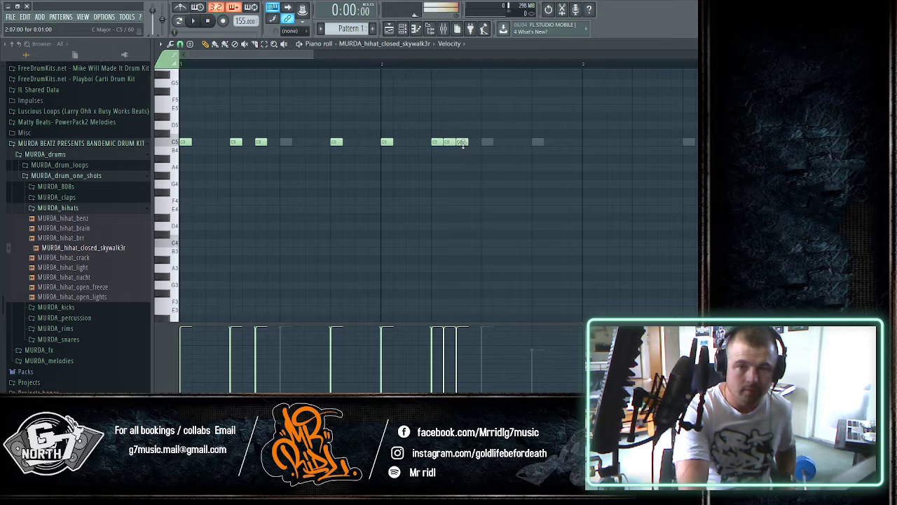
key(space)
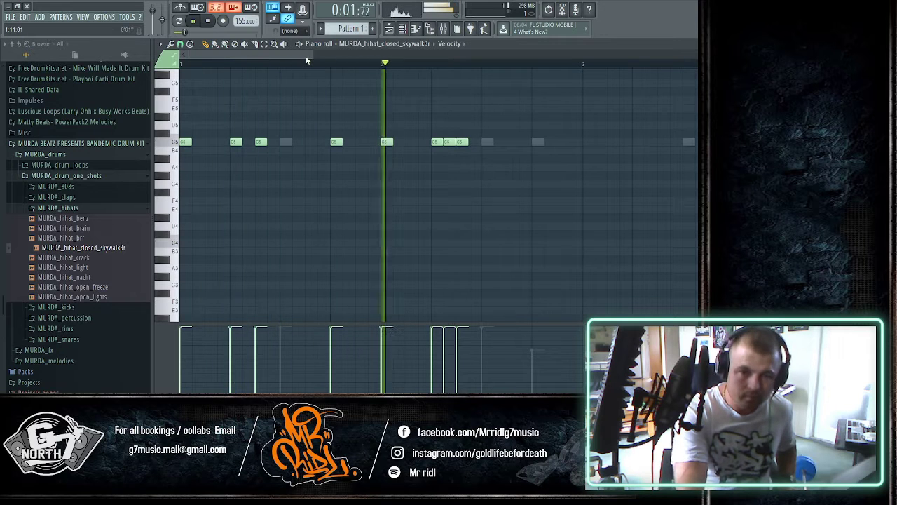
key(space)
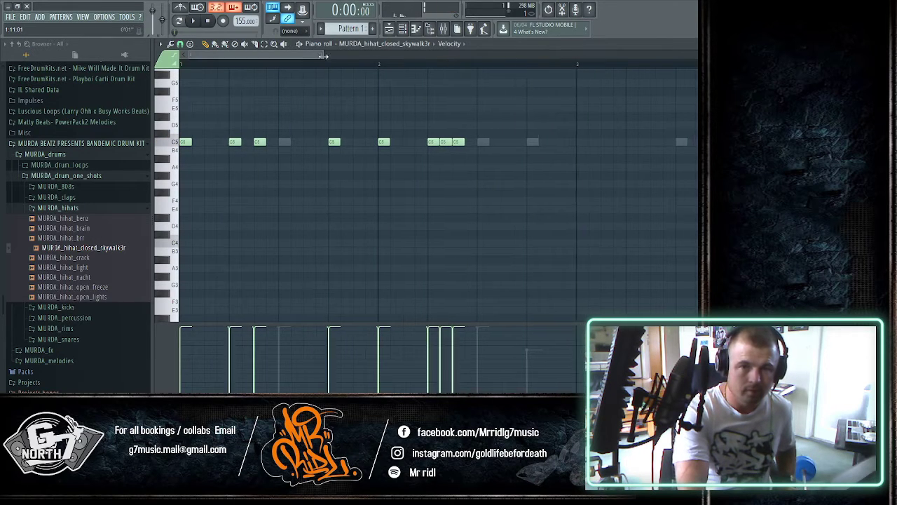
- Add C5 hi-hat notes on step 13 of bar 2 and steps 1, 5 and 7 of bar 3, listening during playback
drag(305, 53, 382, 54)
click(409, 142)
key(space)
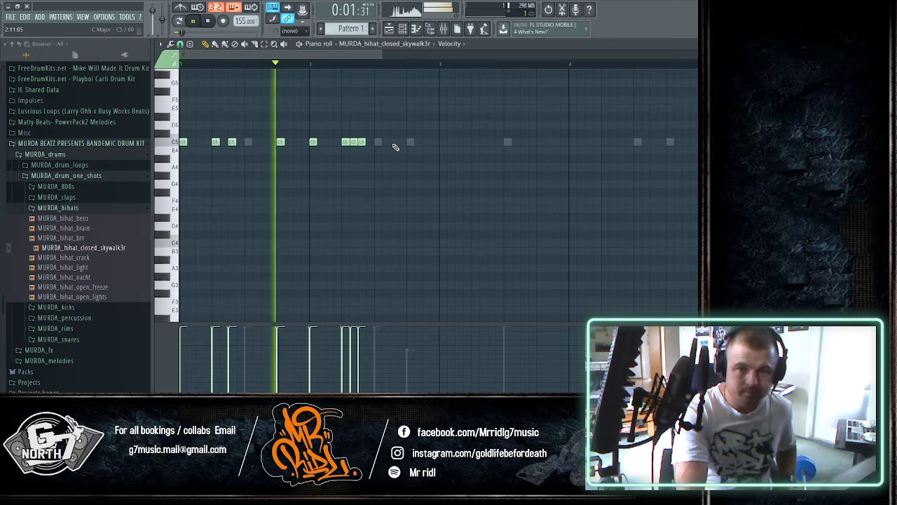
click(443, 143)
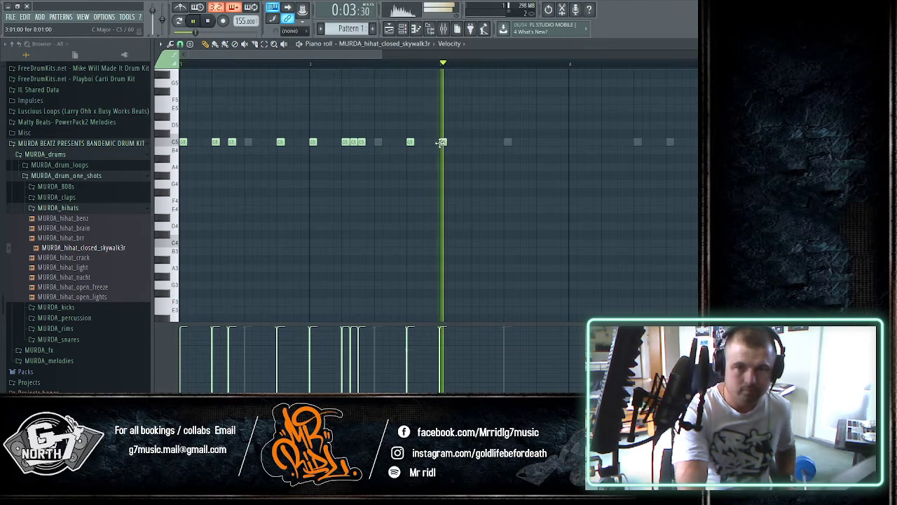
key(space)
click(475, 142)
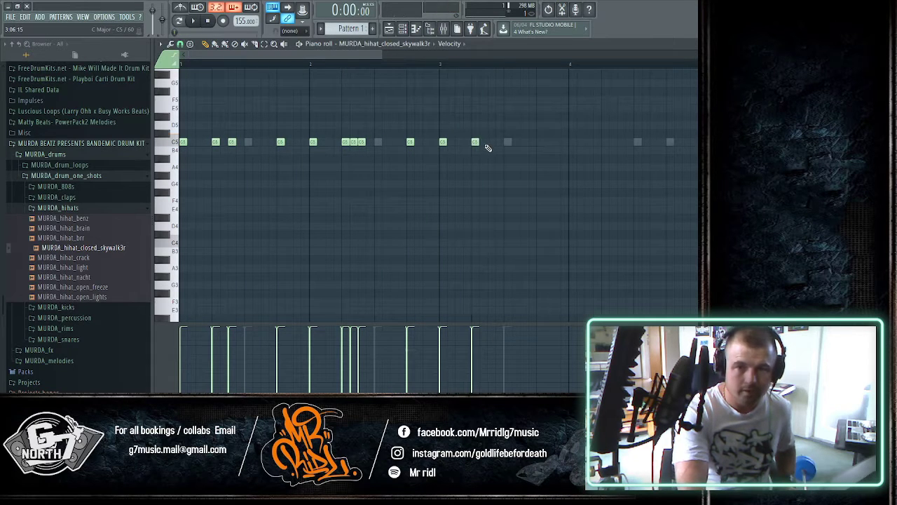
click(491, 143)
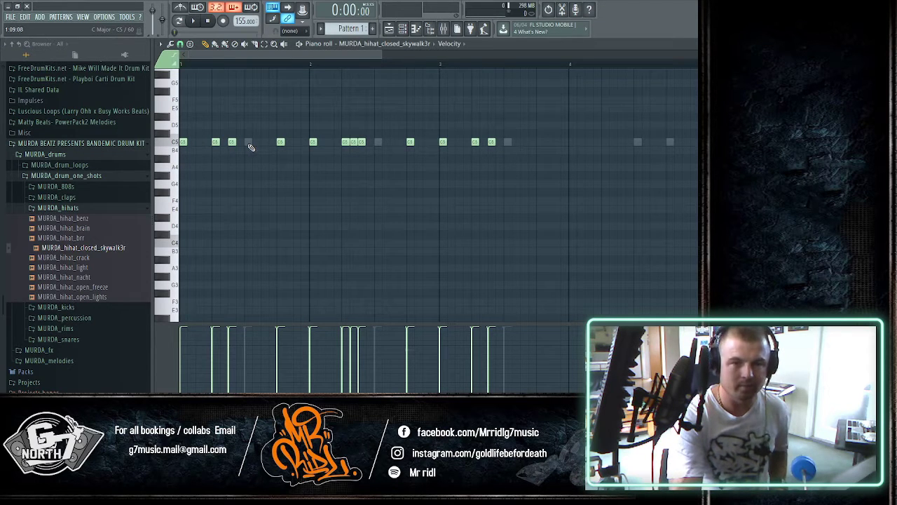
- Add C5 hi-hat notes on step 13 of bar 3 and step 1 of bar 4, and play the pattern
click(540, 143)
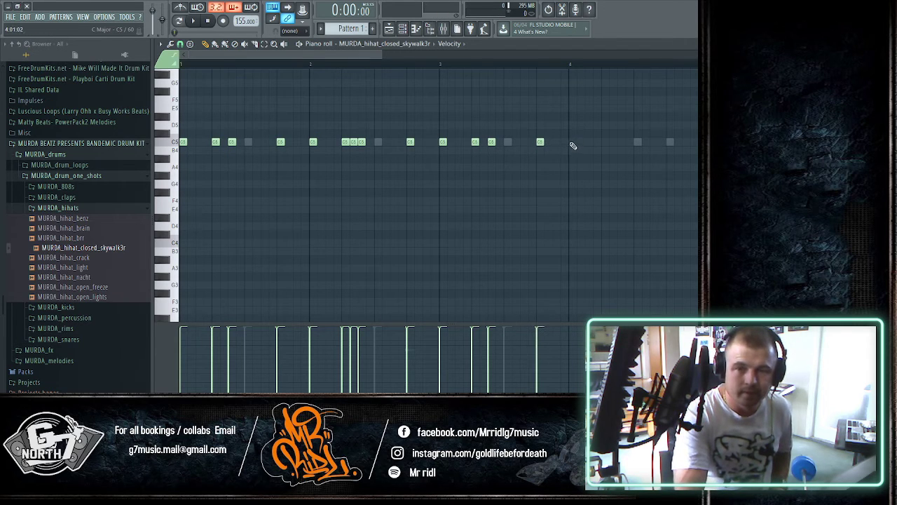
click(572, 143)
key(space)
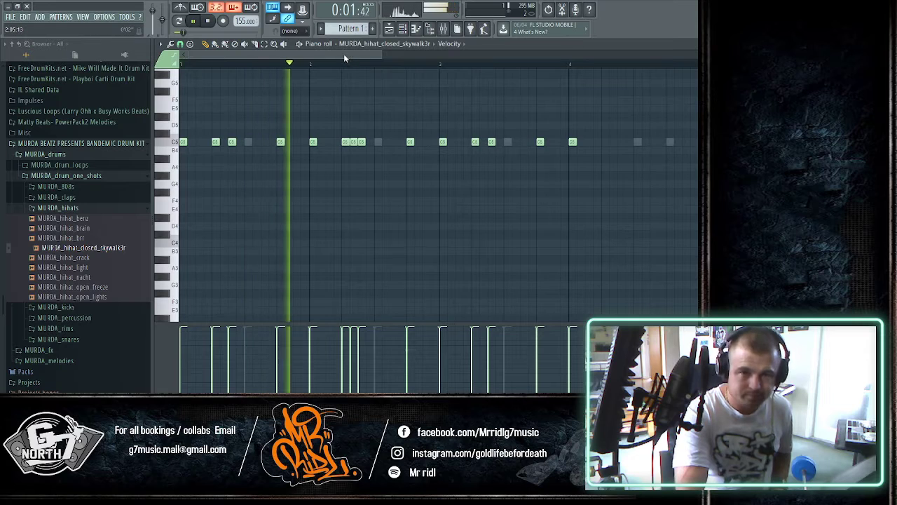
drag(343, 53, 387, 56)
key(space)
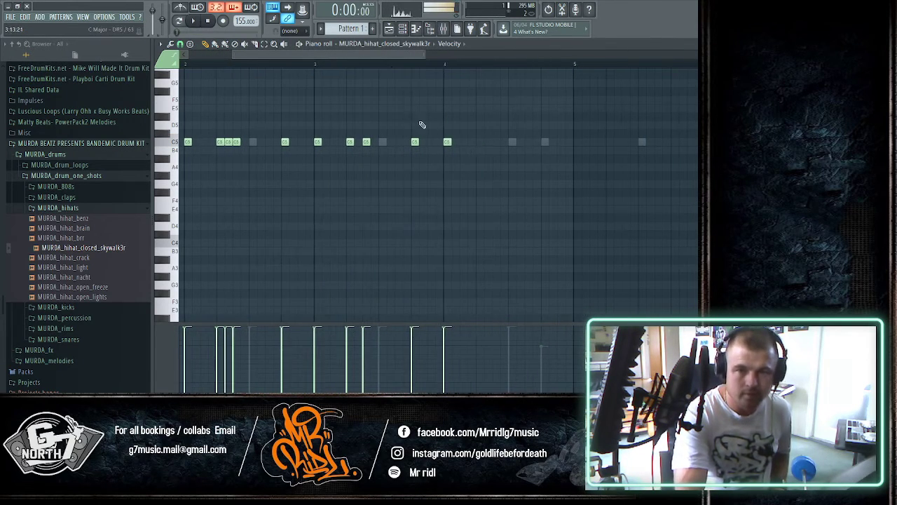
- Complete bar 4 with C5 hi-hat notes on steps 5, 6, 7, 13 and 15, and listen to the pattern
click(478, 143)
click(489, 143)
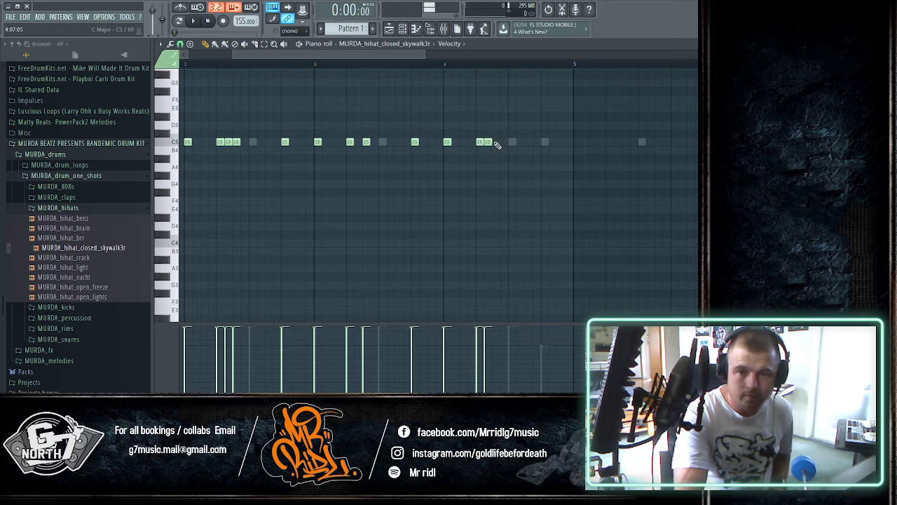
click(496, 143)
key(space)
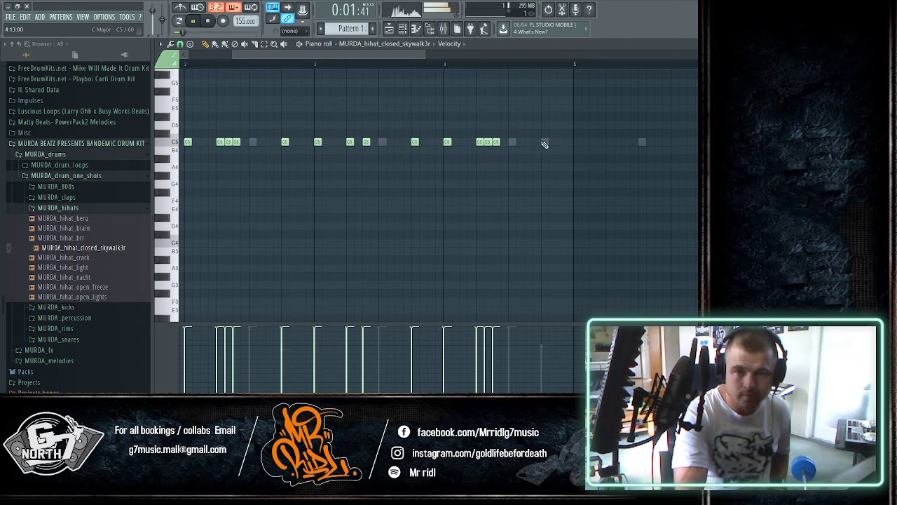
click(545, 143)
click(561, 143)
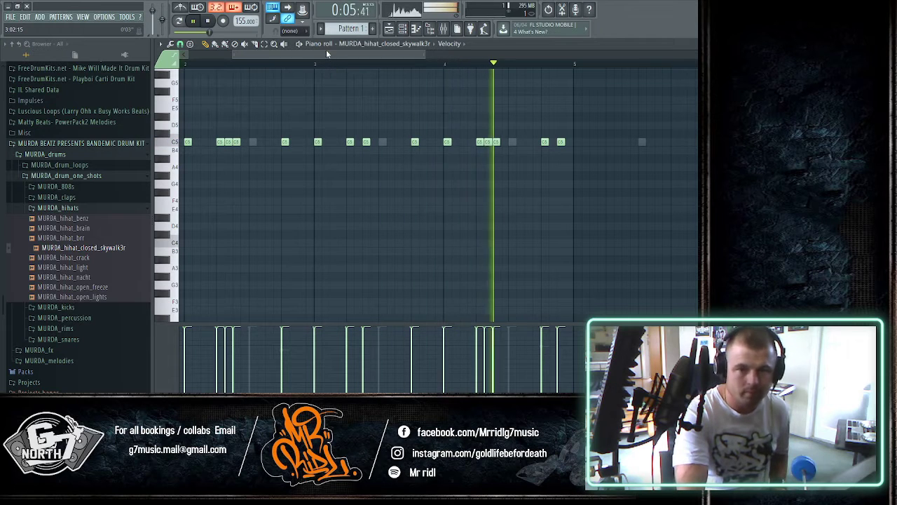
key(space)
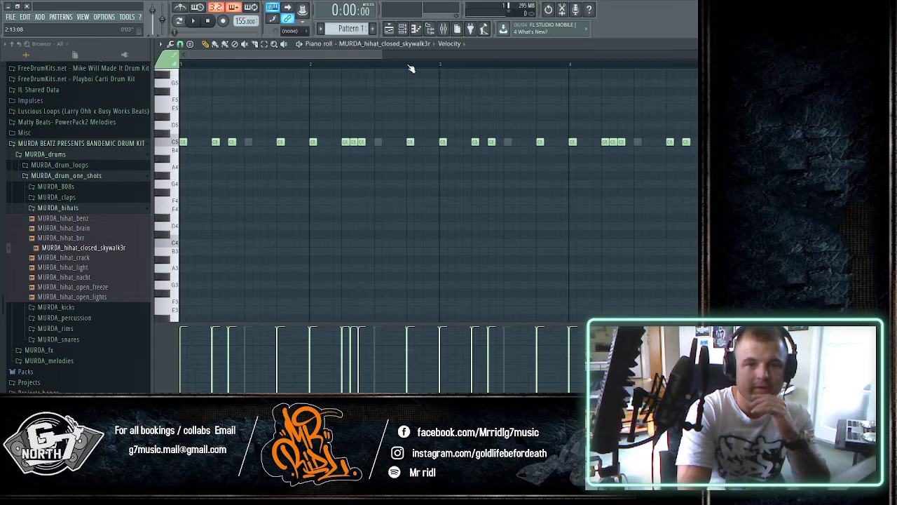
- Lower the velocities of selected hi-hat notes across bars 1 to 4 to roughly 80–90% for variation and play the pattern
drag(382, 57, 538, 57)
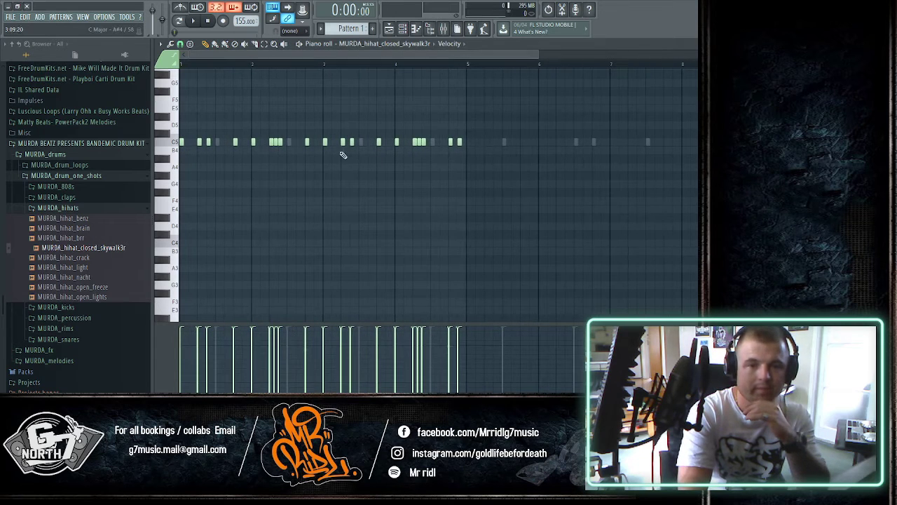
click(198, 338)
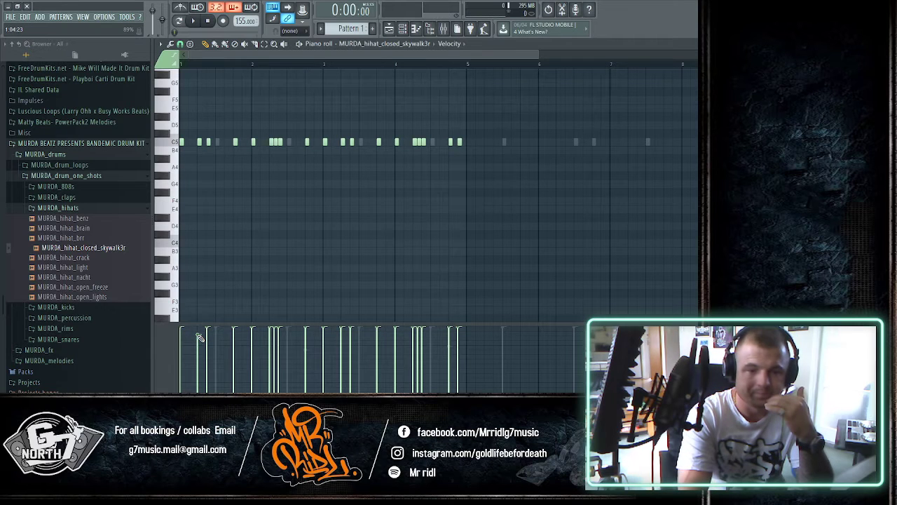
click(235, 338)
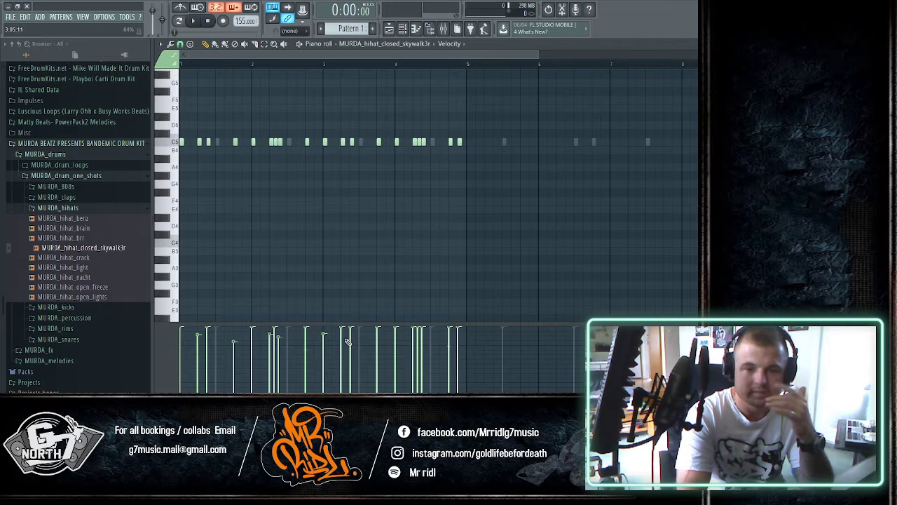
click(395, 336)
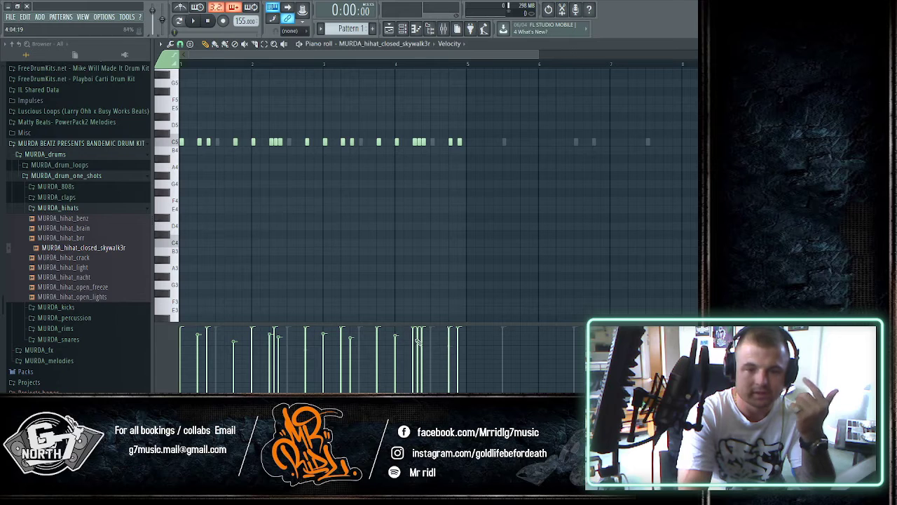
click(420, 342)
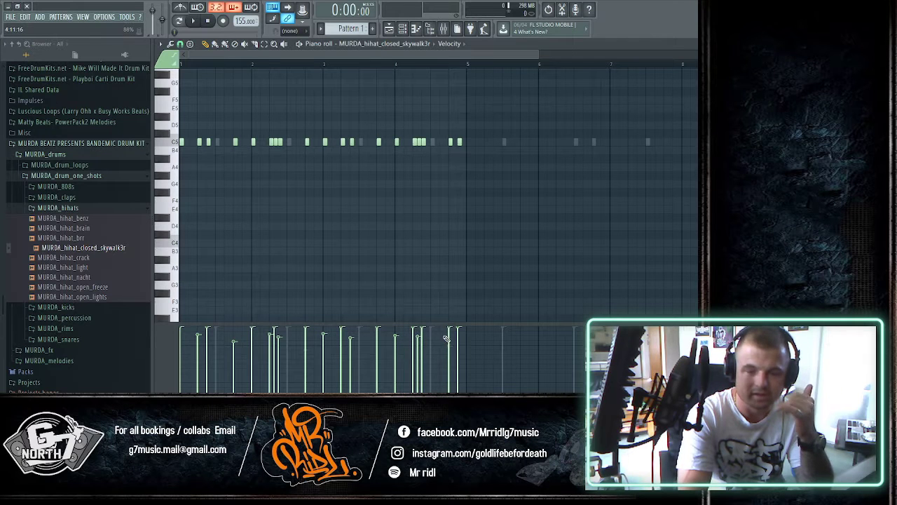
click(450, 341)
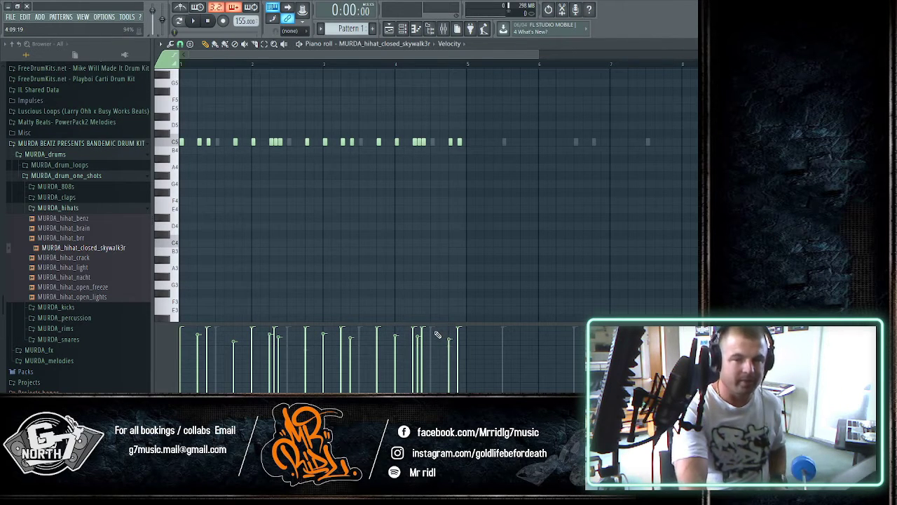
key(space)
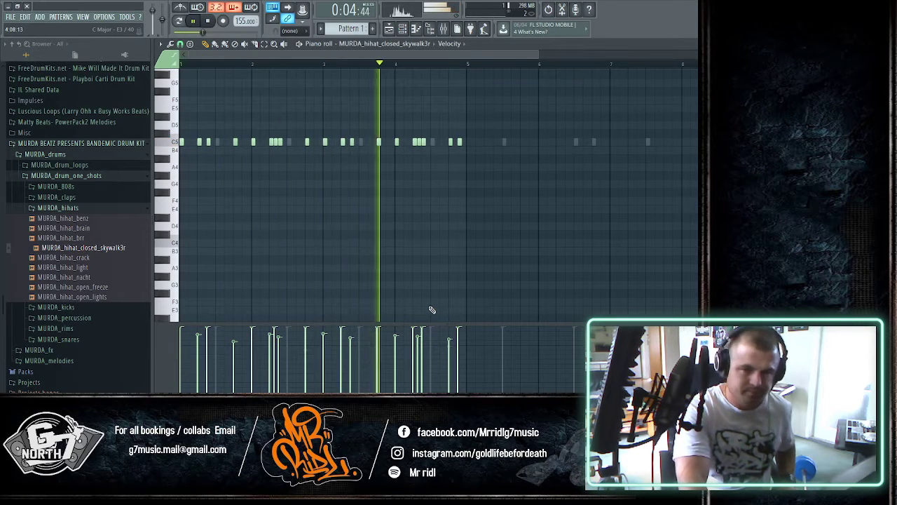
key(space)
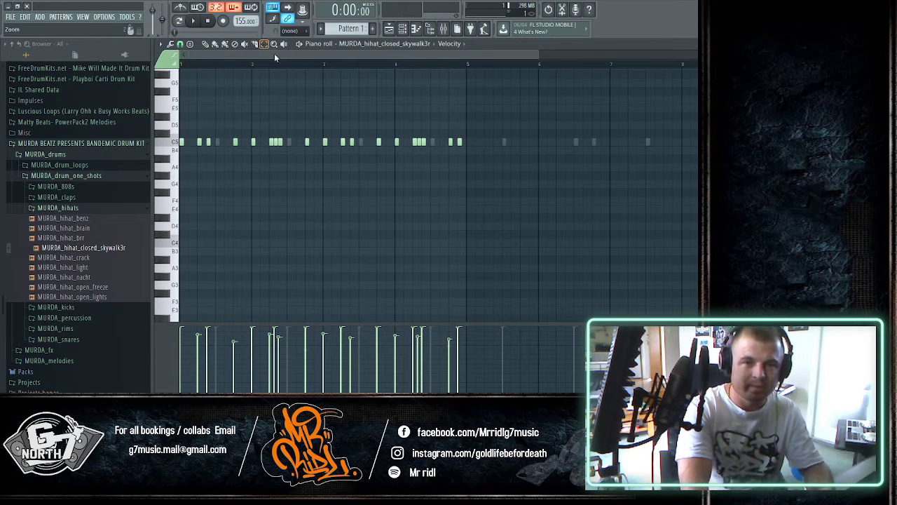
- Copy all C5 hi-hat notes of bars 1 to 4 and move the copy past them into bar 5 onwards
drag(476, 114, 176, 188)
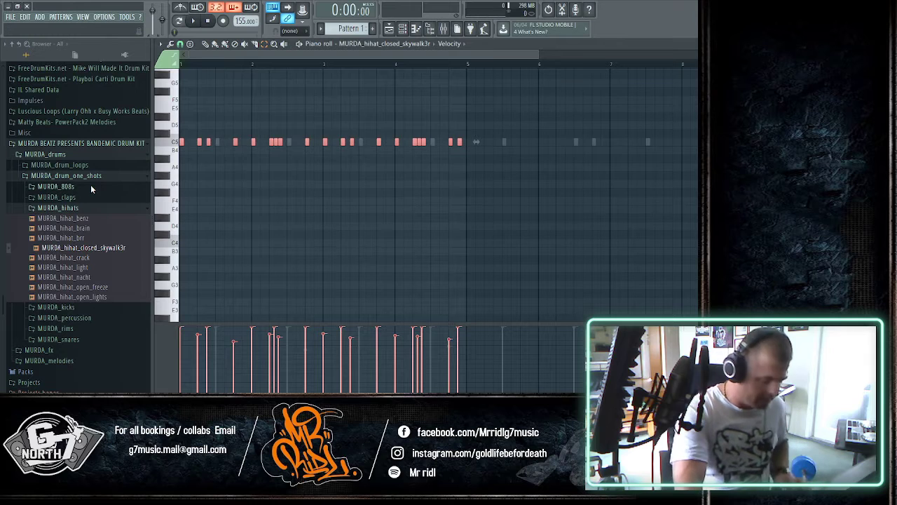
key(ctrl+c)
key(ctrl+v)
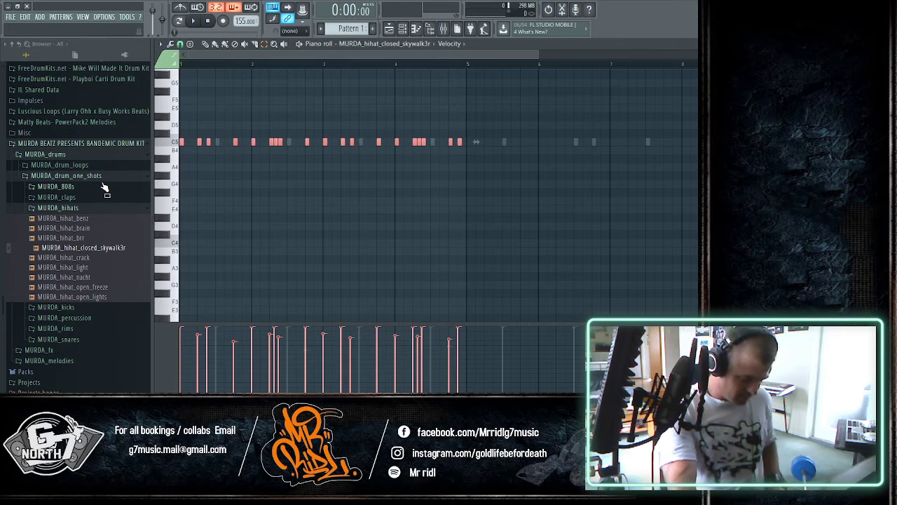
key(shift+Right)
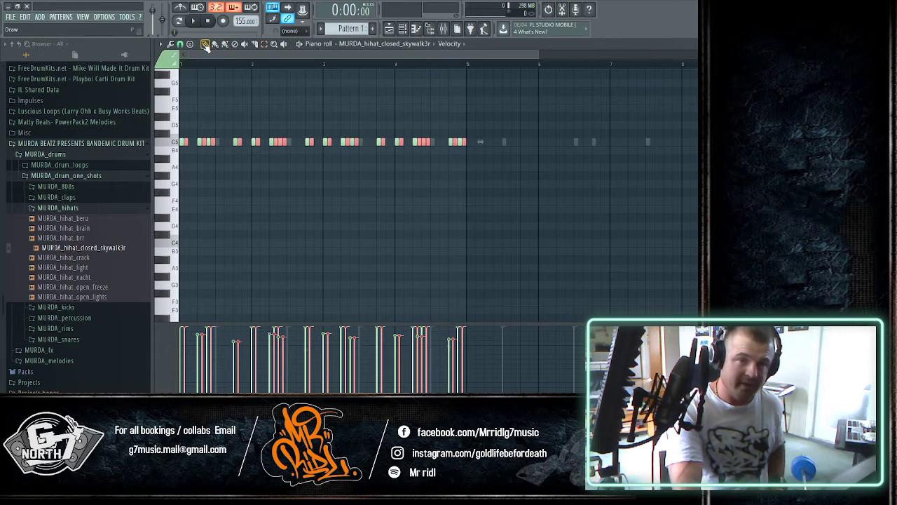
drag(186, 143, 469, 147)
scroll(471, 72, up, 3)
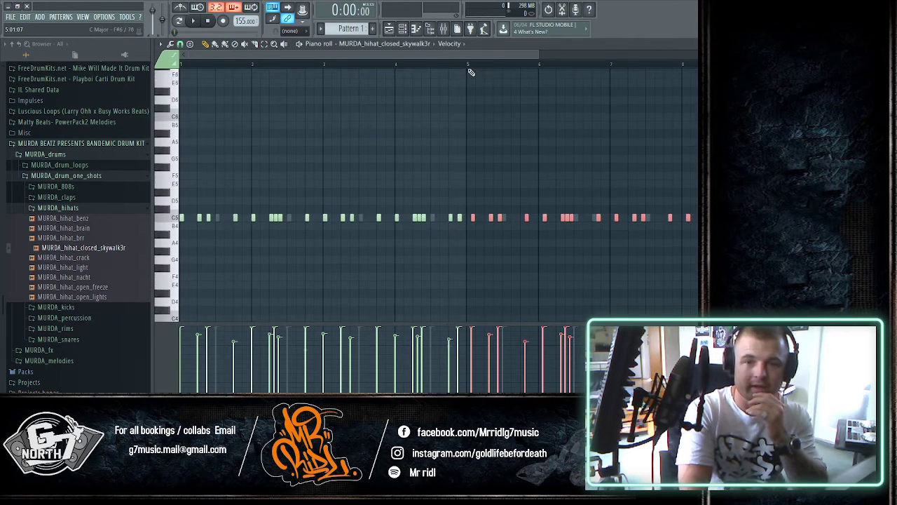
- Align the copied hi-hat notes so they start exactly on step 1 of bar 5, and play the pattern
scroll(471, 72, up, 4)
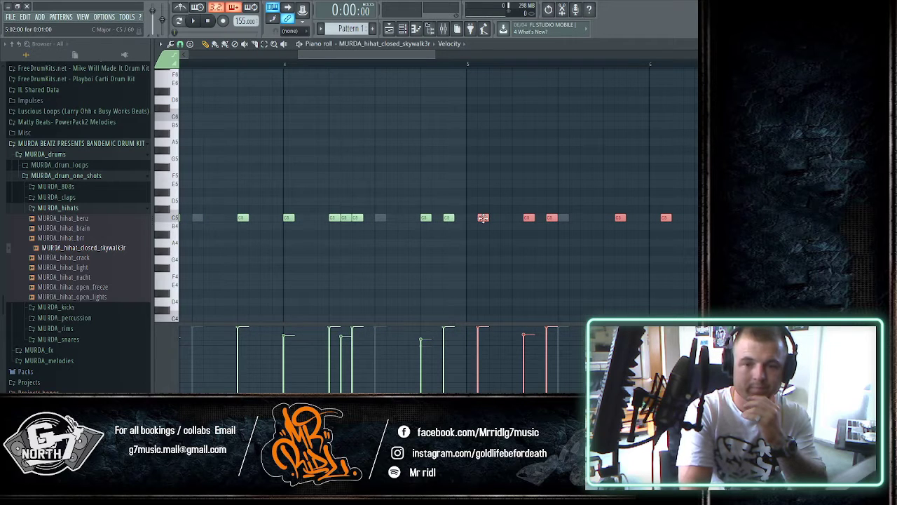
drag(483, 218, 474, 218)
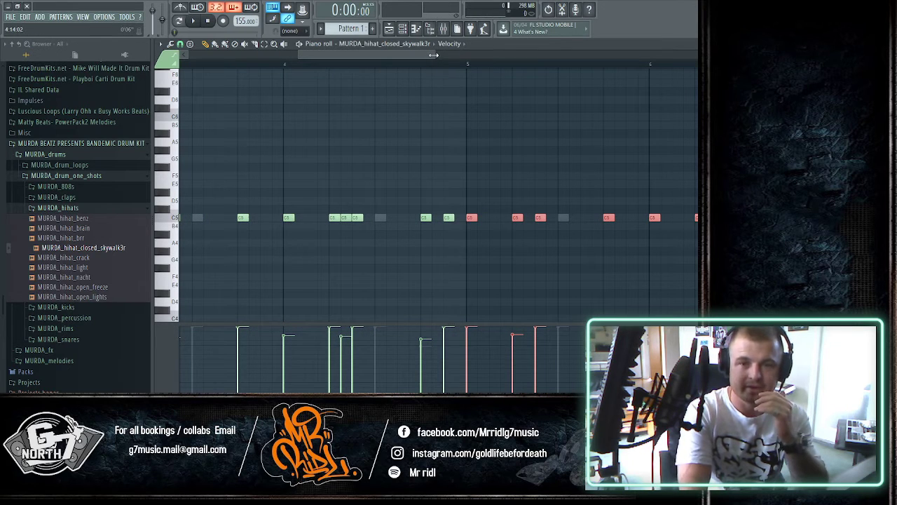
drag(431, 56, 358, 64)
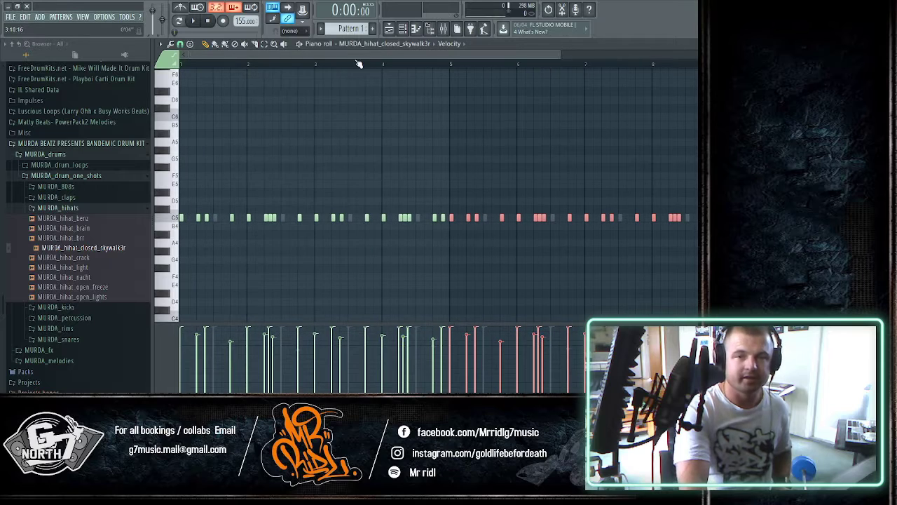
key(space)
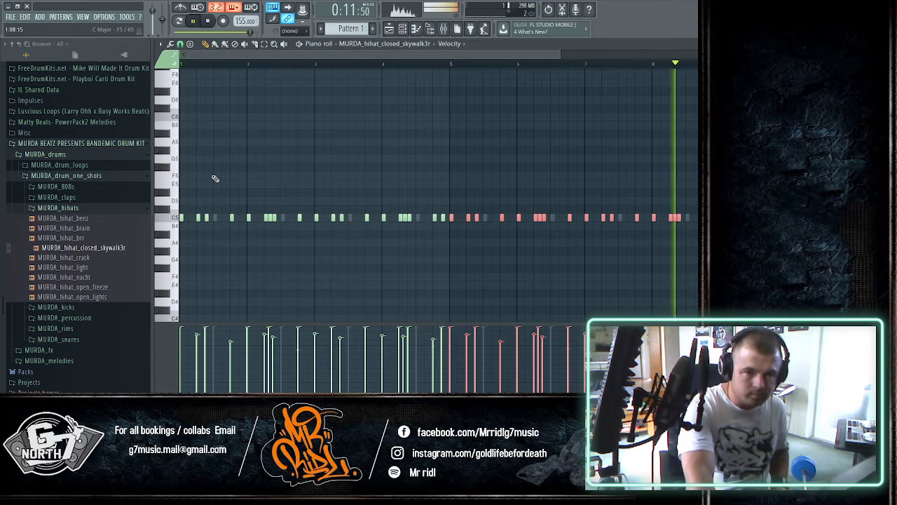
key(space)
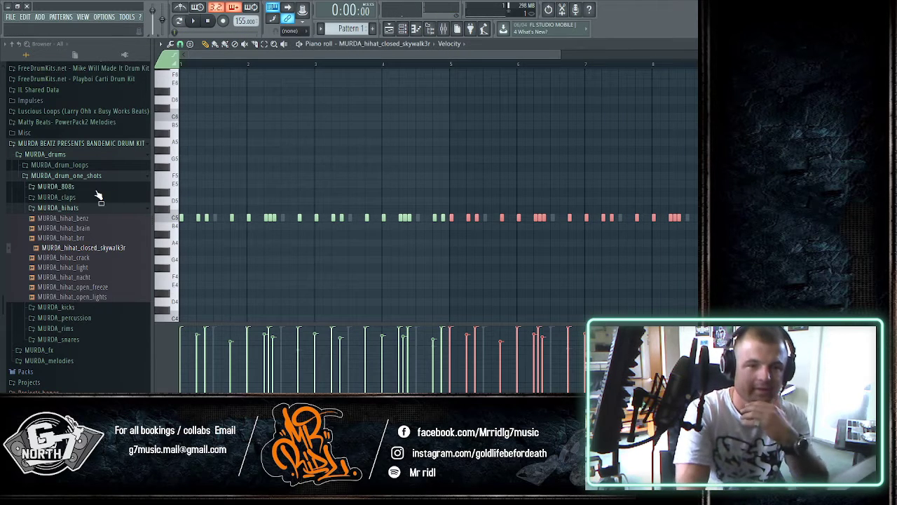
- Audition the samples in the MURDA_kicks folder, from MURDA_kick_bank to MURDA_kick_vvs, against the playing pattern
click(70, 308)
click(82, 310)
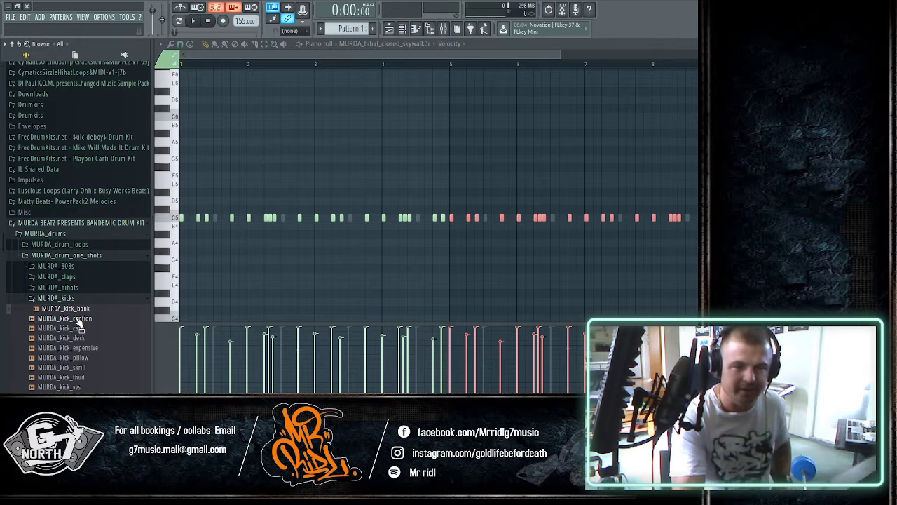
key(space)
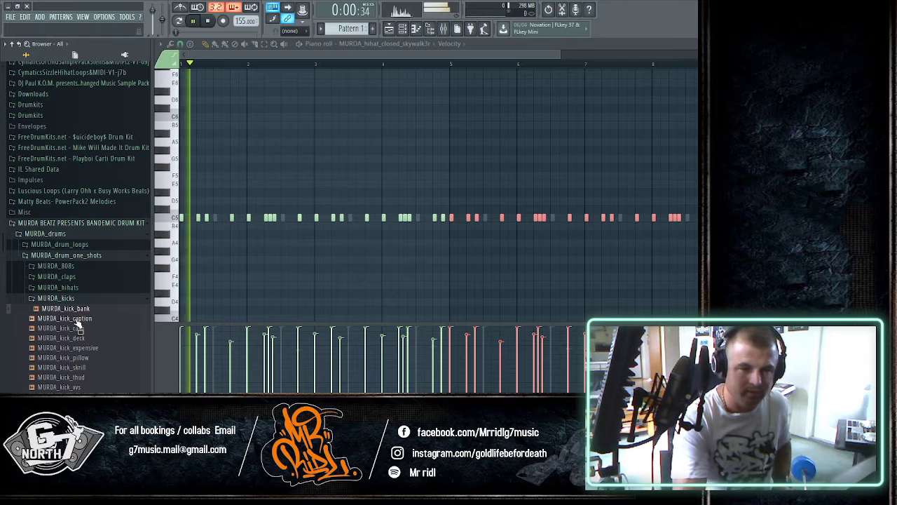
click(77, 320)
click(74, 329)
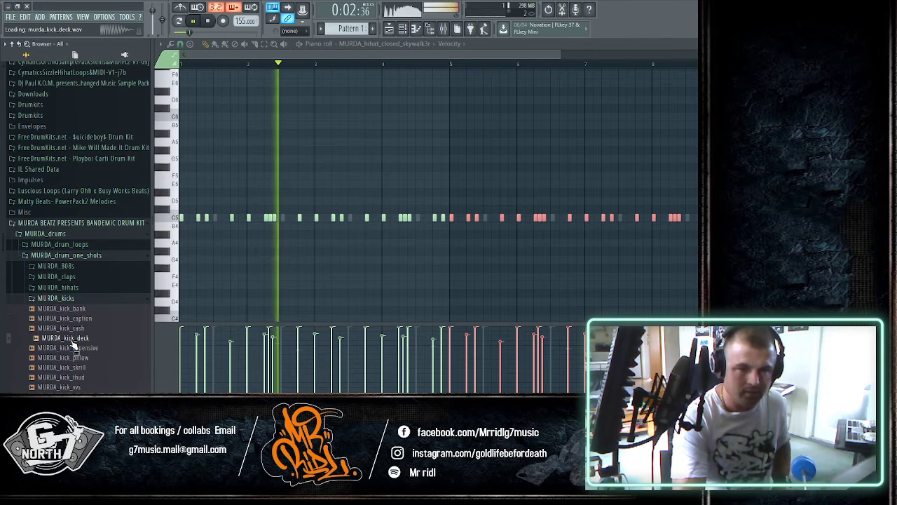
click(72, 348)
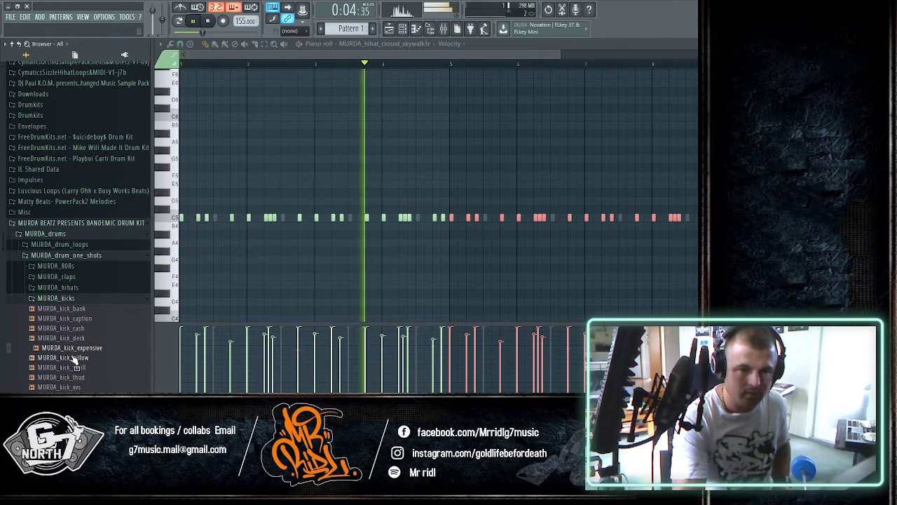
click(70, 367)
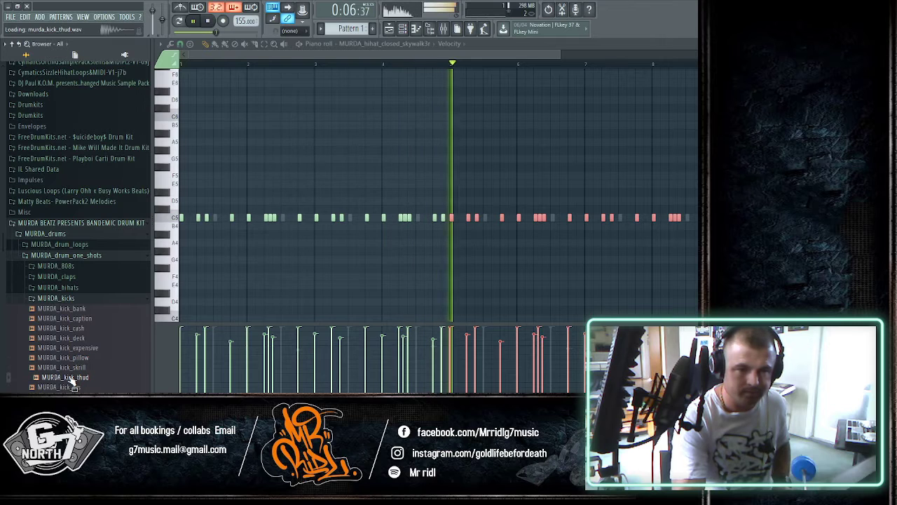
click(73, 386)
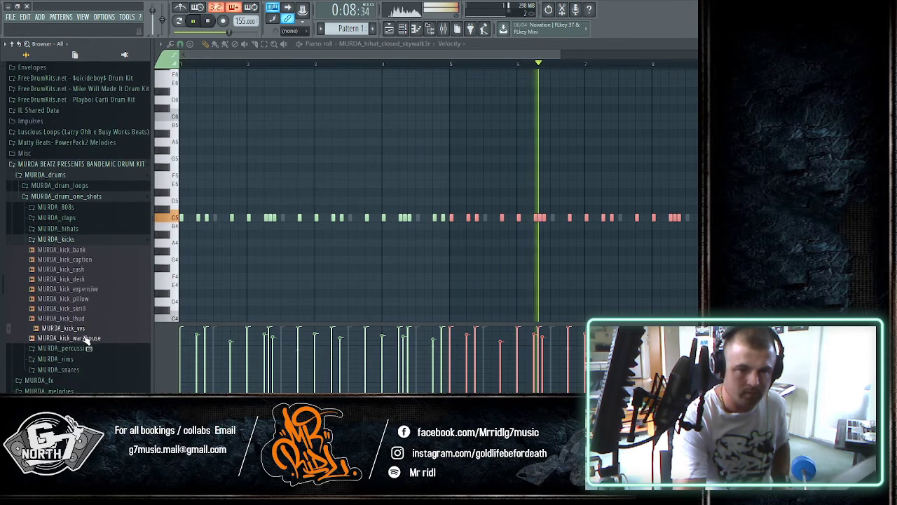
key(space)
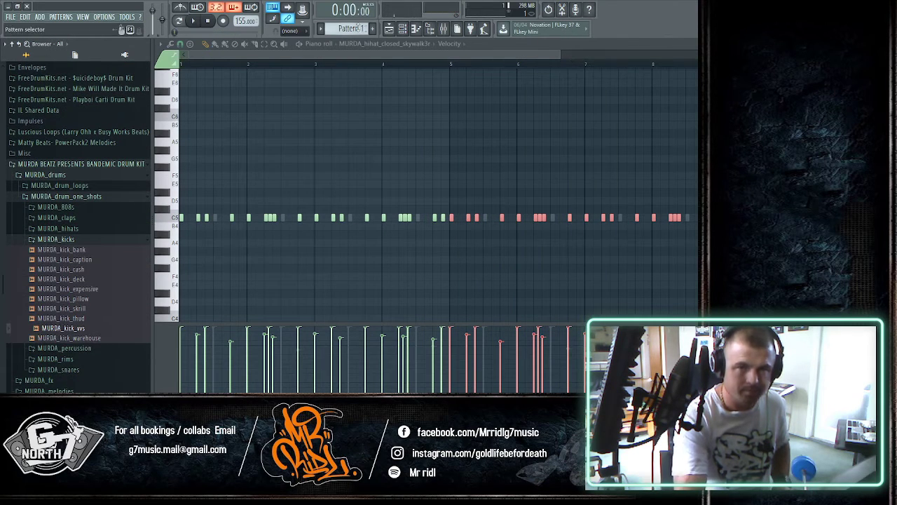
- Add MURDA_kick_vvs as a new channel and route it to mixer track 9
key(F6)
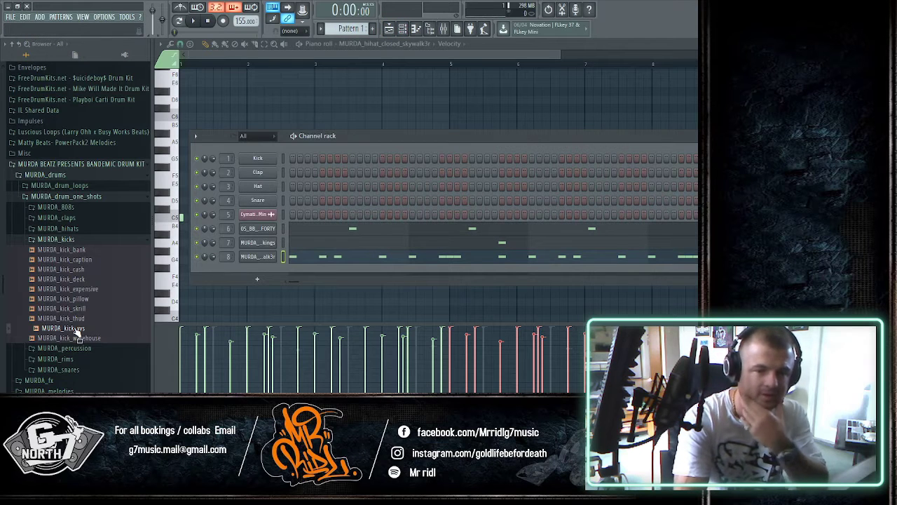
drag(79, 331, 249, 281)
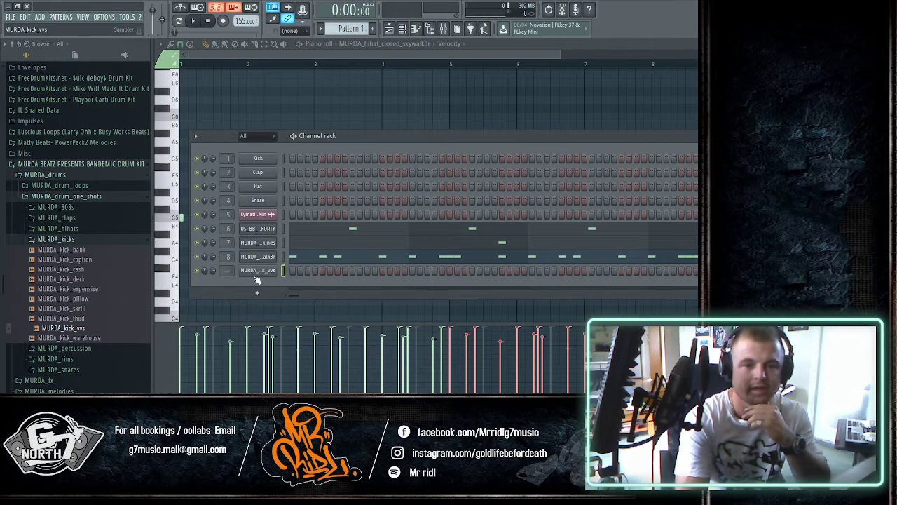
click(258, 270)
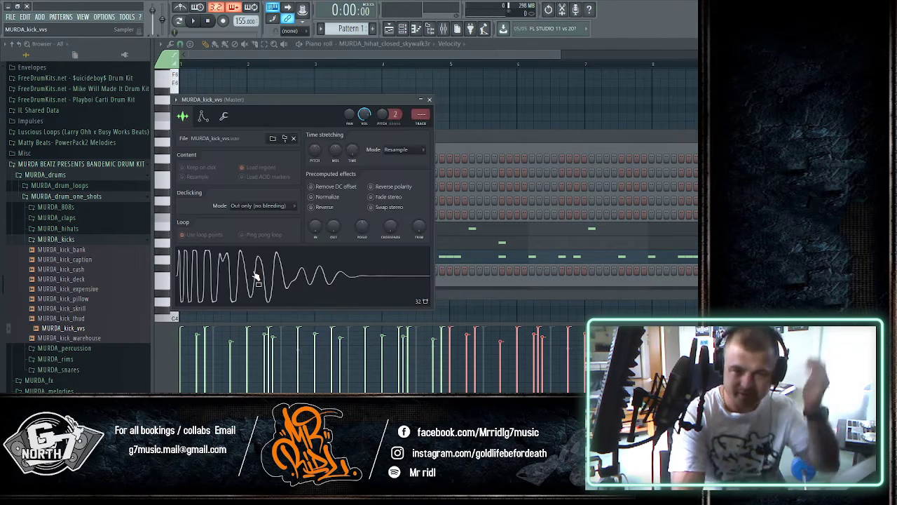
click(422, 124)
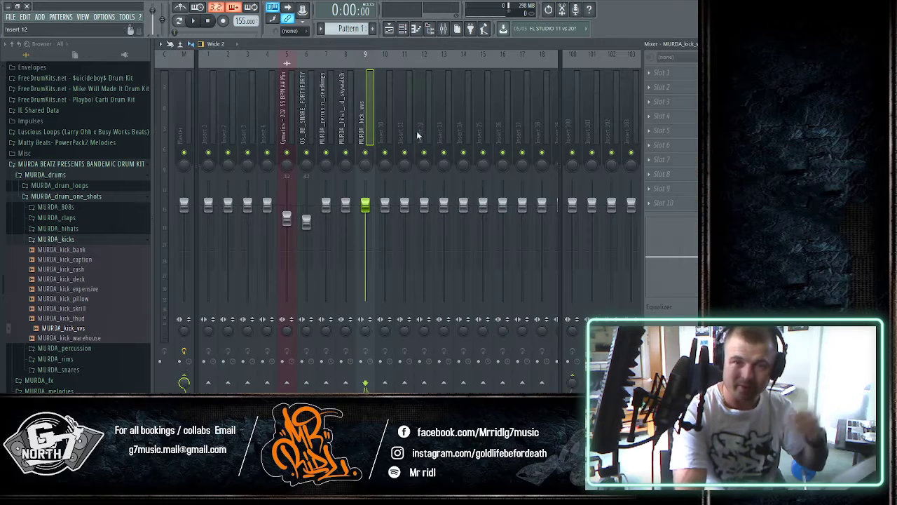
- Place a C5 note on step 1 of bar 1 in the MURDA_kick_vvs piano roll and play the pattern
click(389, 29)
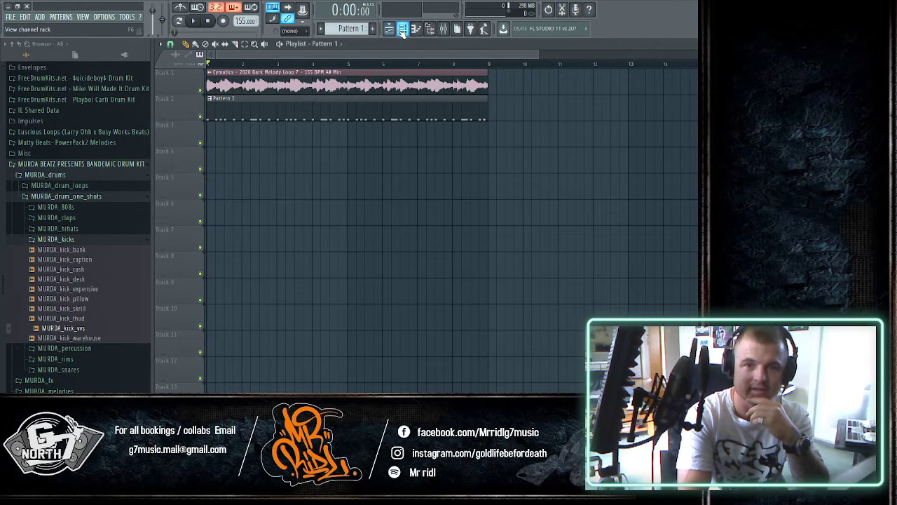
click(403, 29)
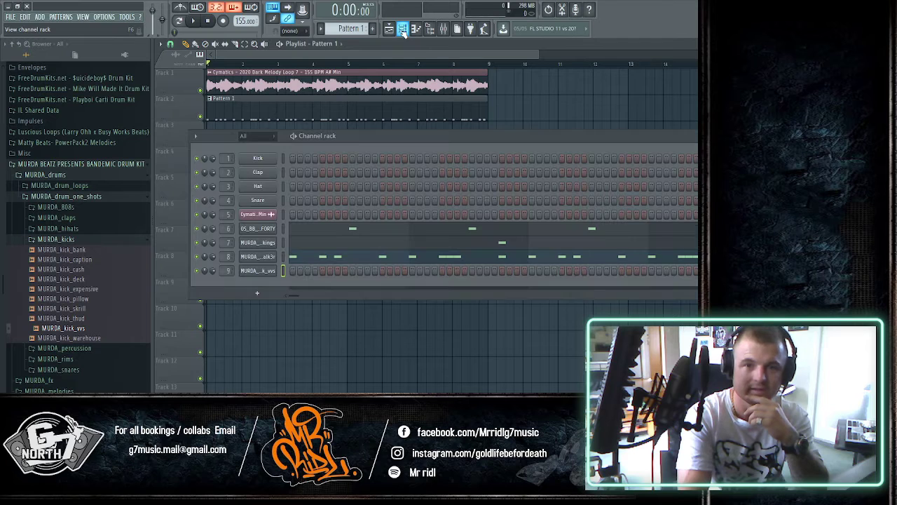
right_click(267, 279)
click(298, 271)
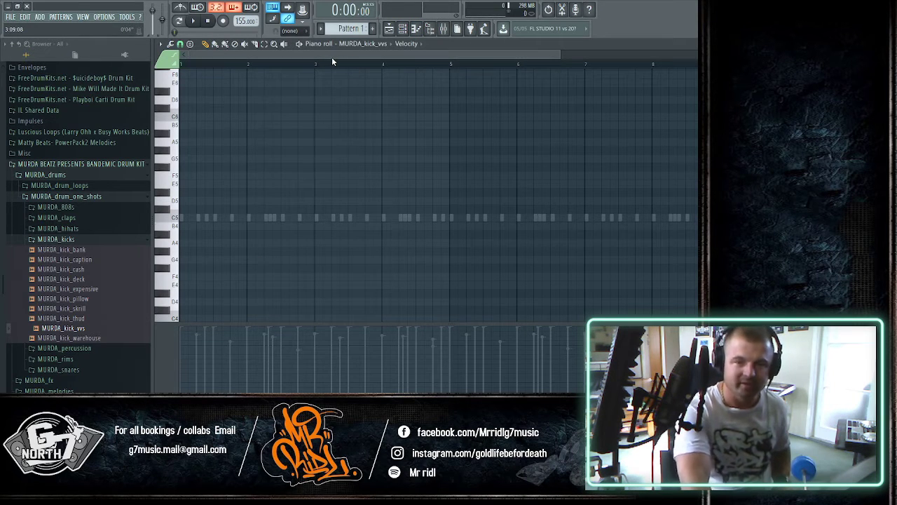
click(183, 218)
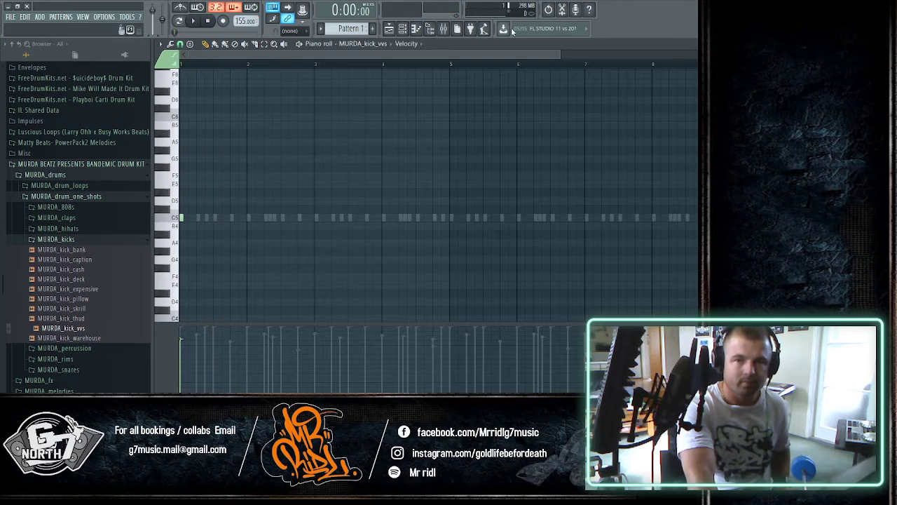
drag(553, 59, 288, 56)
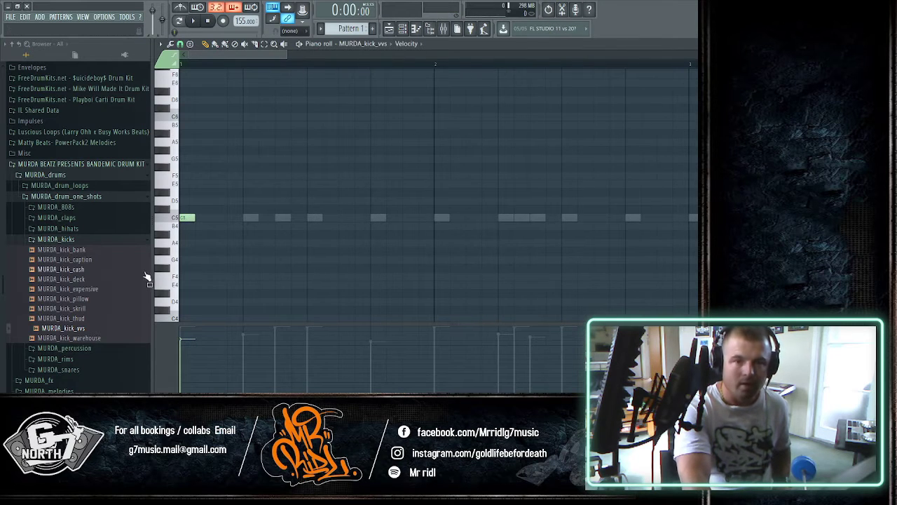
key(space)
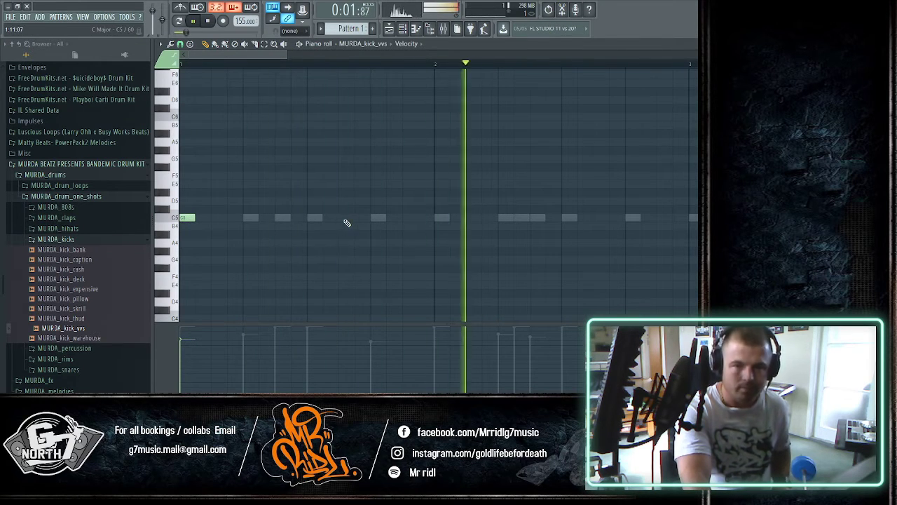
key(space)
- Add C5 kick notes on step 13 of bar 1 and step 1 of bar 2, and raise the kick velocities to maximum
click(377, 220)
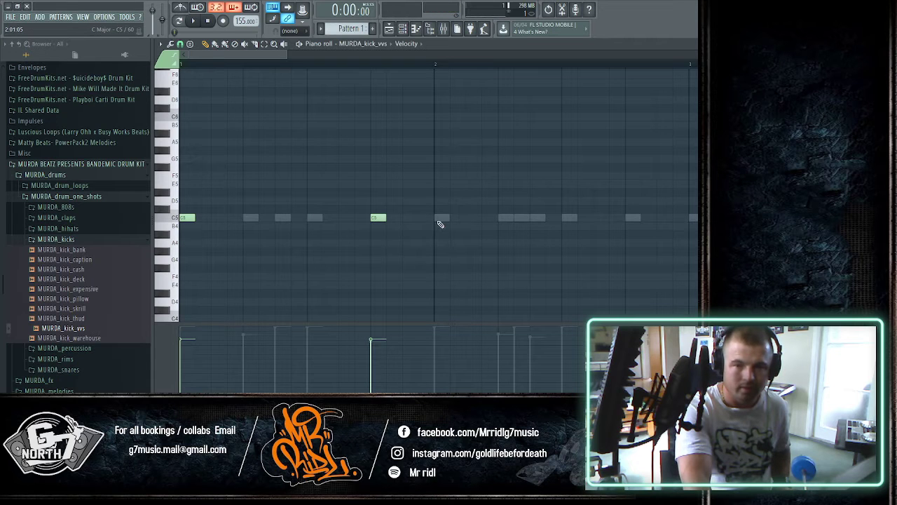
click(437, 218)
key(space)
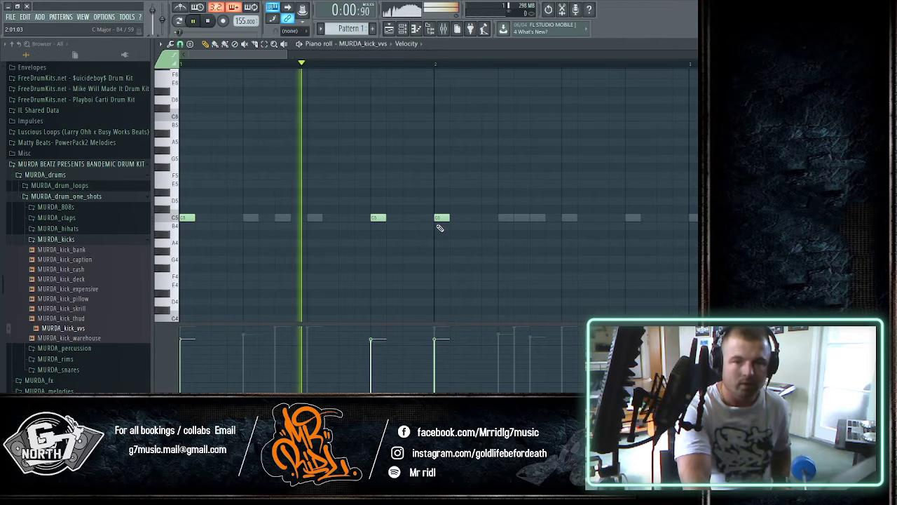
key(space)
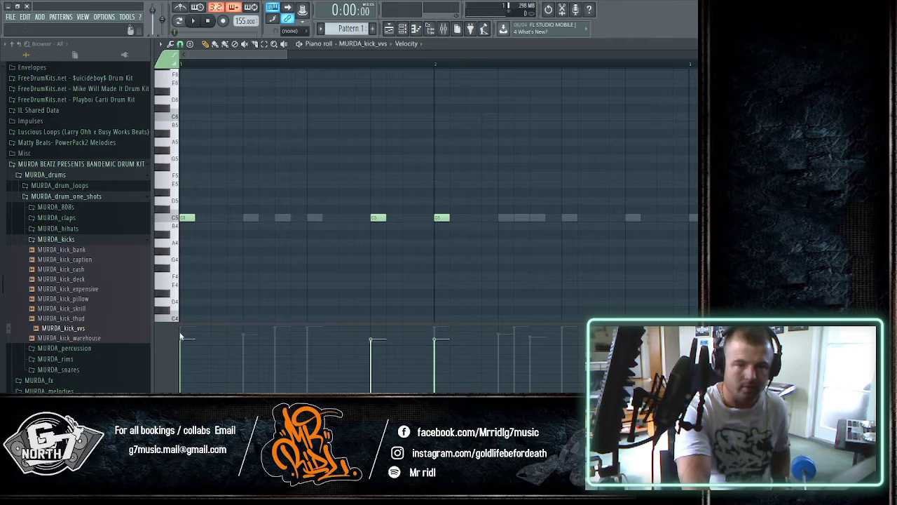
key(space)
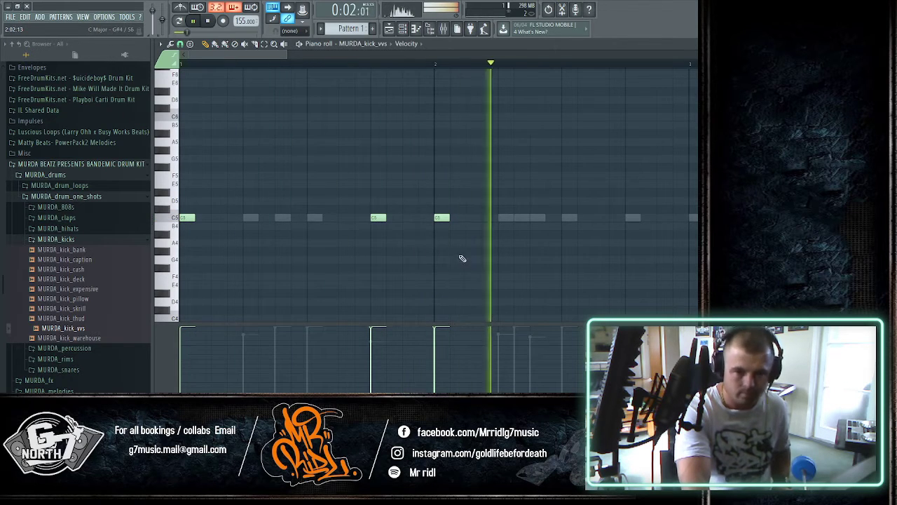
key(space)
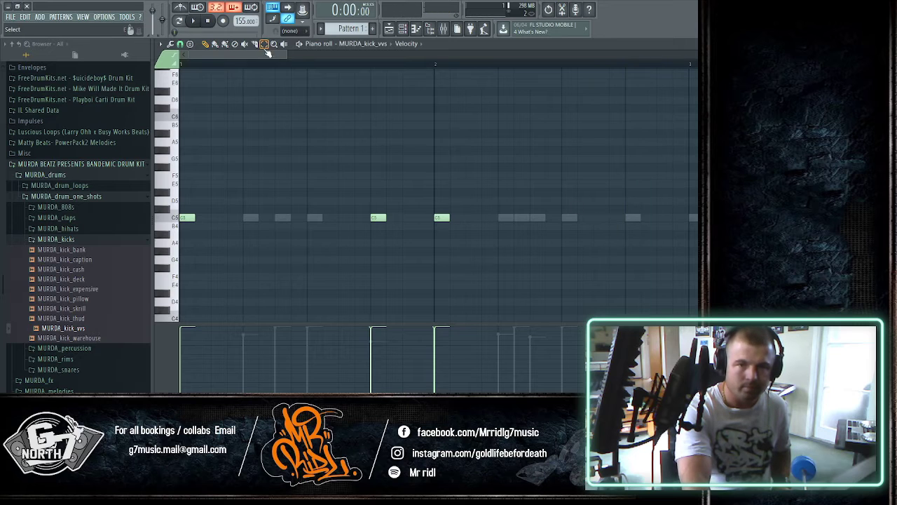
- Add C5 kick notes on steps 1 and 7 of bar 3, listening to the pattern before and after
key(space)
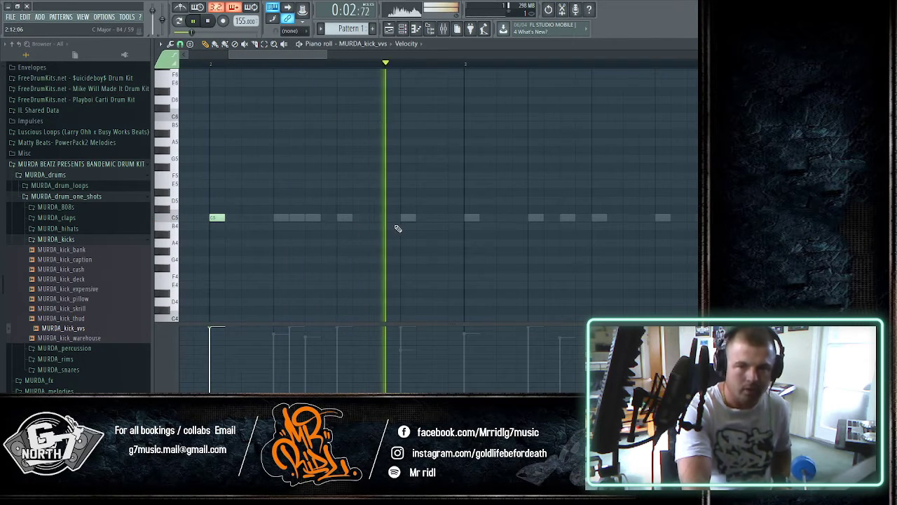
key(space)
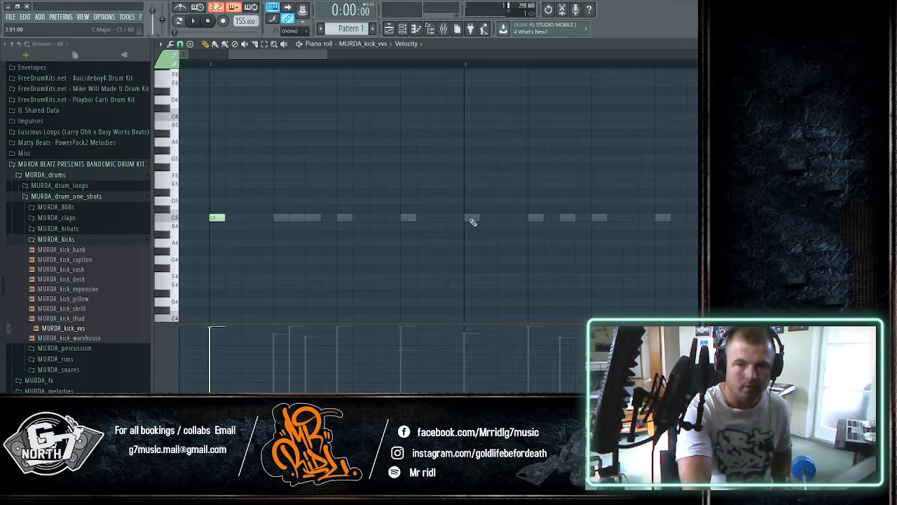
click(472, 218)
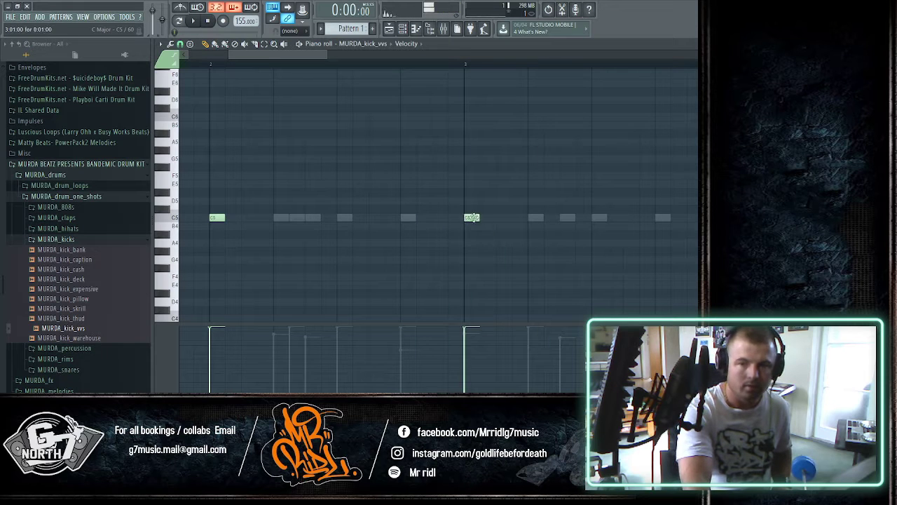
click(568, 219)
key(space)
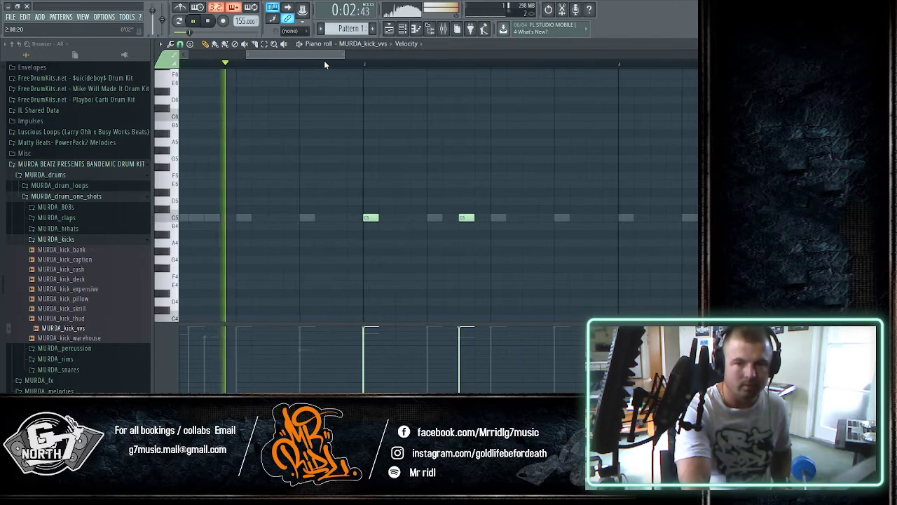
- Play the pattern, and add C5 kick notes on step 13 of bar 3 and steps 1 and 3 of bar 4
key(space)
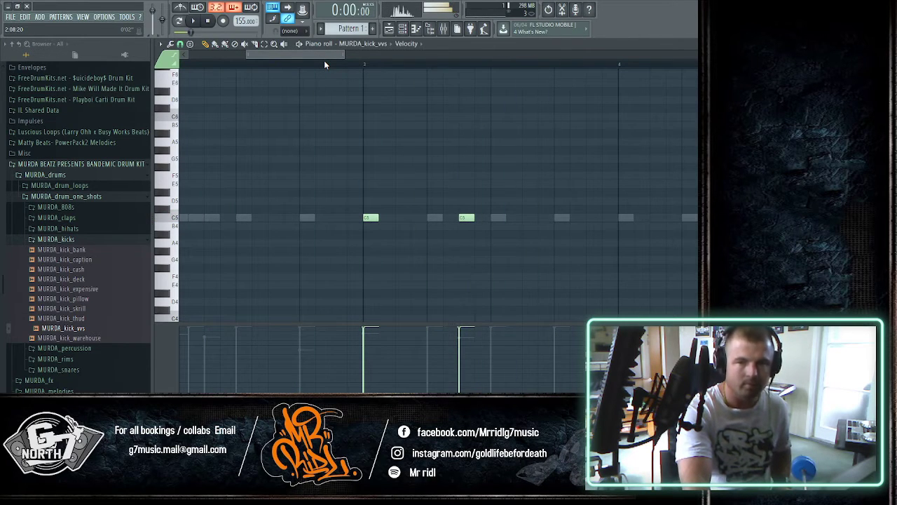
key(space)
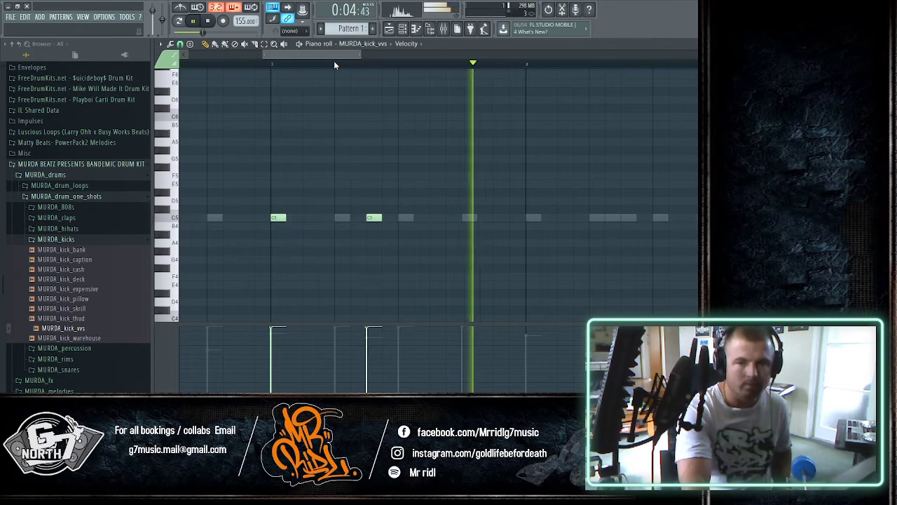
key(space)
click(466, 217)
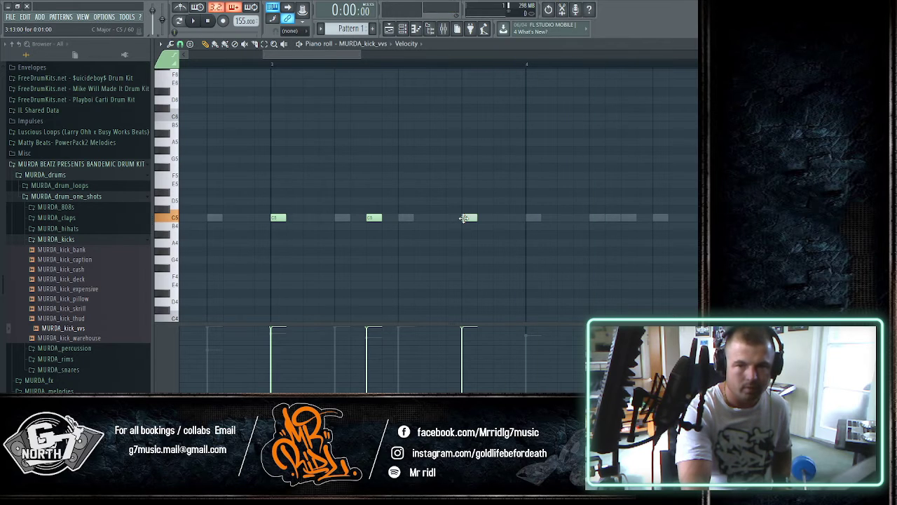
click(533, 217)
click(565, 217)
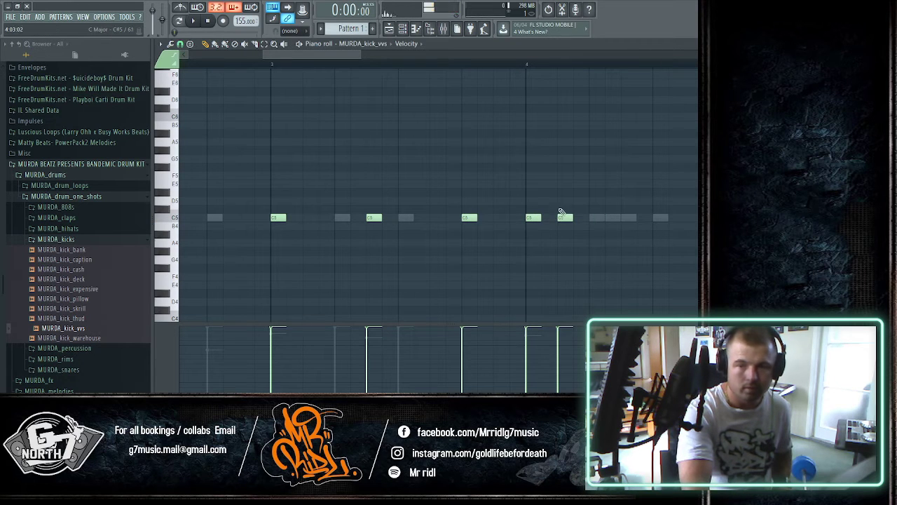
- Move the kick note on step 3 of bar 4 to step 7 and play the pattern to check it
key(space)
drag(298, 55, 330, 60)
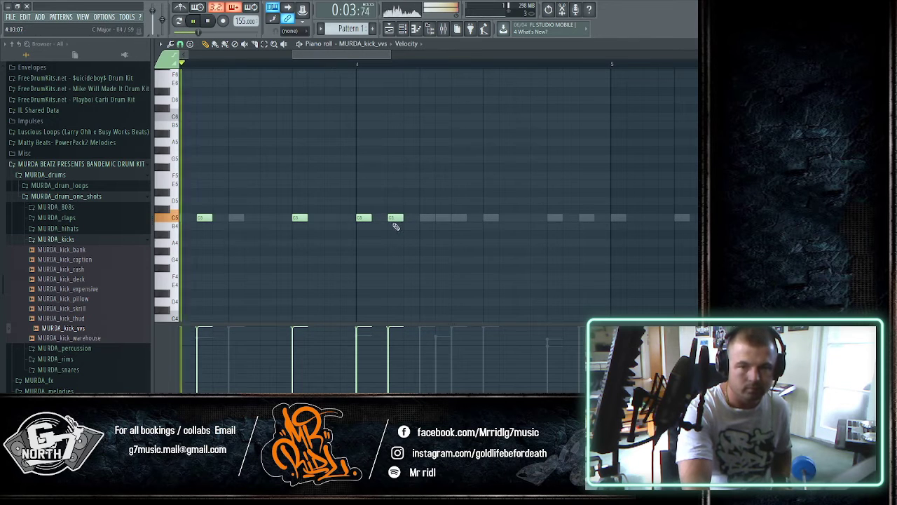
drag(394, 219, 457, 216)
key(space)
key(space)
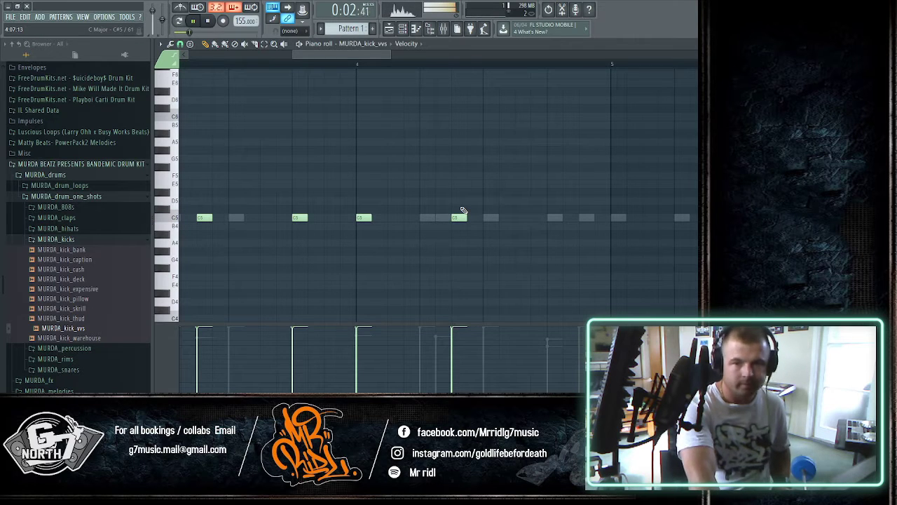
- Add C5 kick notes on steps 13 and 15 of bar 4
click(555, 218)
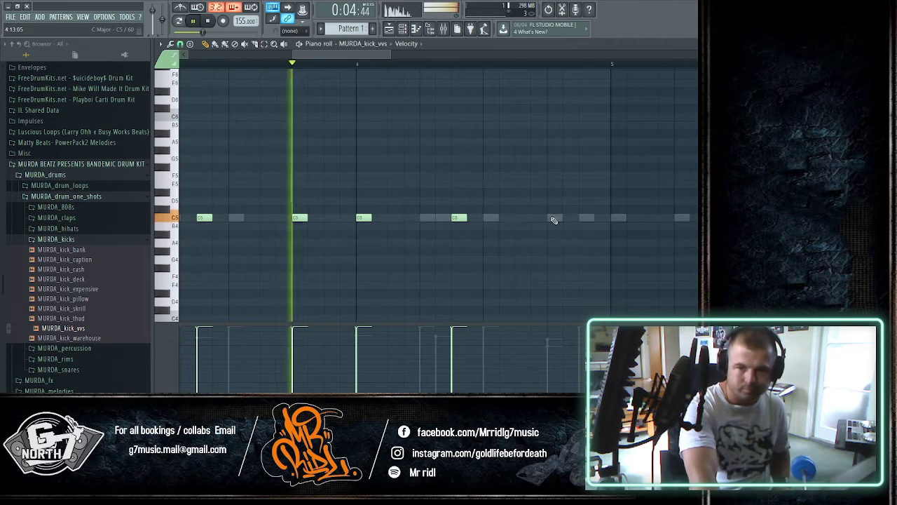
key(space)
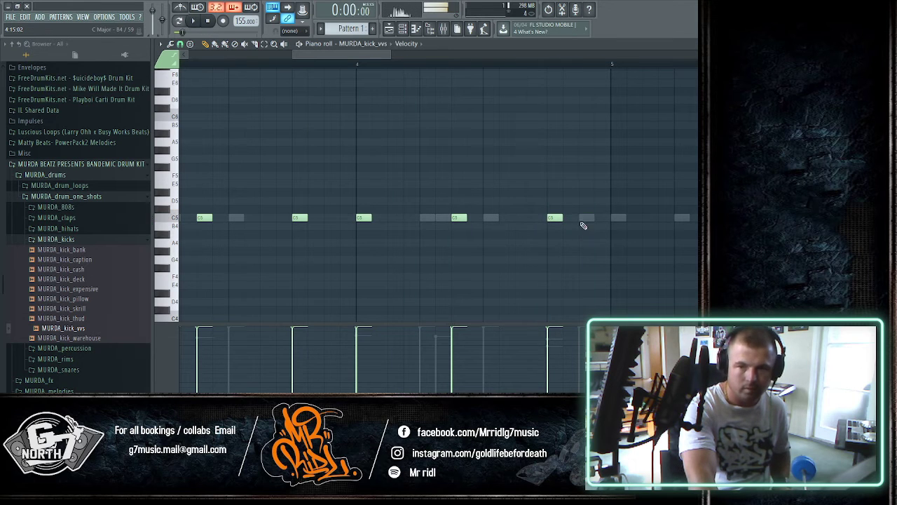
click(586, 218)
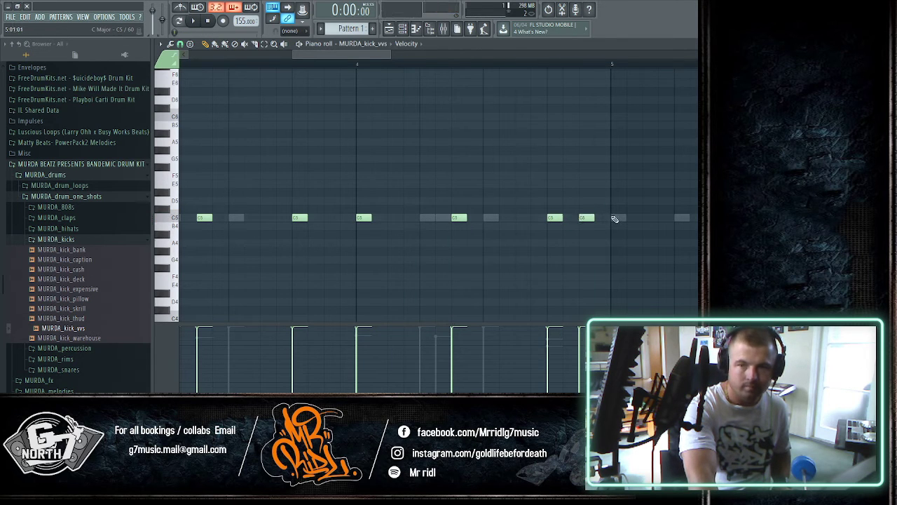
- Duplicate all the kick notes of bars 1 to 4 and place the copy at the start of bar 5
drag(372, 62, 552, 54)
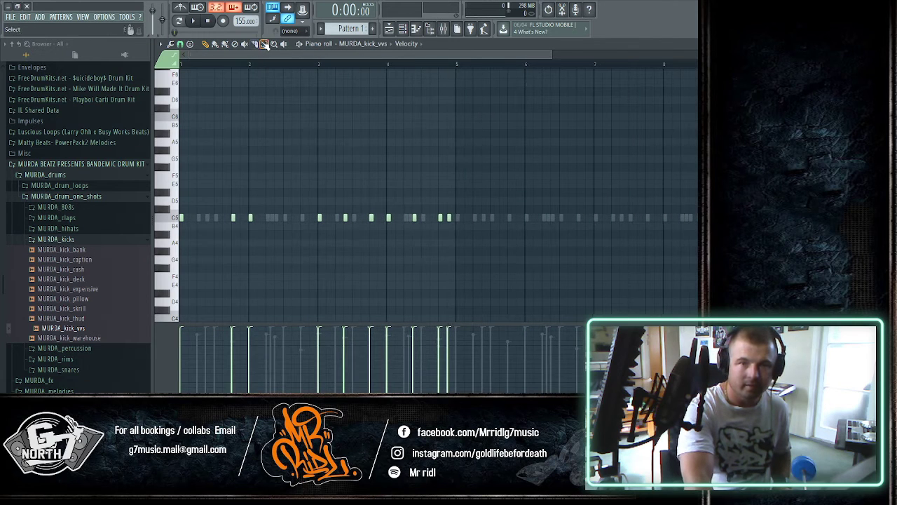
drag(541, 182, 178, 273)
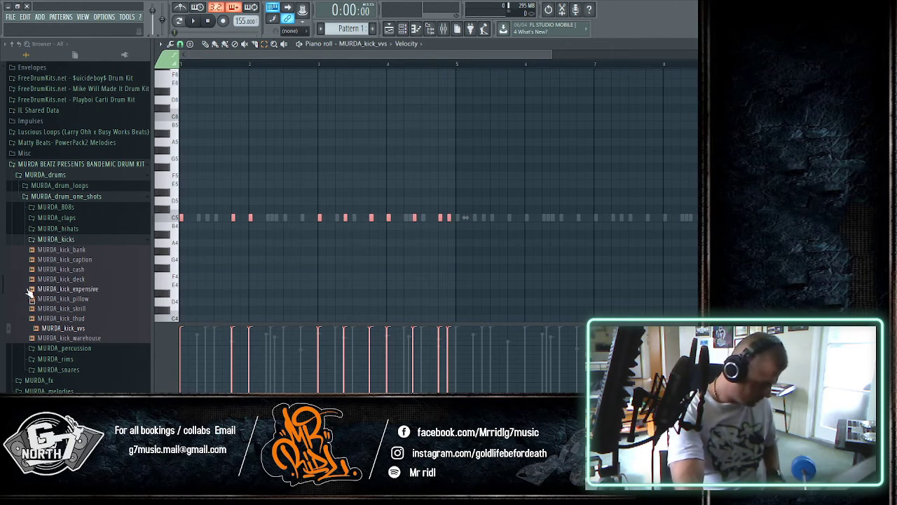
key(ctrl+b)
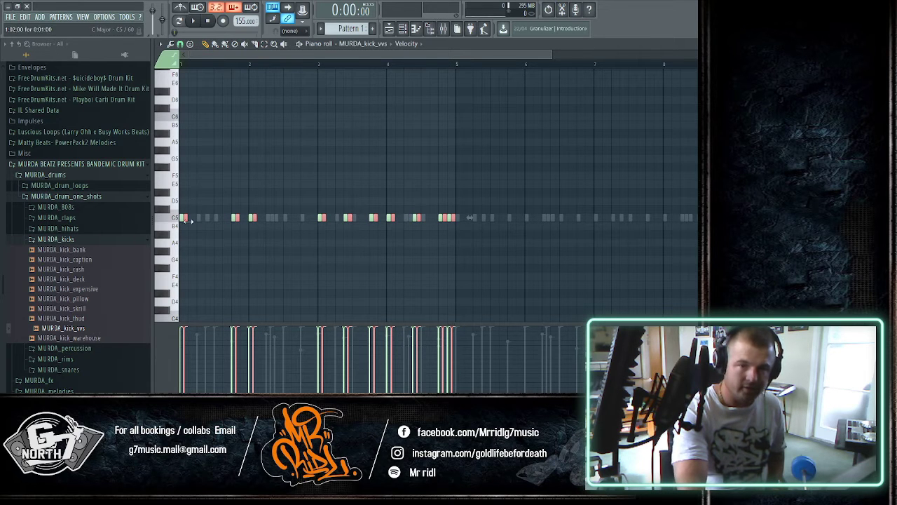
drag(183, 217, 448, 217)
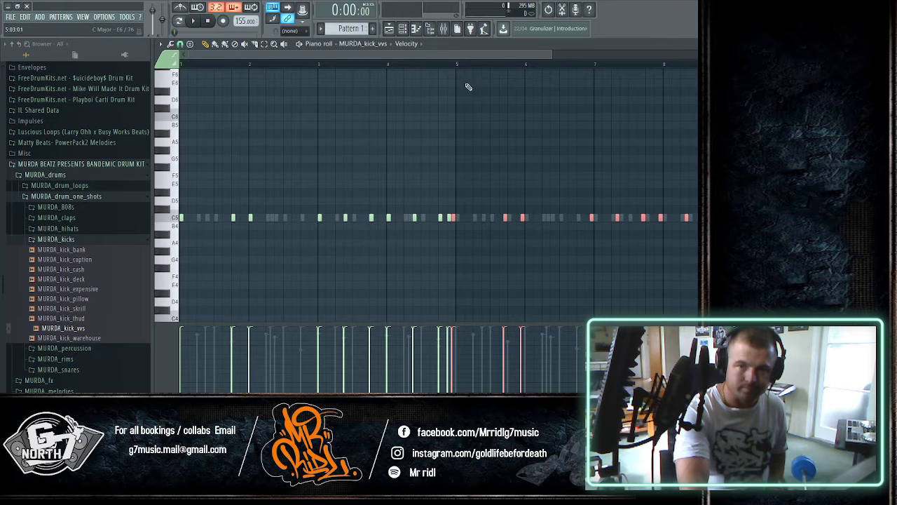
drag(465, 64, 455, 217)
- Play the eight-bar kick pattern from the start and stop playback
drag(385, 50, 217, 55)
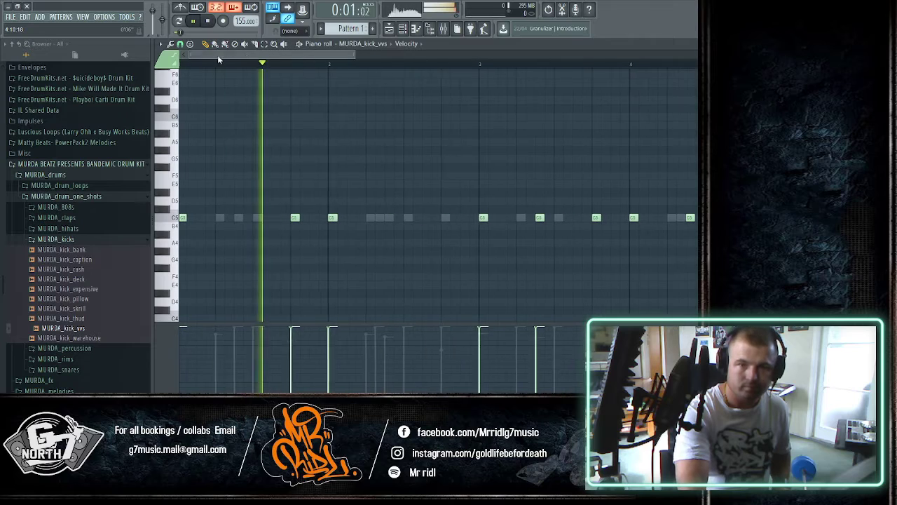
drag(354, 55, 635, 86)
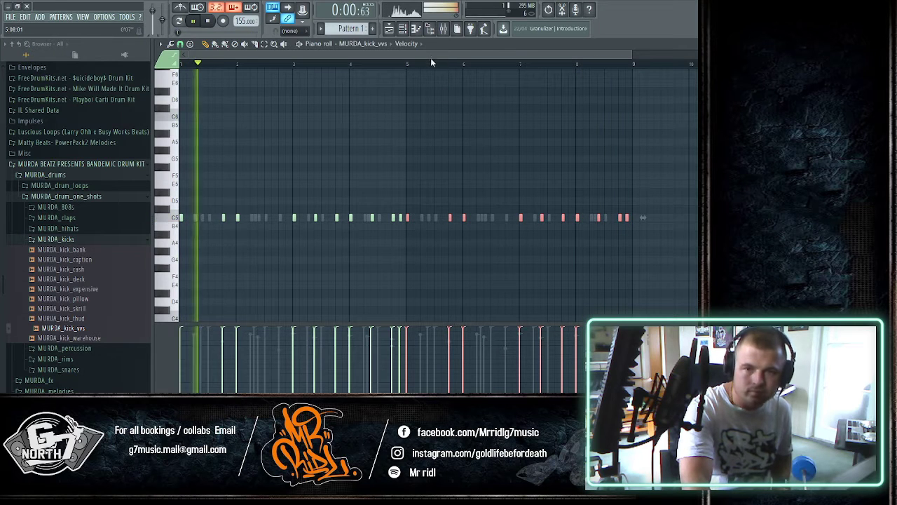
key(space)
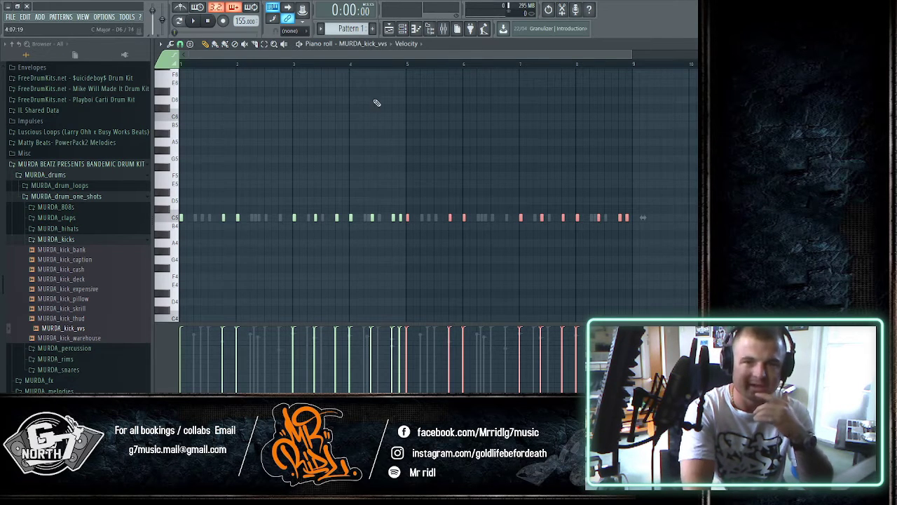
- Review the channel rack, the playlist arrangement and the selected kick notes of bars 1 to 4
click(404, 30)
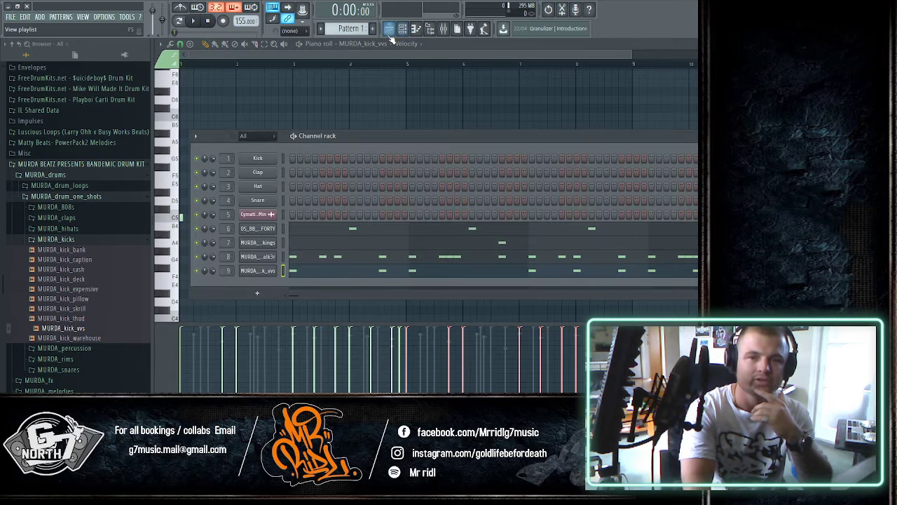
click(389, 31)
click(403, 31)
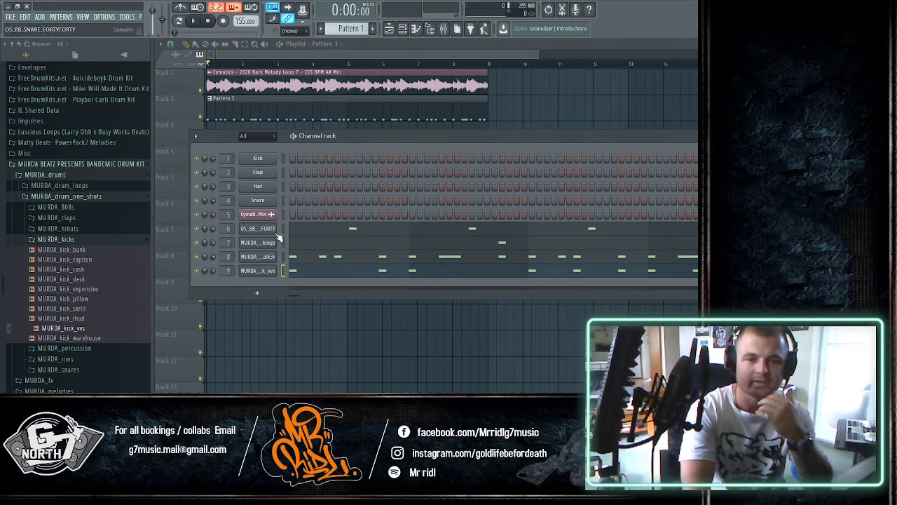
click(415, 29)
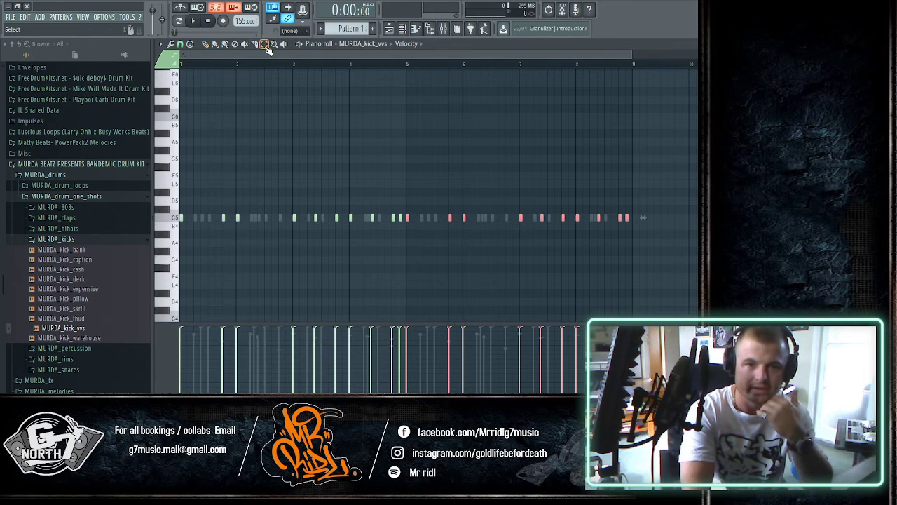
drag(401, 189, 166, 261)
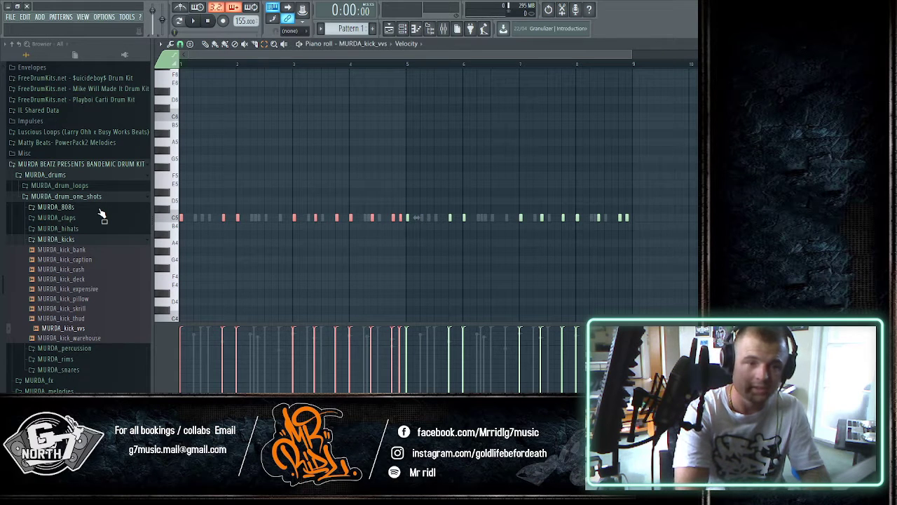
click(389, 29)
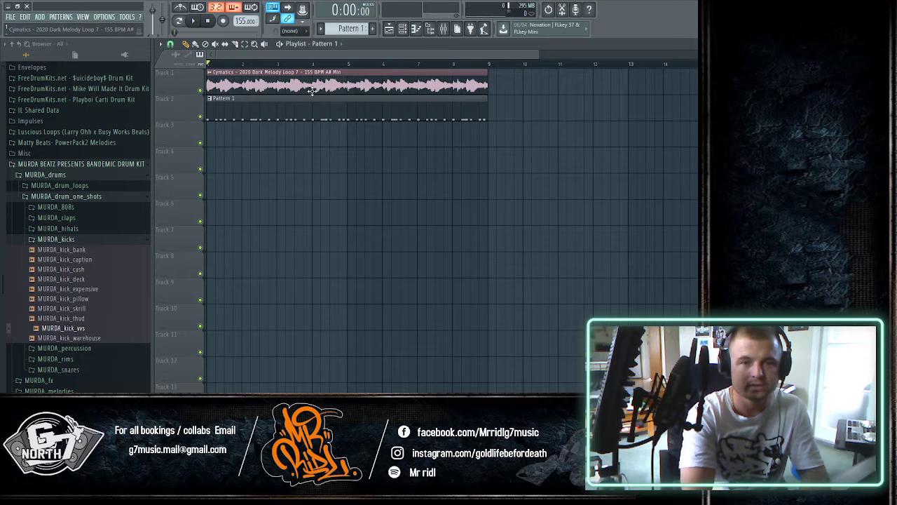
- Browse the MURDA_808s sample folder and preview the MURDA_808_cleo_C sample
click(81, 208)
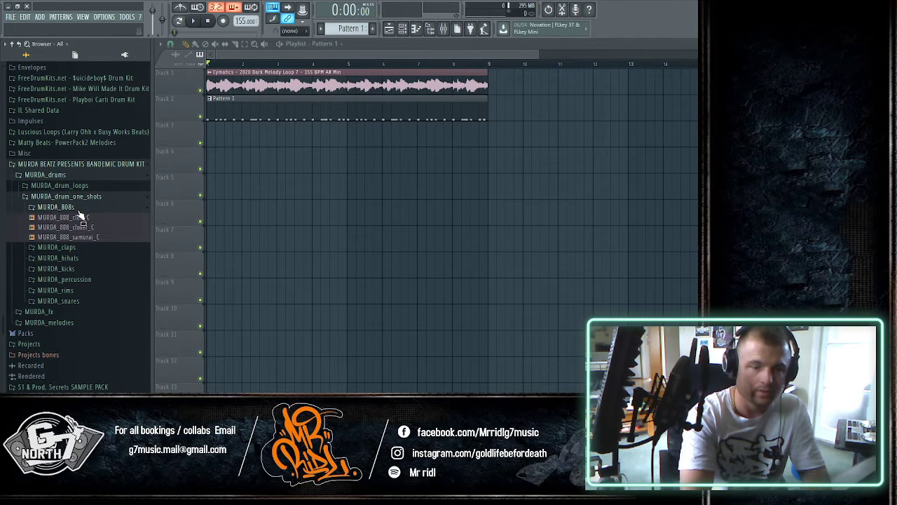
click(75, 218)
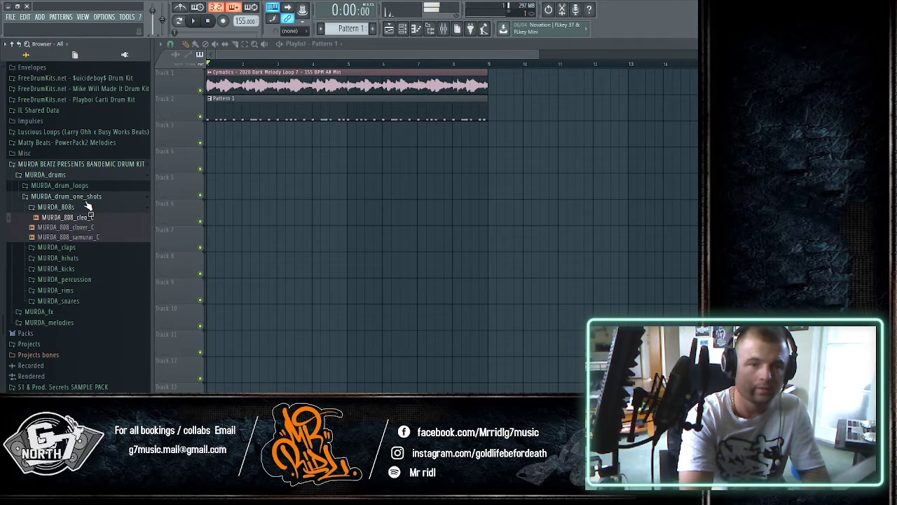
click(84, 207)
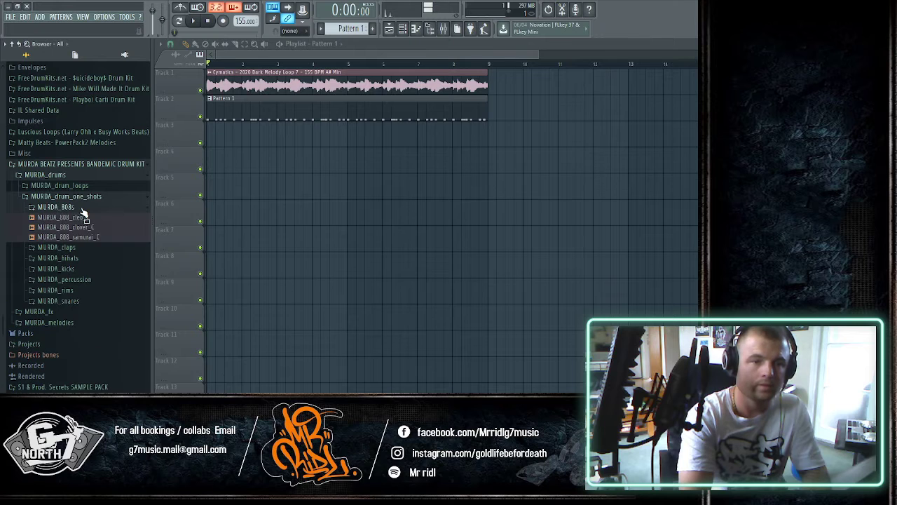
click(84, 207)
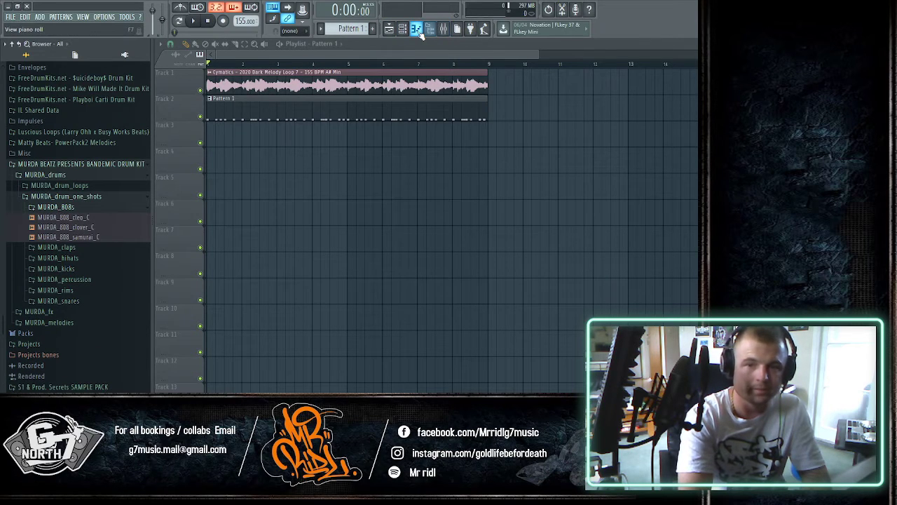
- Browse the Cymatics melody packs, opening Cymatics2022MelodyCollectionBETA-V1-u3q and its Cymatics - 2022 Melody Collection (BETA) subfolder to look through the contents
scroll(64, 148, up, 7)
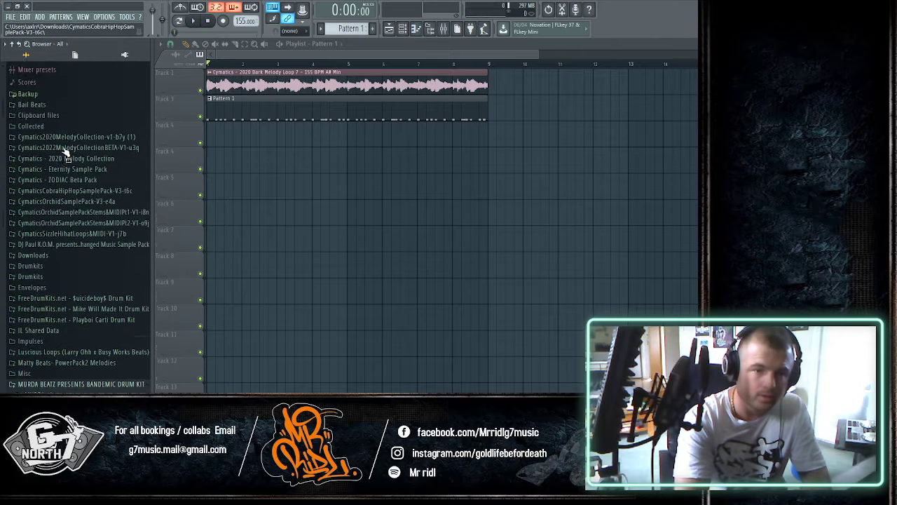
click(73, 152)
click(74, 152)
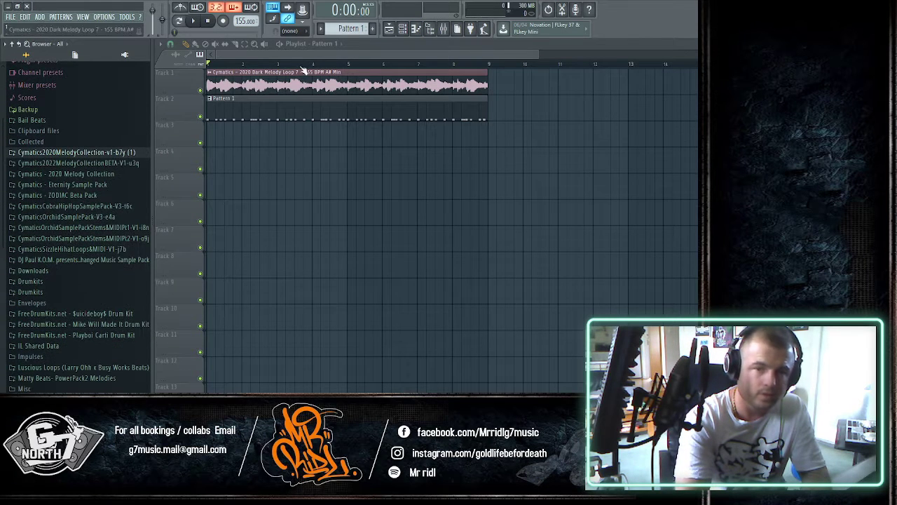
click(404, 32)
click(403, 32)
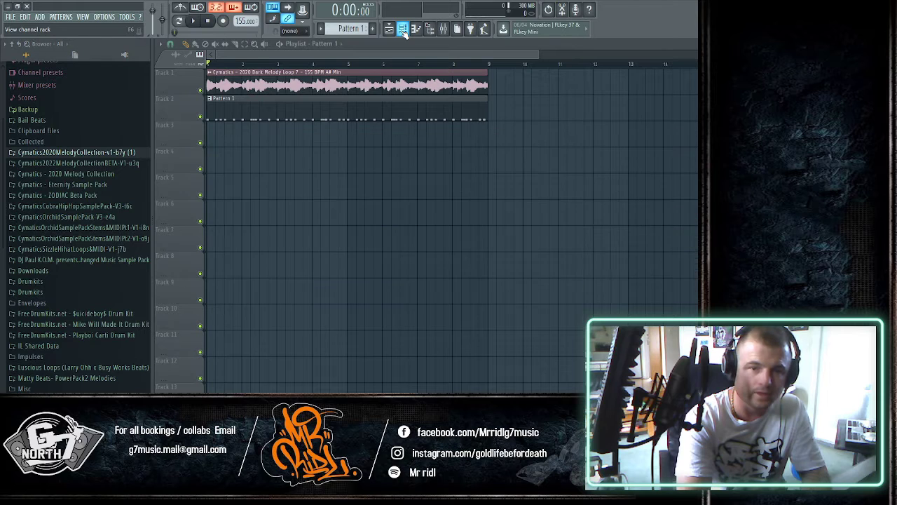
click(39, 163)
click(53, 174)
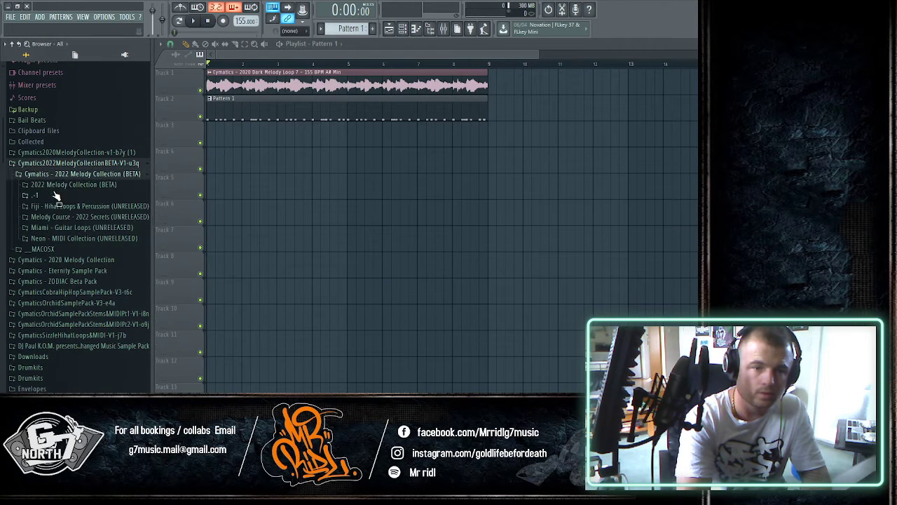
click(57, 185)
click(63, 186)
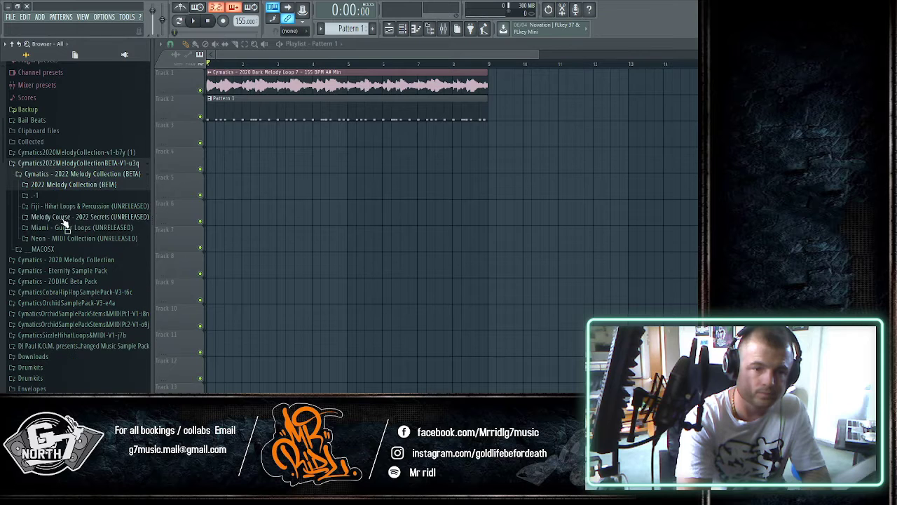
- Open the 808_Bass folder of the Bail Beats pack in the browser and show the channel rack
click(76, 164)
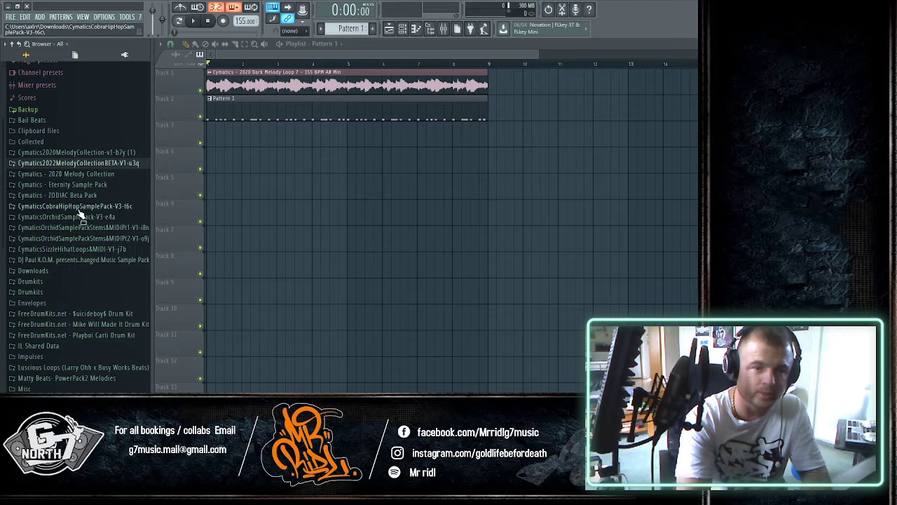
click(31, 120)
click(46, 141)
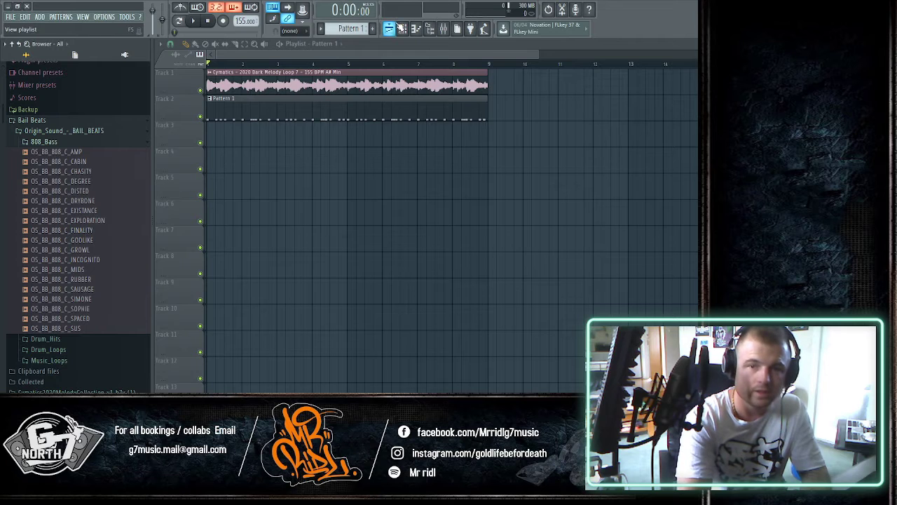
key(F6)
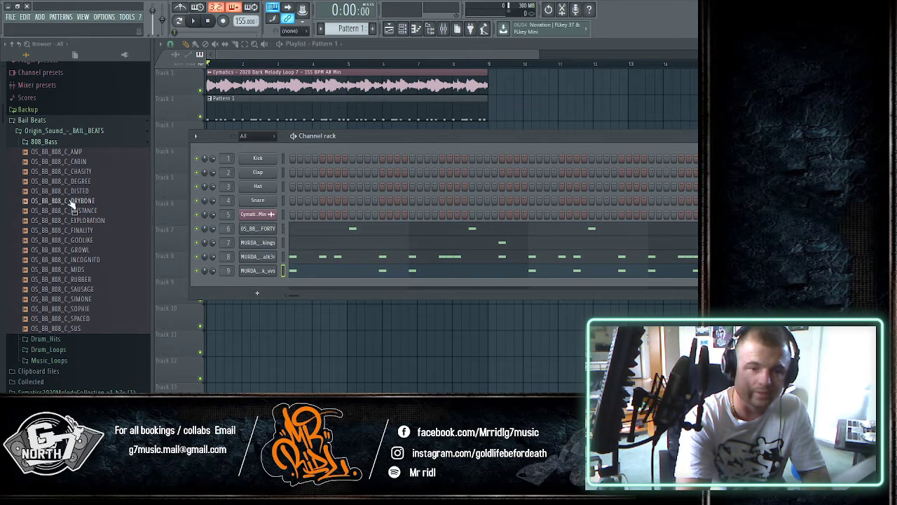
- Audition several 808 bass samples and add OS_BB_808_C_CABIN as a new channel below the kick
click(71, 202)
click(71, 193)
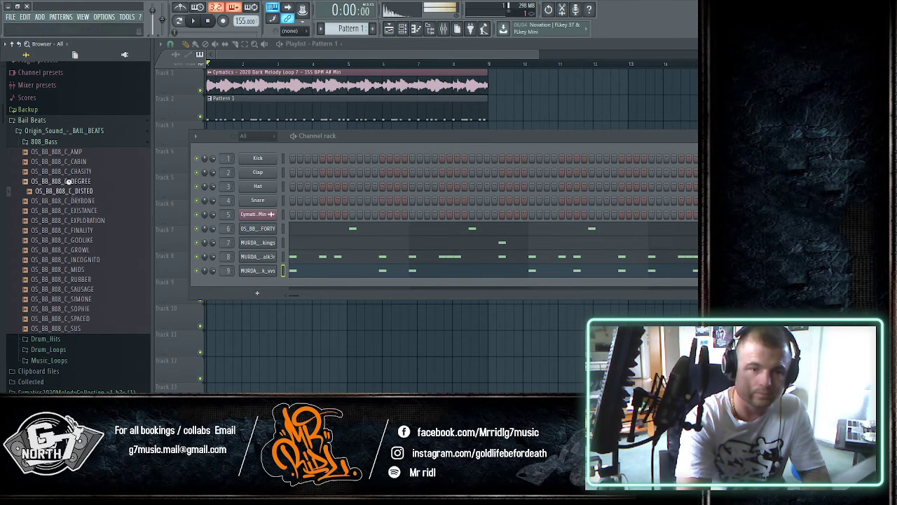
click(68, 181)
click(71, 173)
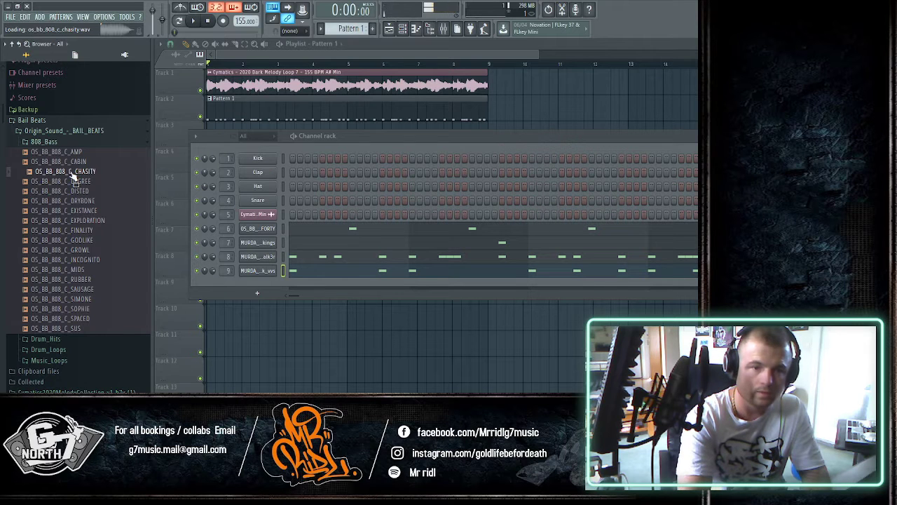
click(71, 162)
key(space)
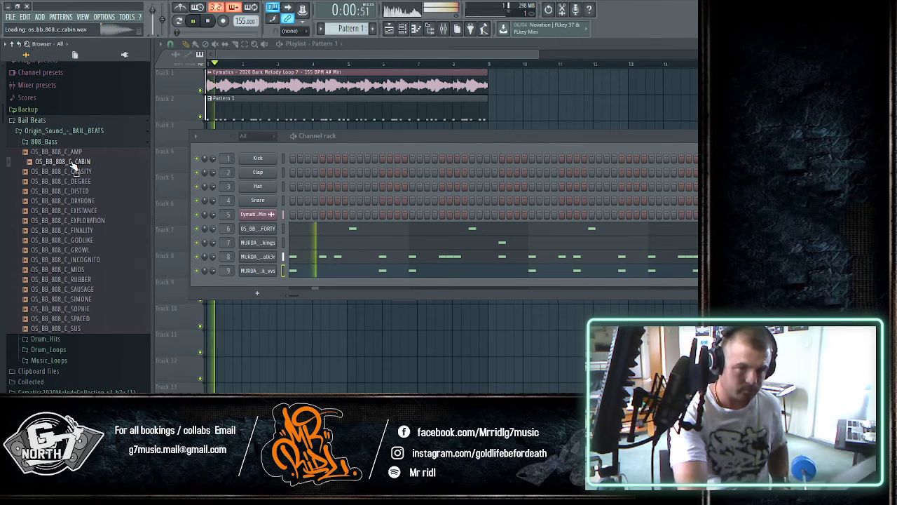
key(space)
click(75, 174)
click(74, 165)
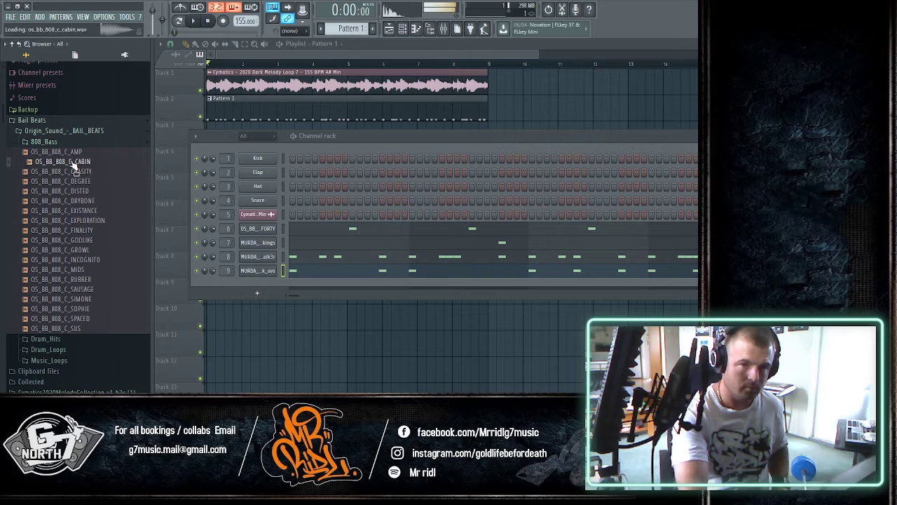
drag(73, 165, 246, 279)
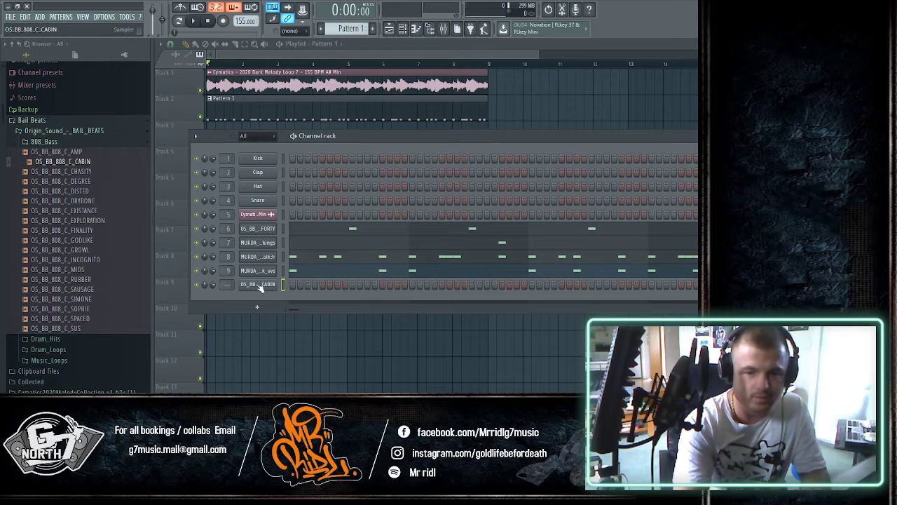
- Shape the CABIN channel's volume envelope with zero attack, full hold, and zero decay, sustain and release
click(259, 286)
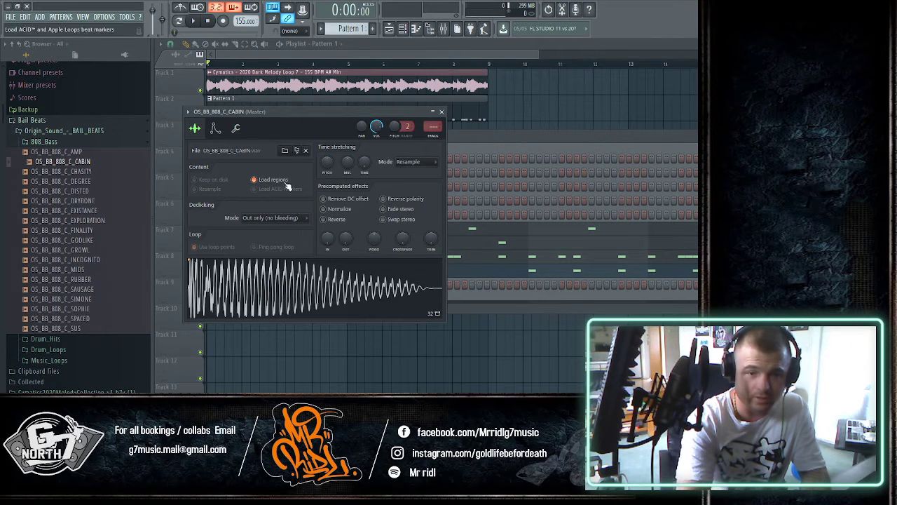
click(218, 131)
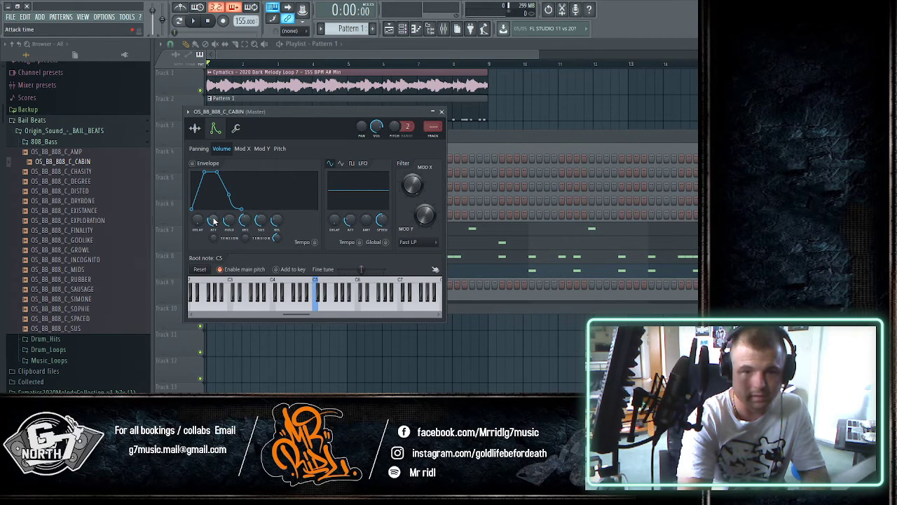
drag(213, 220, 213, 182)
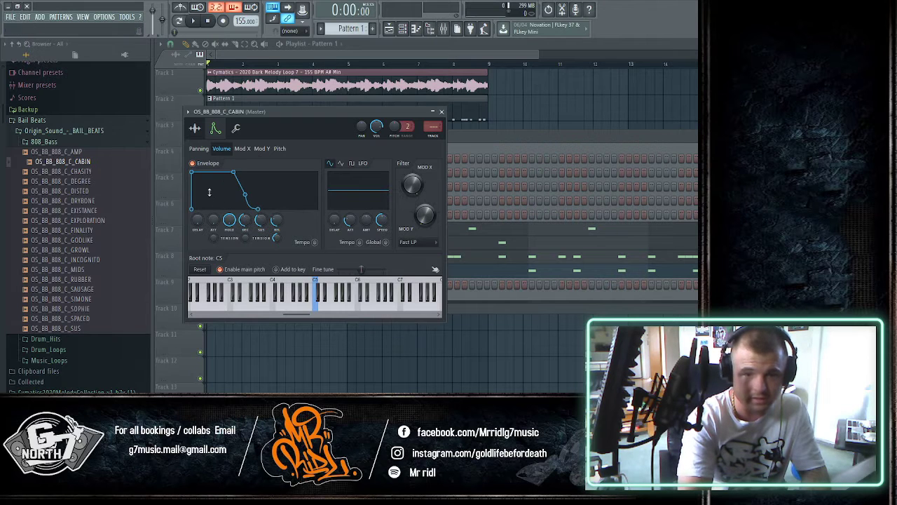
drag(245, 220, 277, 229)
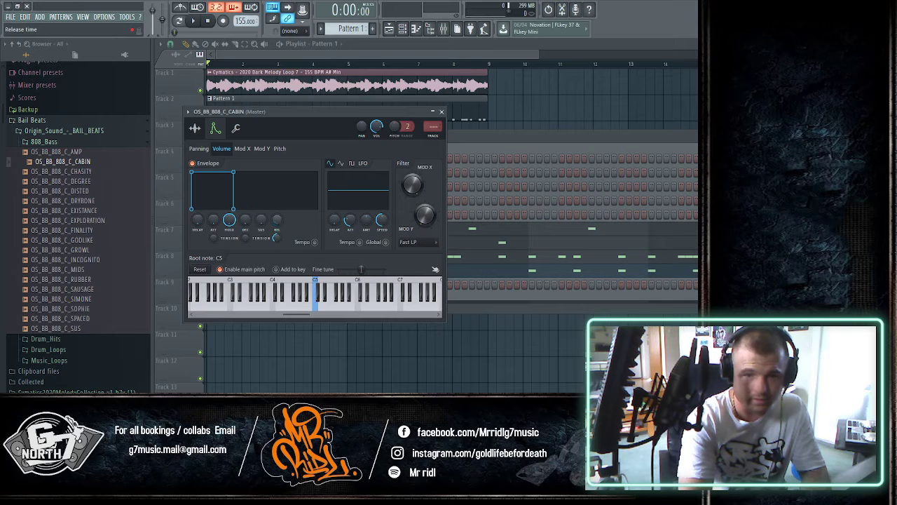
- Test the shaped CABIN 808 on a low note of its preview keyboard and close the channel settings
click(288, 308)
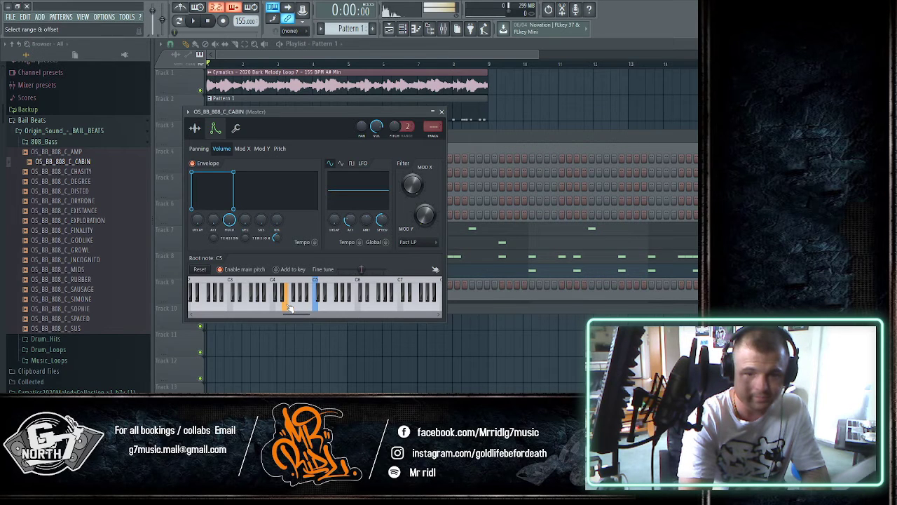
click(289, 308)
click(289, 307)
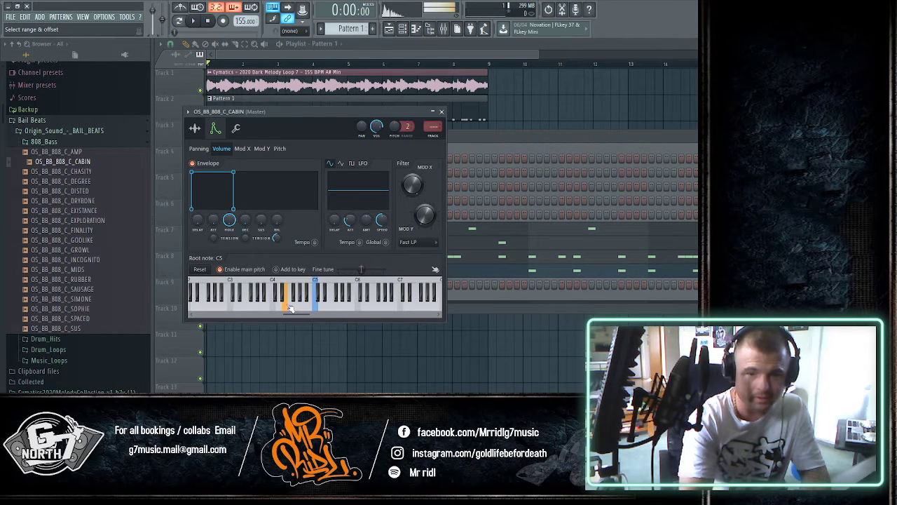
click(289, 308)
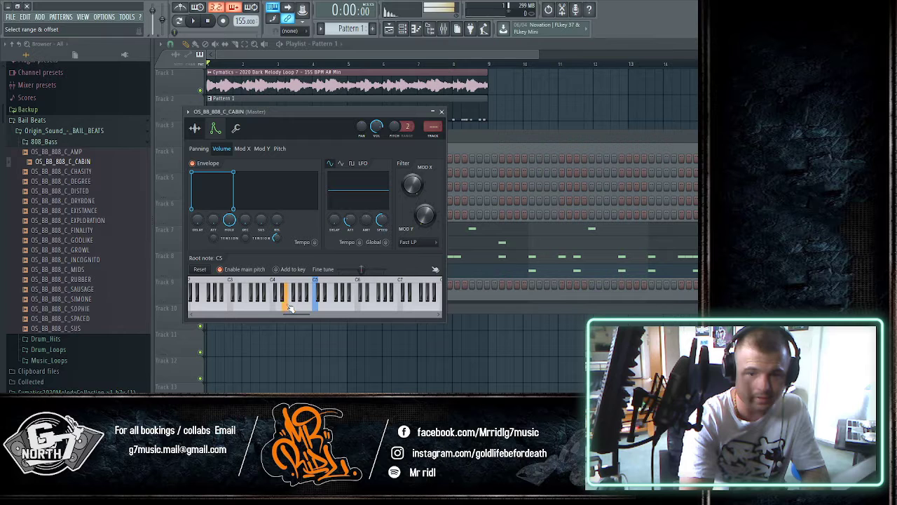
click(442, 113)
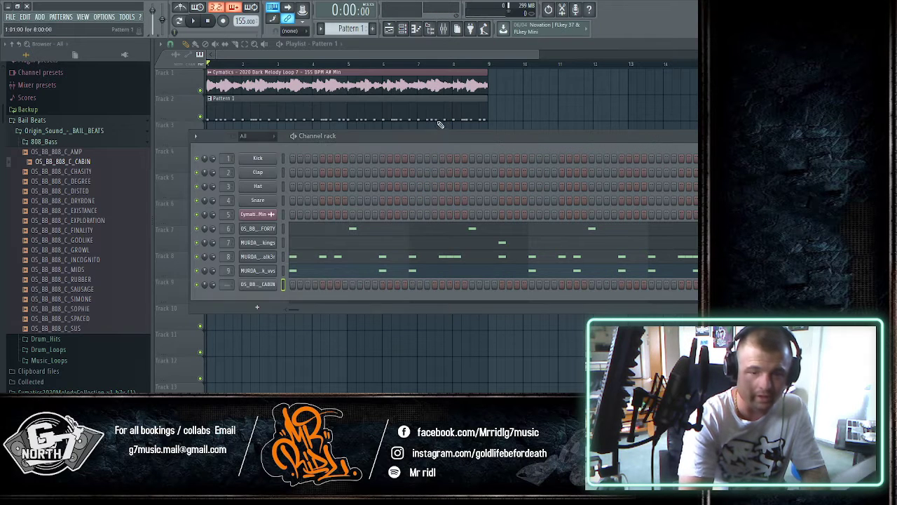
- Set the CABIN channel to cut itself and route it to mixer track 10
right_click(265, 287)
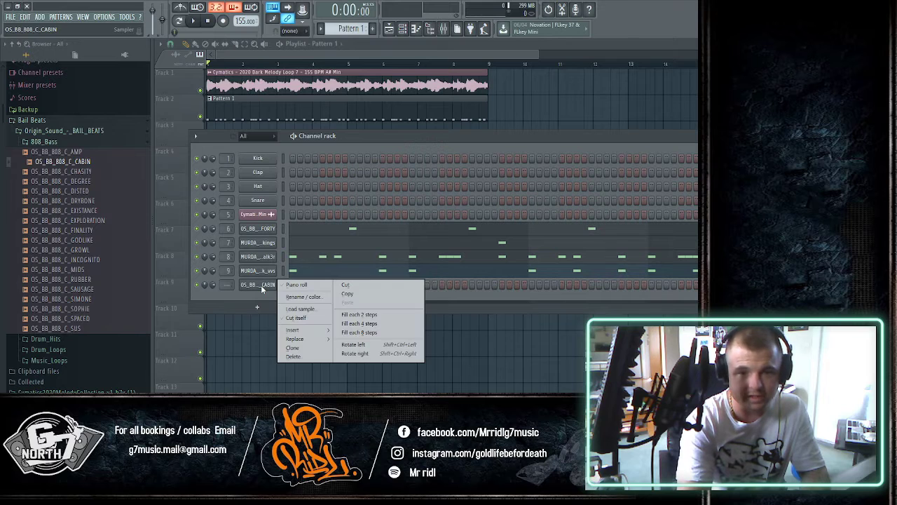
click(294, 318)
click(268, 286)
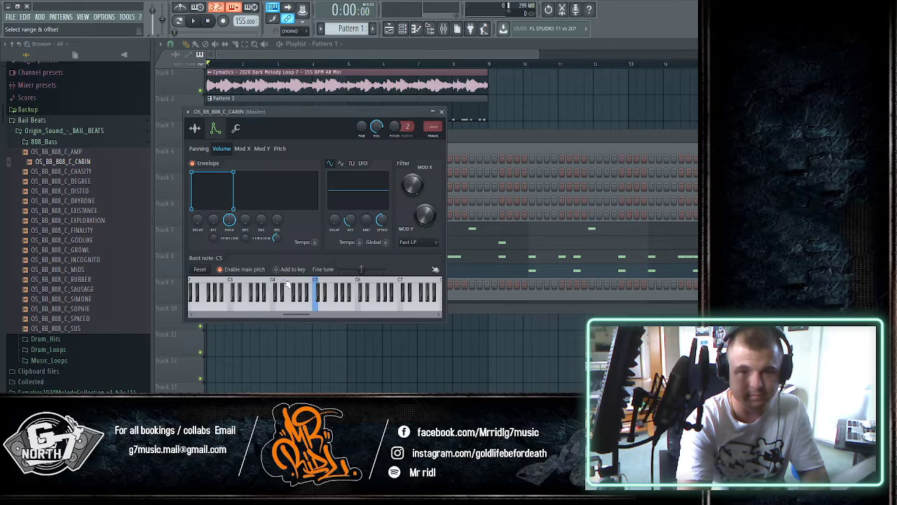
click(434, 136)
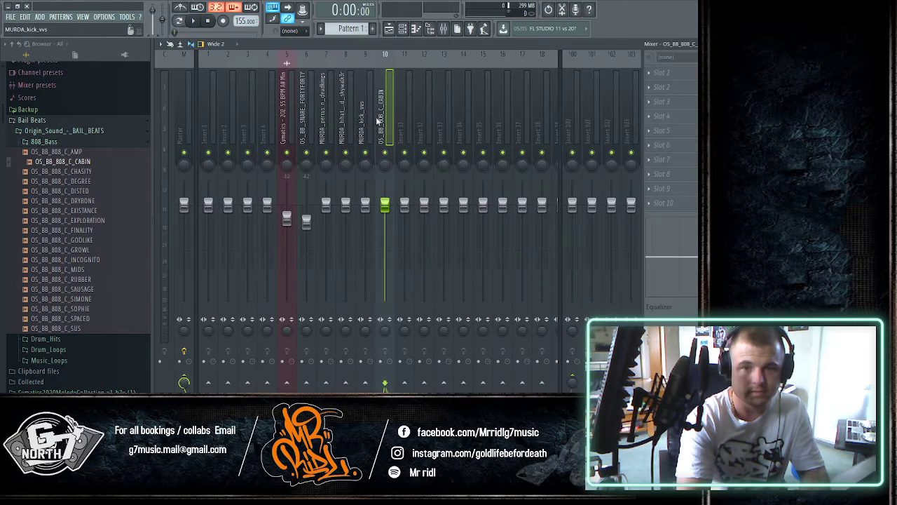
- Open the CABIN channel's piano roll and paste the copied kick pattern on C5
click(403, 29)
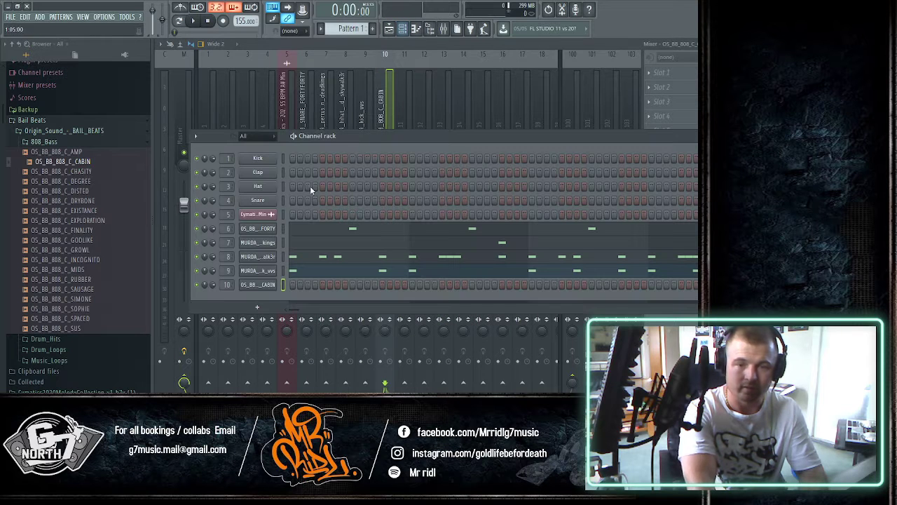
right_click(266, 285)
click(295, 285)
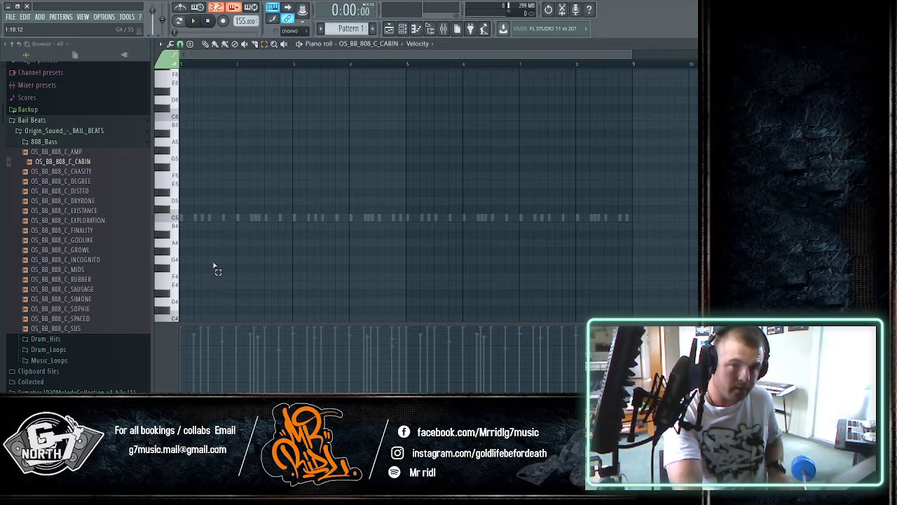
key(ctrl+v)
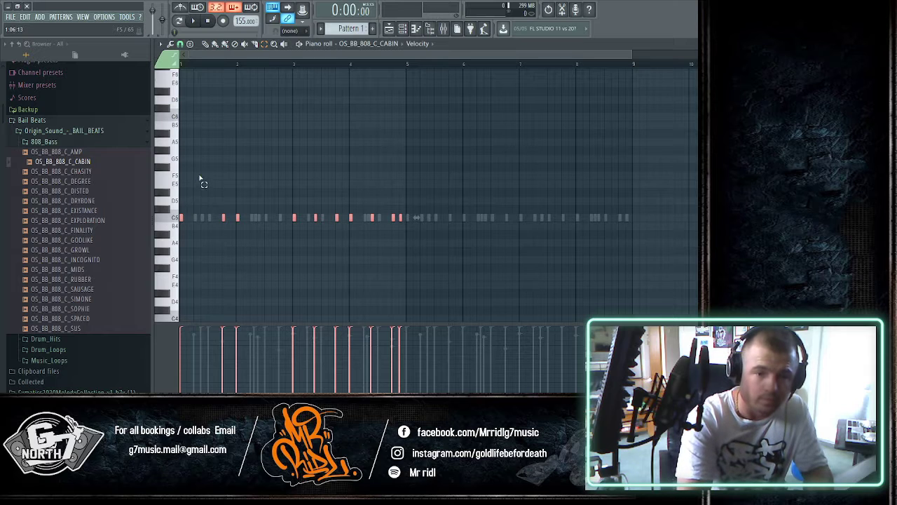
- Lengthen all the pasted C5 bass notes to five steps each and play the pattern back
scroll(208, 209, up, 5)
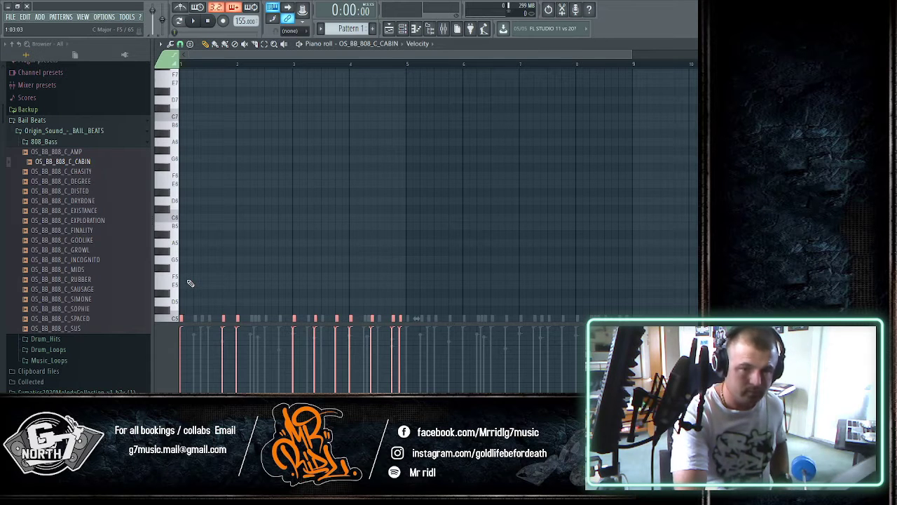
key(space)
scroll(211, 273, down, 3)
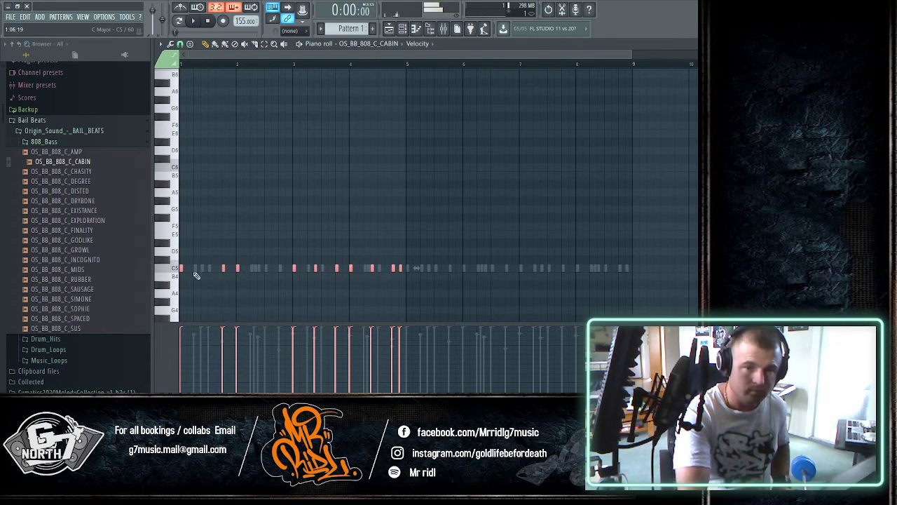
drag(182, 268, 204, 268)
key(space)
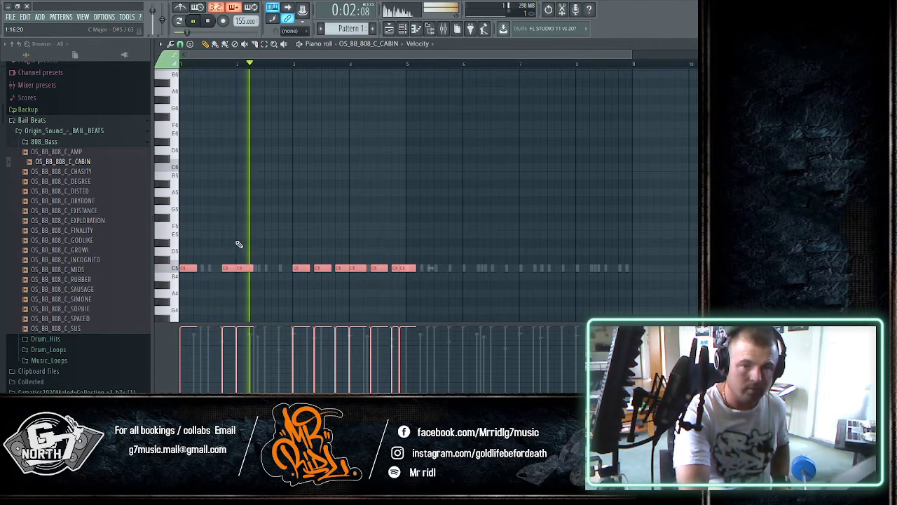
key(space)
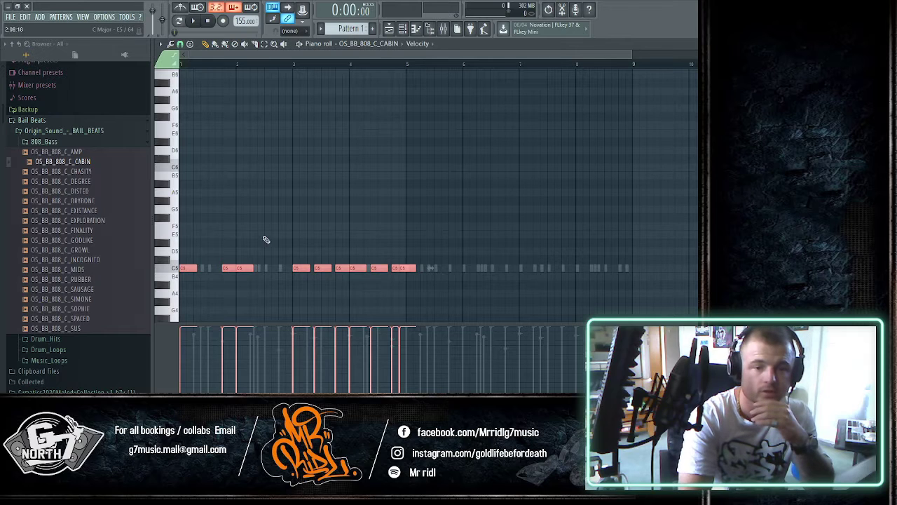
- Deselect the notes and audition the 808 at G#5 and A5 to find the matching pitch
click(210, 246)
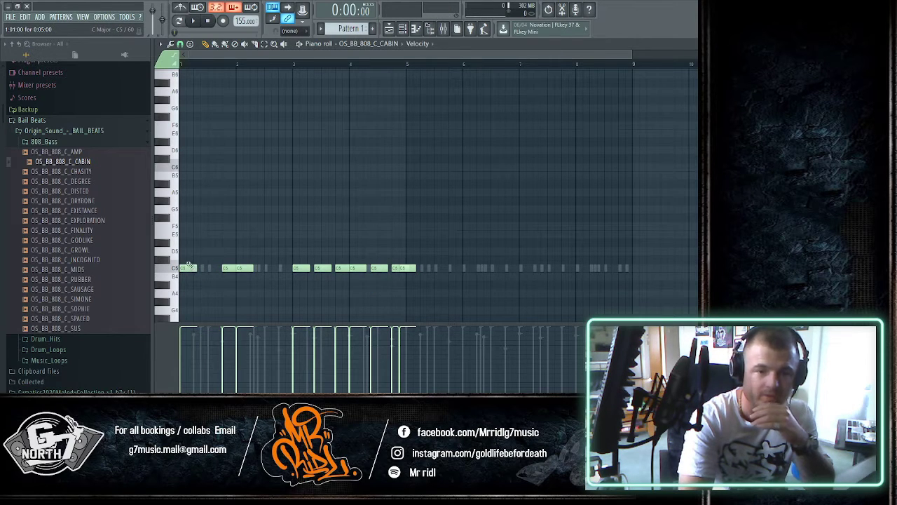
click(173, 194)
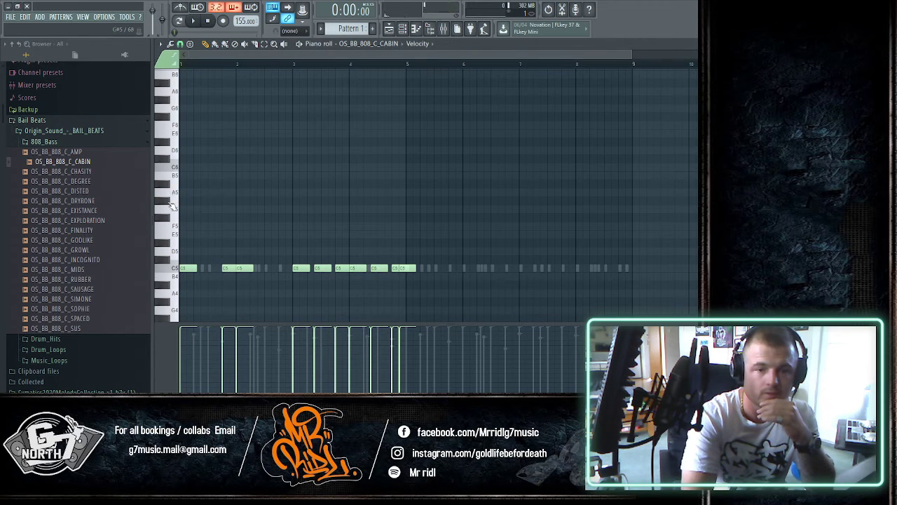
click(168, 203)
click(167, 203)
click(175, 196)
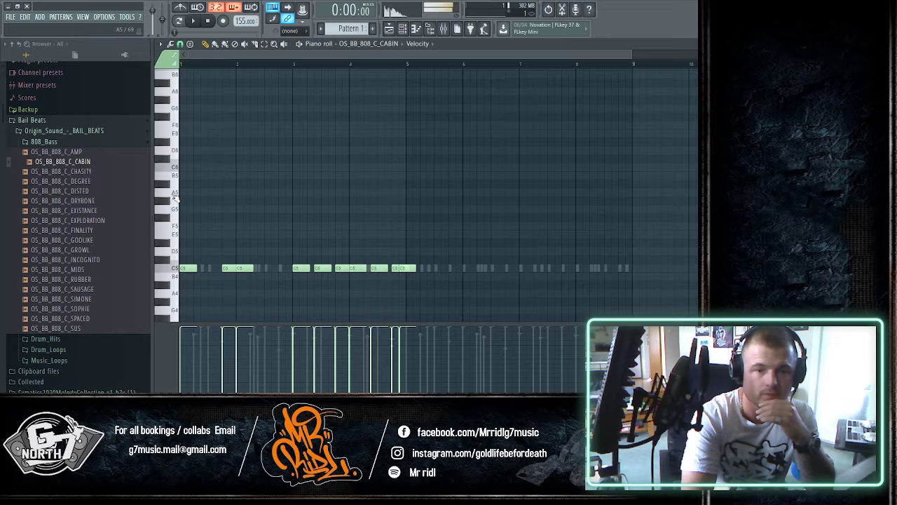
click(174, 196)
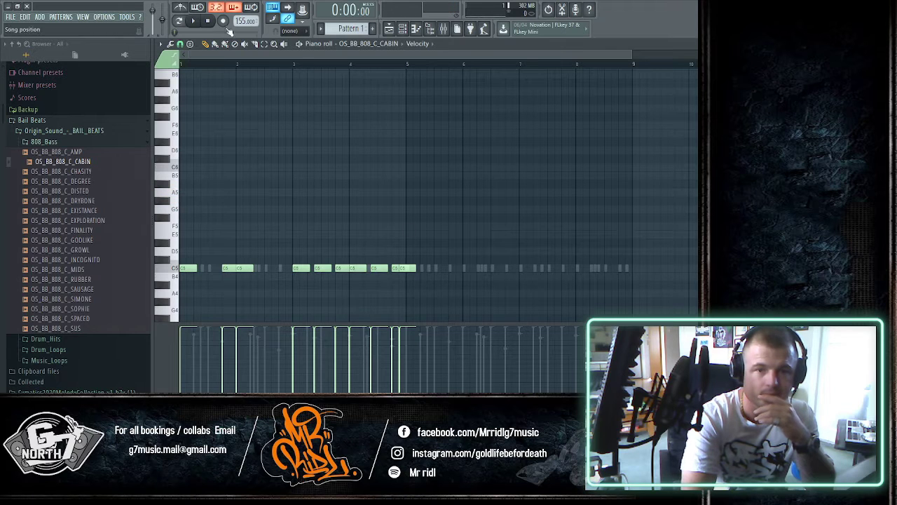
- Transpose all the bass notes to A5, shorten them to three steps each, and play the pattern back
drag(445, 241, 193, 190)
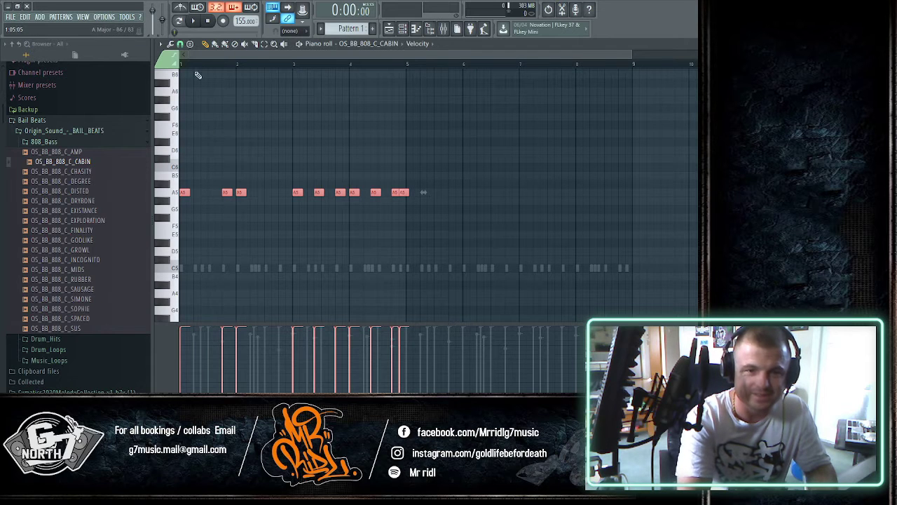
key(space)
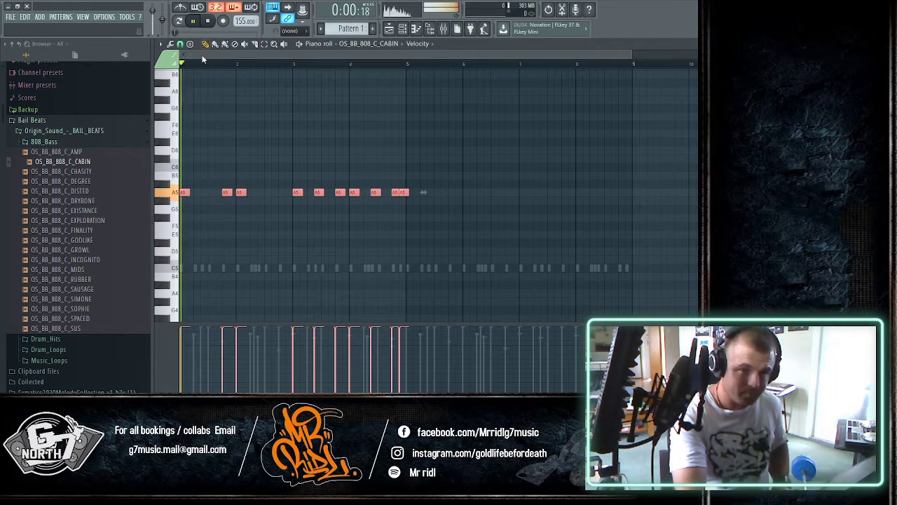
key(space)
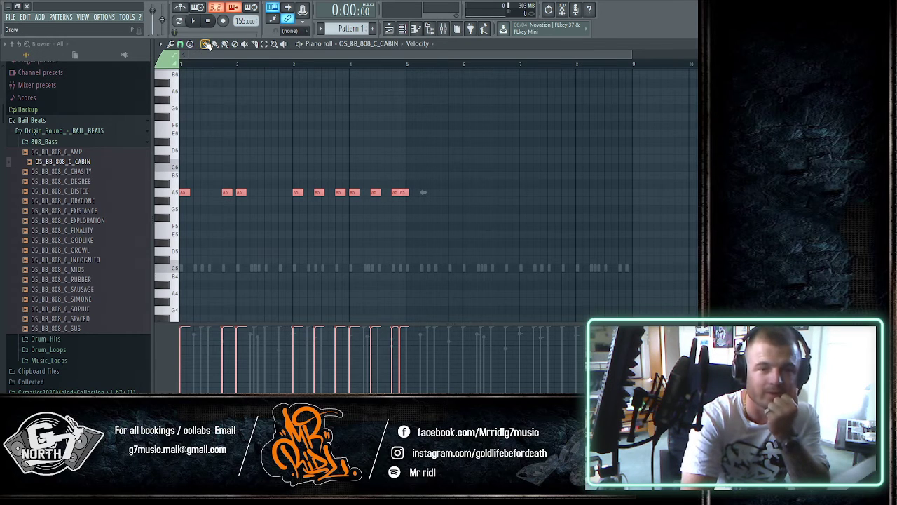
- Try an extra C6 note after the first bass note in bar 1 and delete it
click(207, 172)
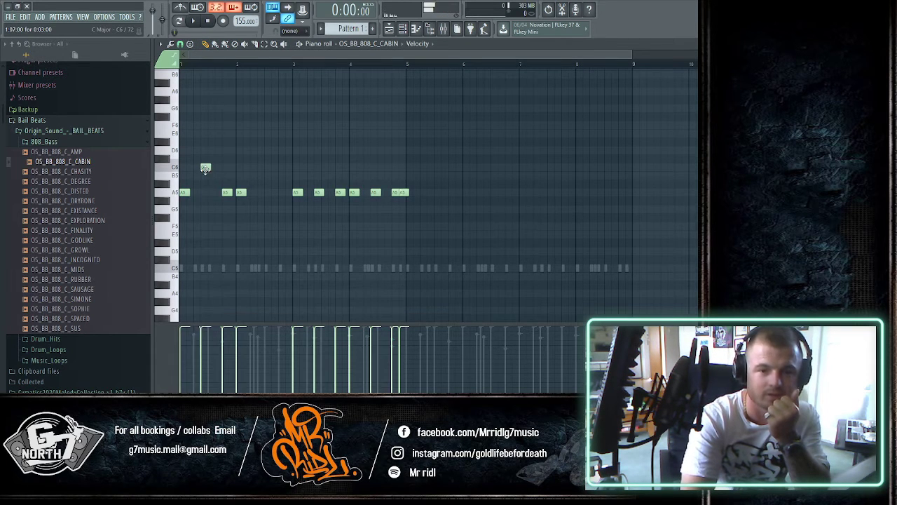
right_click(207, 171)
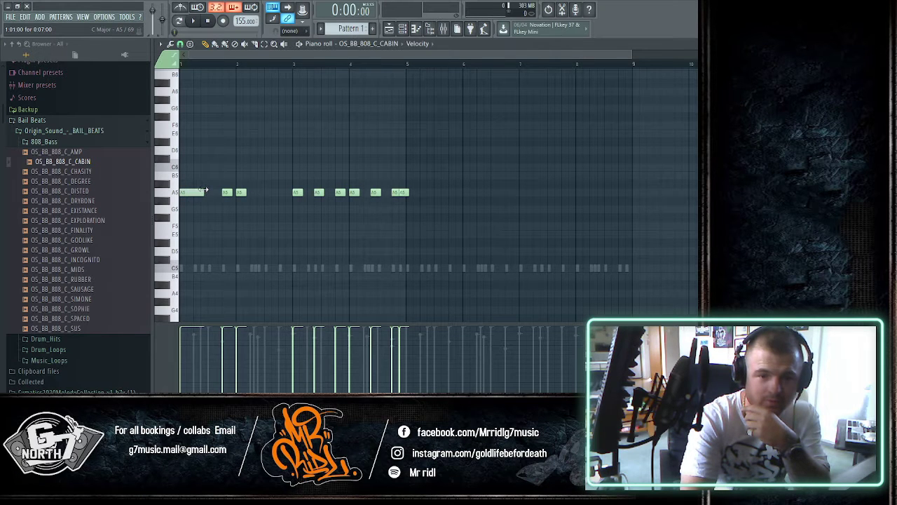
- Lengthen the first A5 bass note in bar 1 to half a bar and play the pattern back
scroll(210, 70, up, 2)
scroll(209, 70, up, 5)
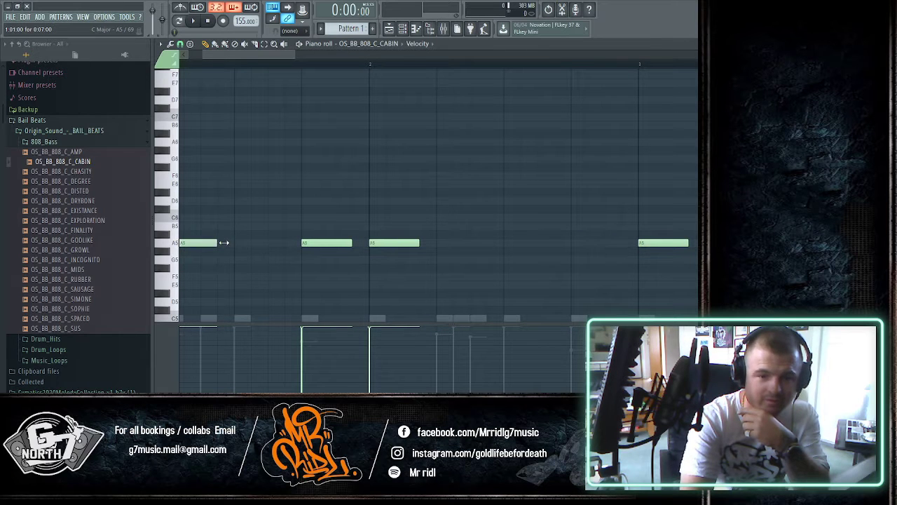
drag(224, 243, 235, 242)
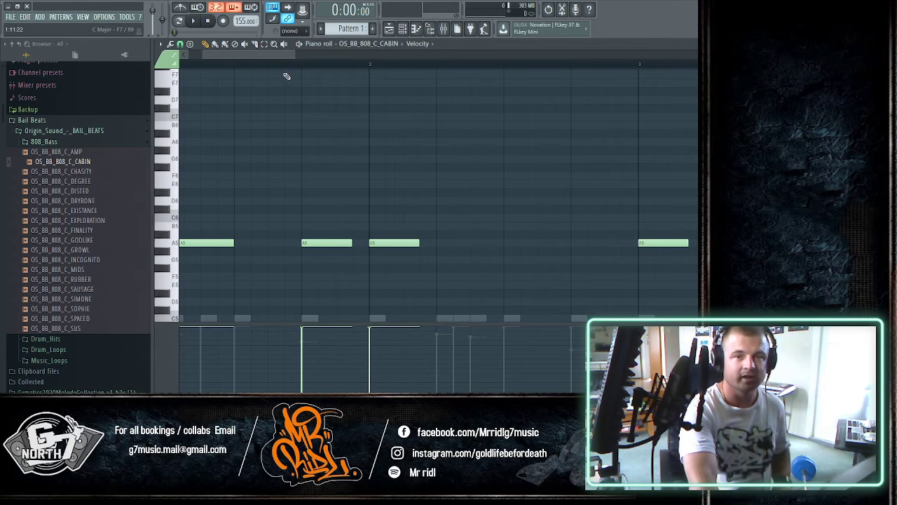
drag(268, 55, 202, 65)
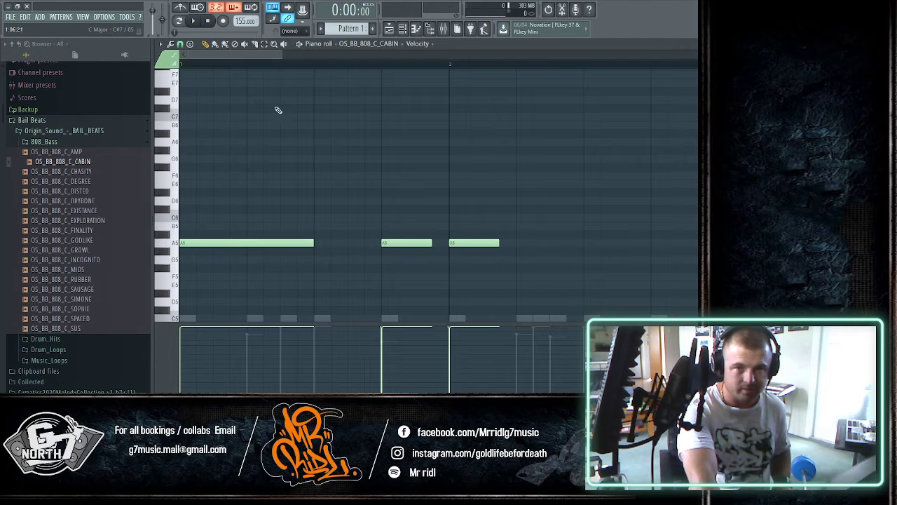
key(space)
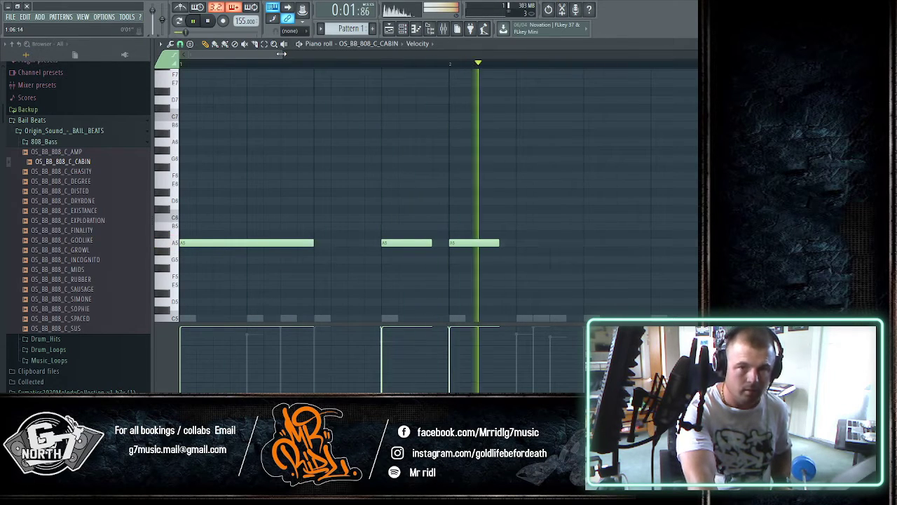
drag(278, 53, 299, 56)
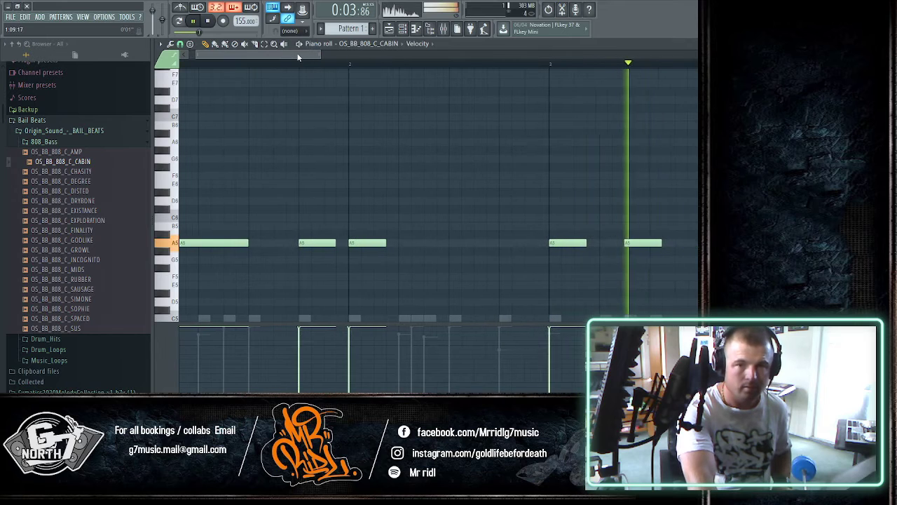
key(space)
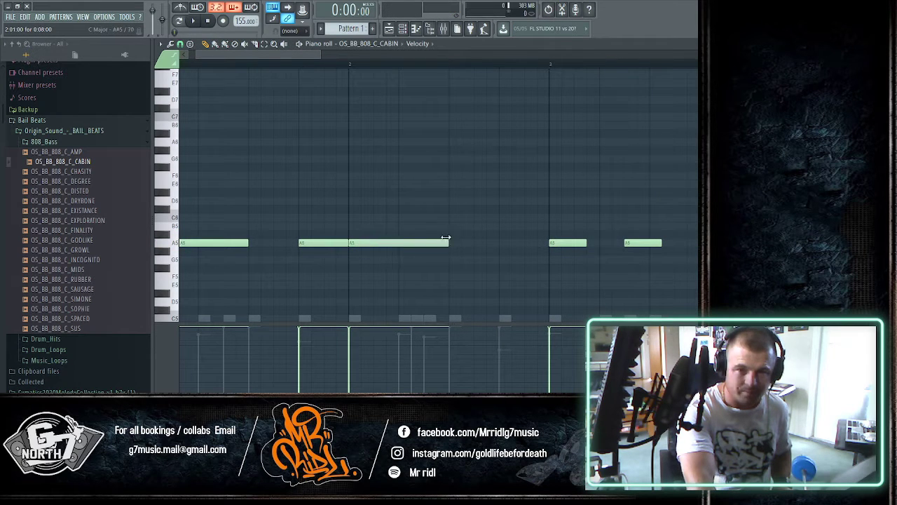
- Lengthen the remaining A5 bass notes through bar 4, holding bar 2's note for half a bar, and play the pattern back
scroll(350, 203, down, 3)
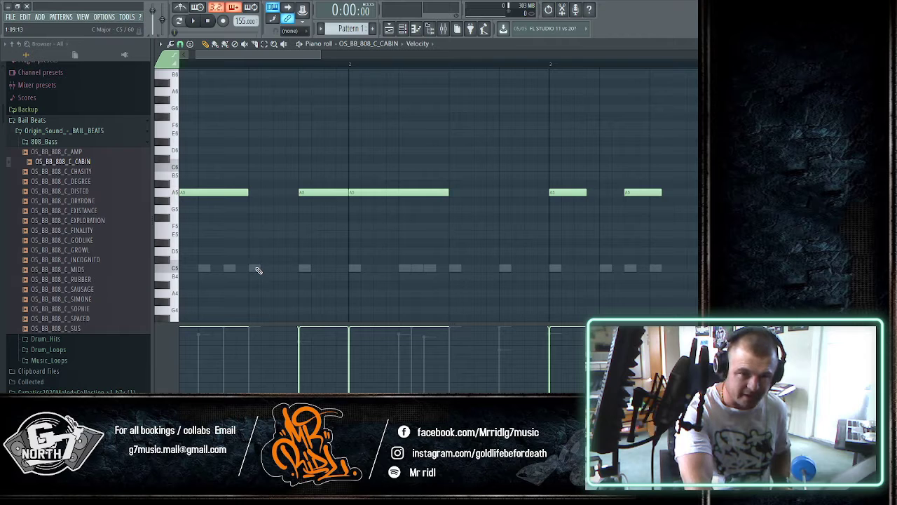
key(space)
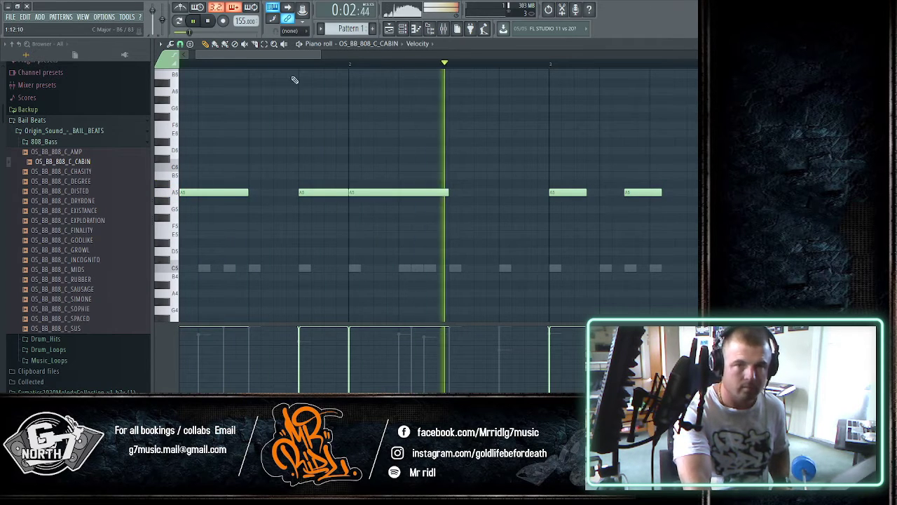
drag(287, 54, 321, 55)
key(space)
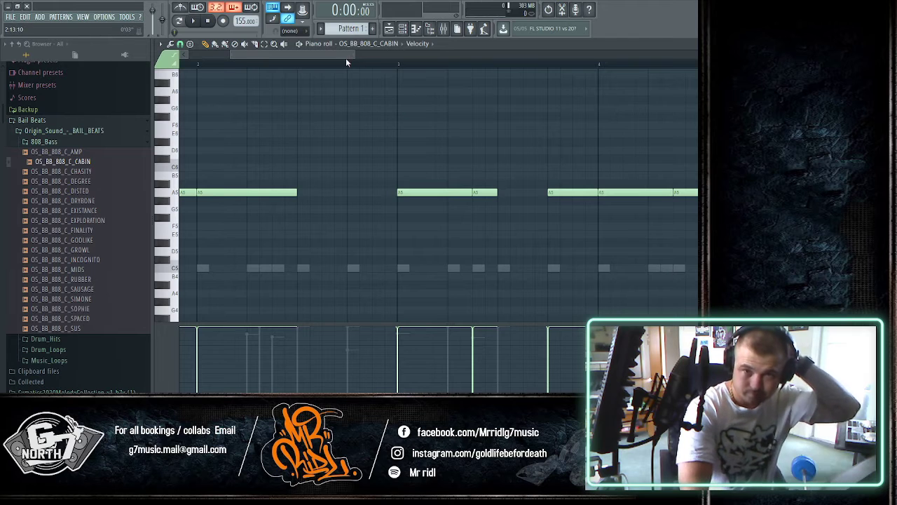
- Shorten bar 4's second bass note to two steps, end its final note at the start of bar 5, and replay the pattern
drag(345, 56, 398, 61)
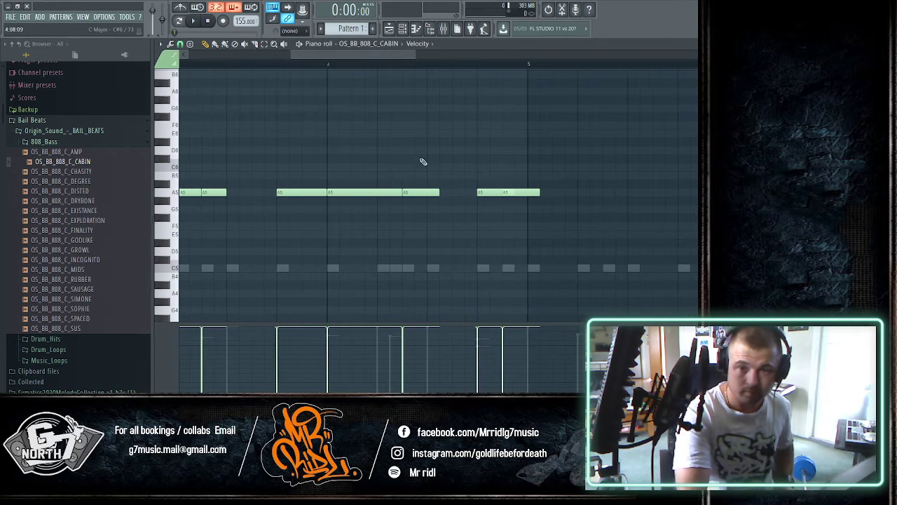
key(space)
drag(435, 194, 421, 195)
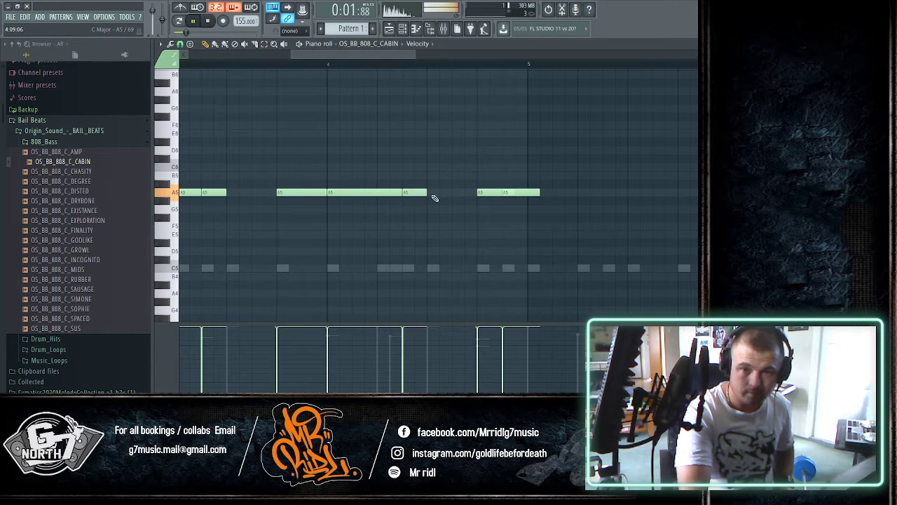
drag(539, 193, 493, 195)
key(space)
key(space)
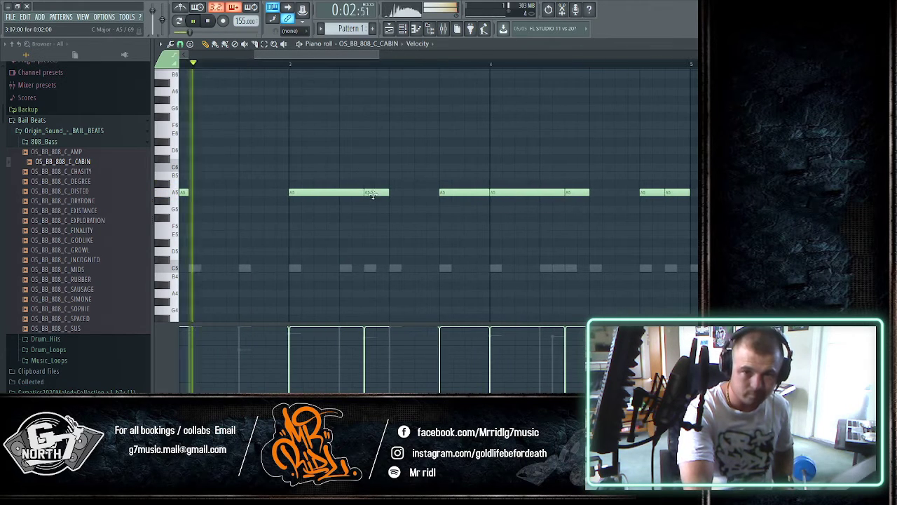
- Try bar 3's second bass note an octave higher at A6, play it back, and return it to A5
drag(372, 192, 379, 91)
key(space)
key(space)
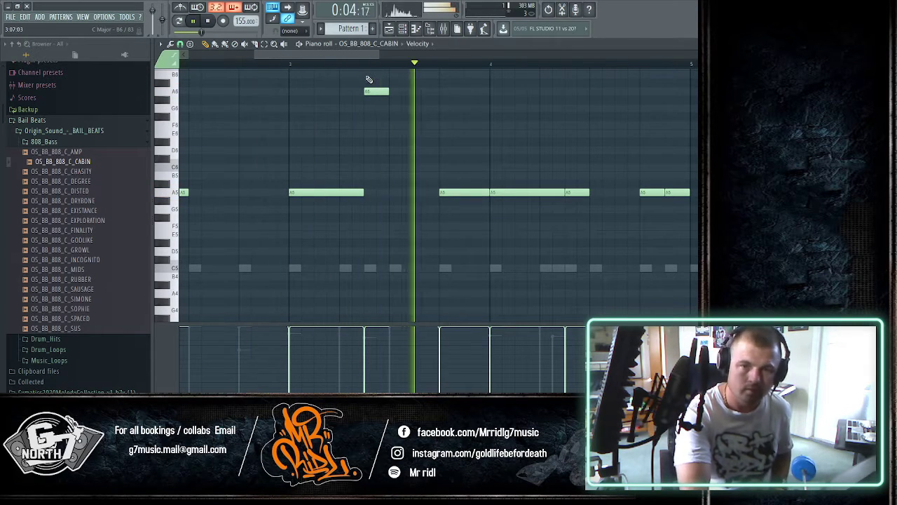
key(space)
drag(372, 91, 374, 194)
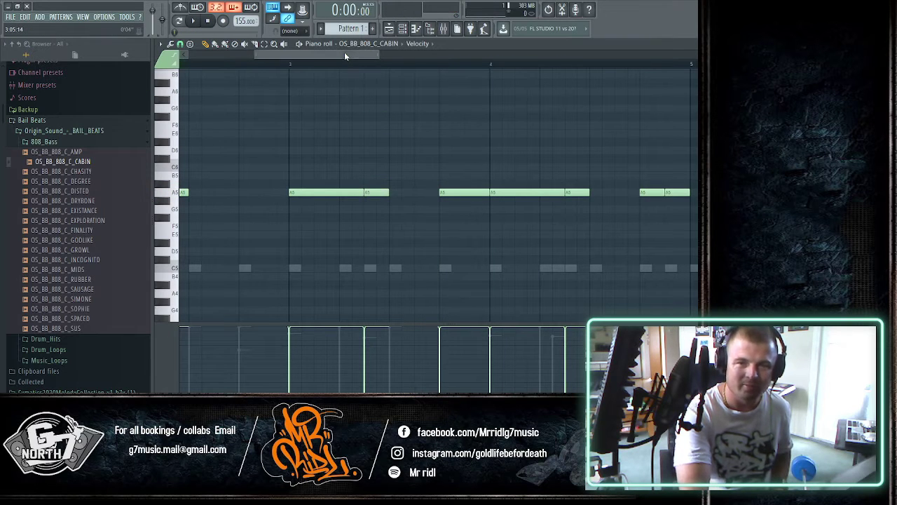
- Play the pattern back to check how the bass notes sit with the melody and drums
drag(350, 54, 381, 55)
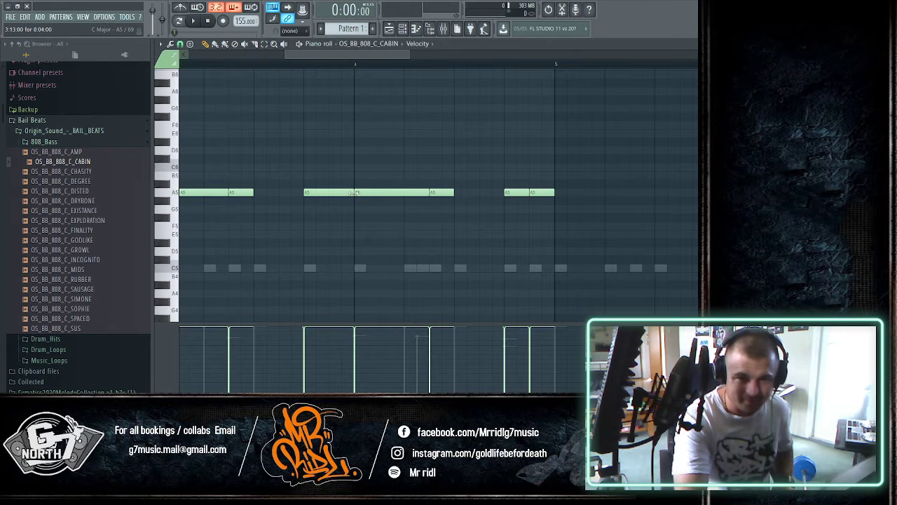
key(space)
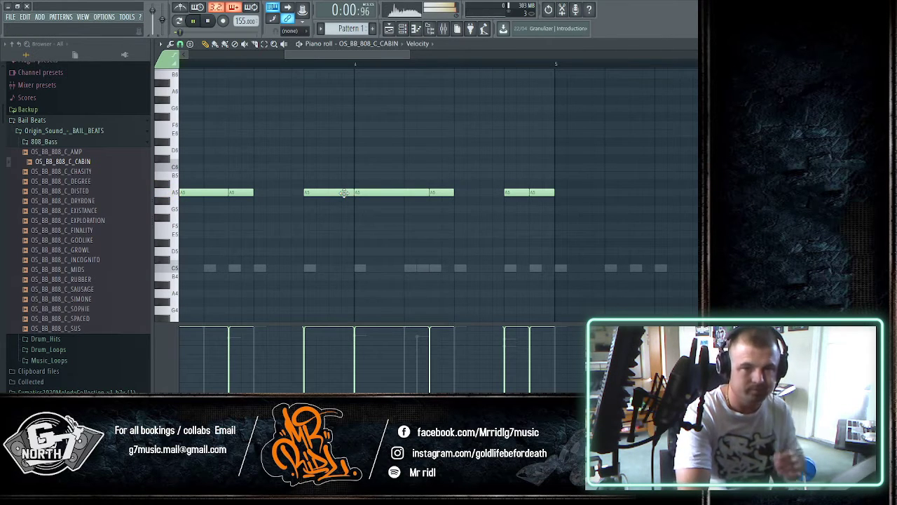
drag(326, 54, 307, 67)
key(space)
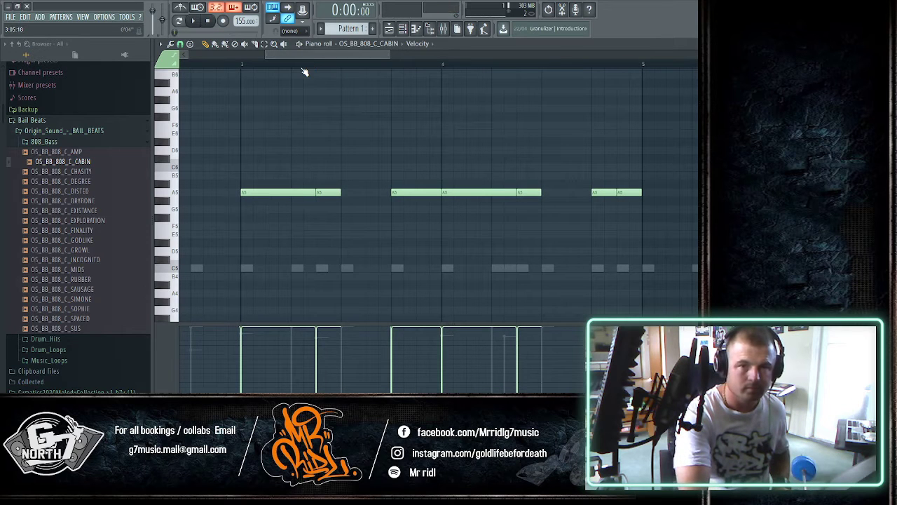
- Copy all the A5 bass notes of the first four bars and paste them into bars 5 to 8
drag(683, 155, 177, 220)
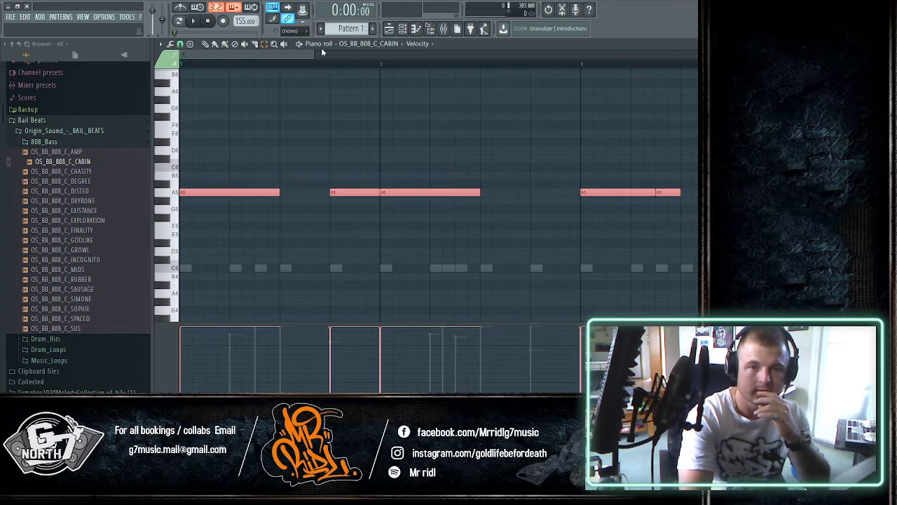
drag(313, 56, 597, 68)
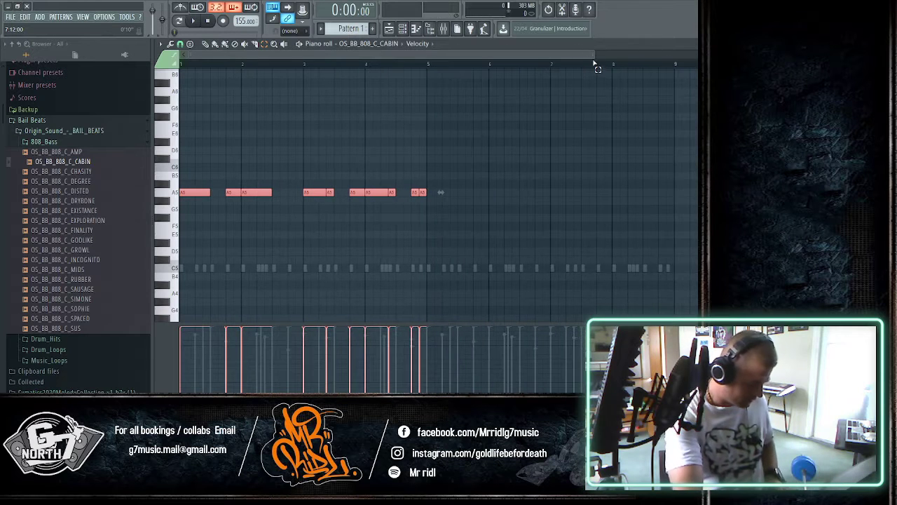
key(ctrl+v)
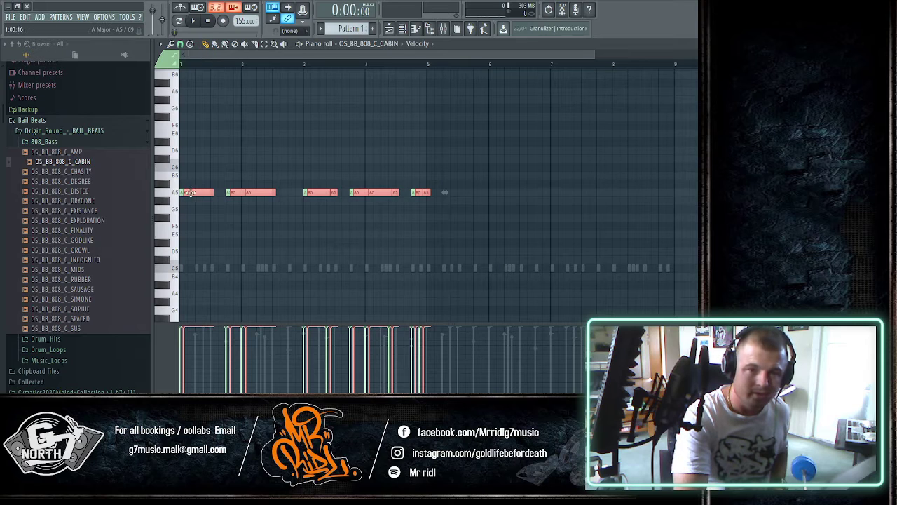
drag(190, 193, 441, 194)
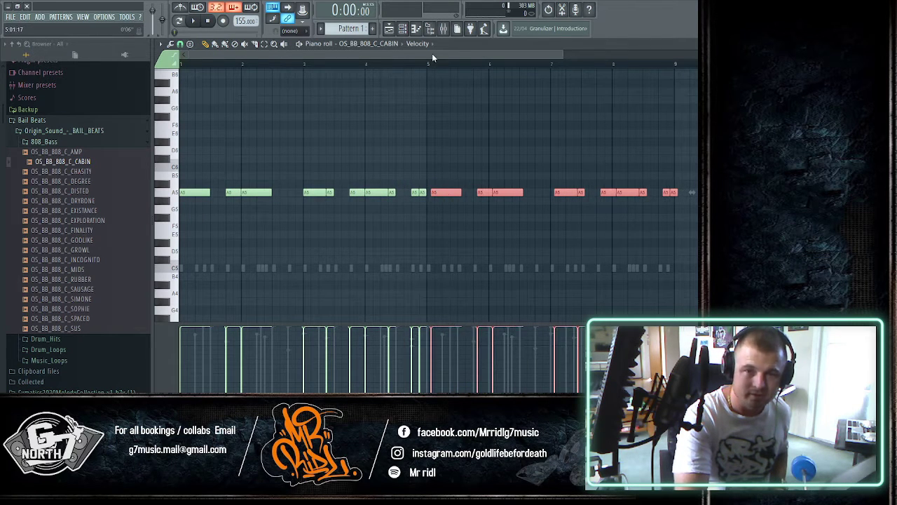
- Shift the pasted bass notes so their first note starts exactly at bar 5
scroll(436, 64, up, 2)
scroll(449, 187, up, 3)
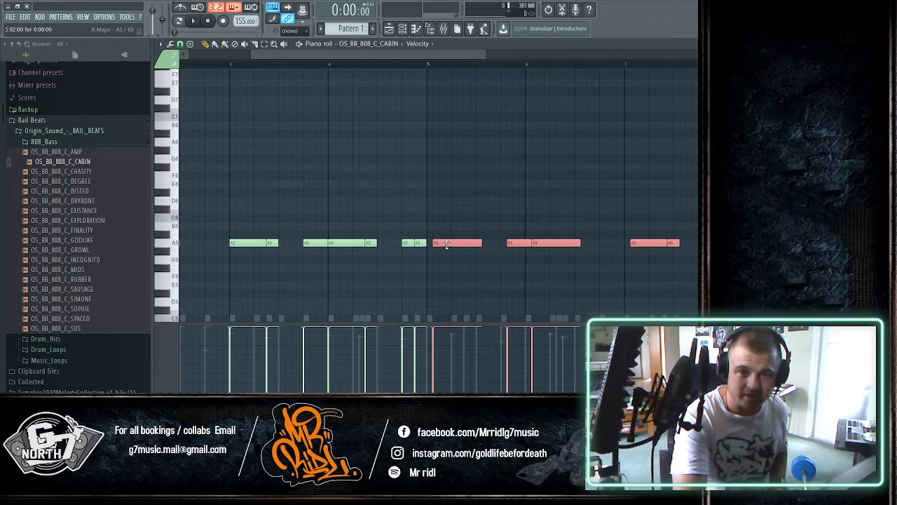
scroll(441, 65, up, 4)
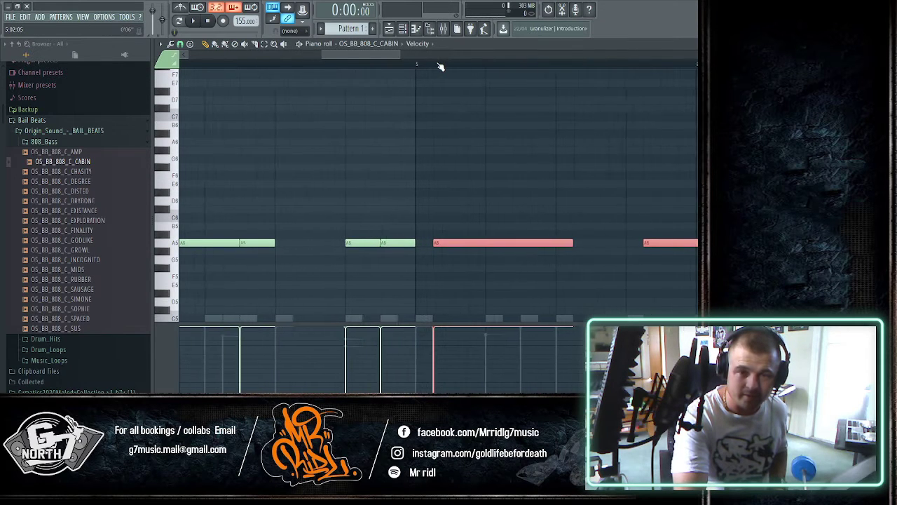
drag(442, 242, 432, 242)
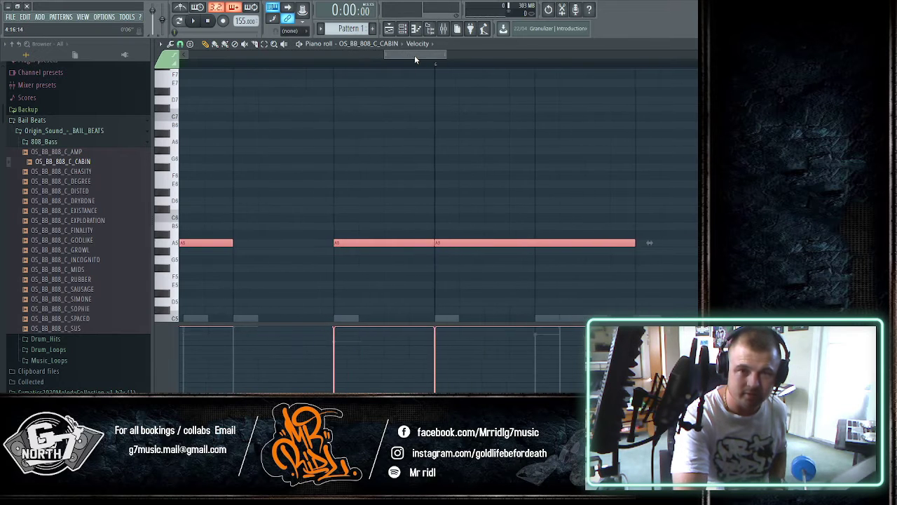
drag(414, 54, 596, 58)
- Play back the eight-bar pattern to listen to the duplicated bassline
key(space)
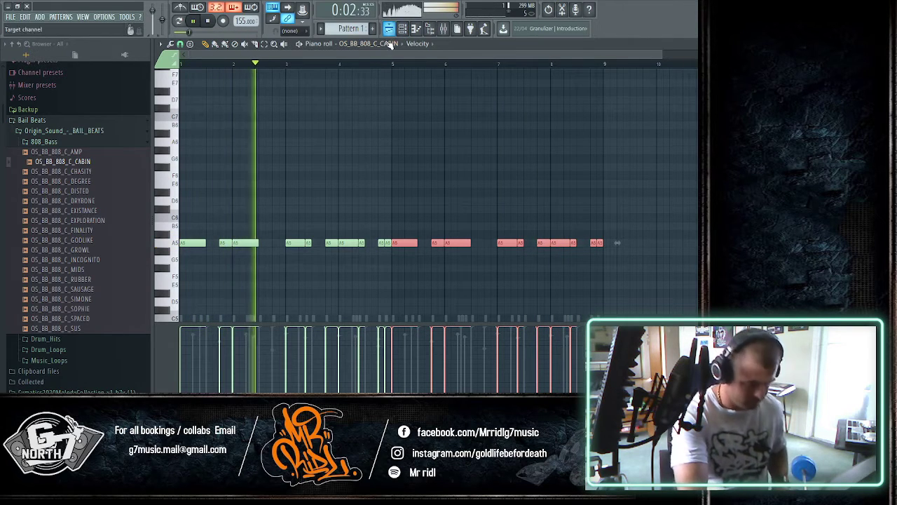
key(space)
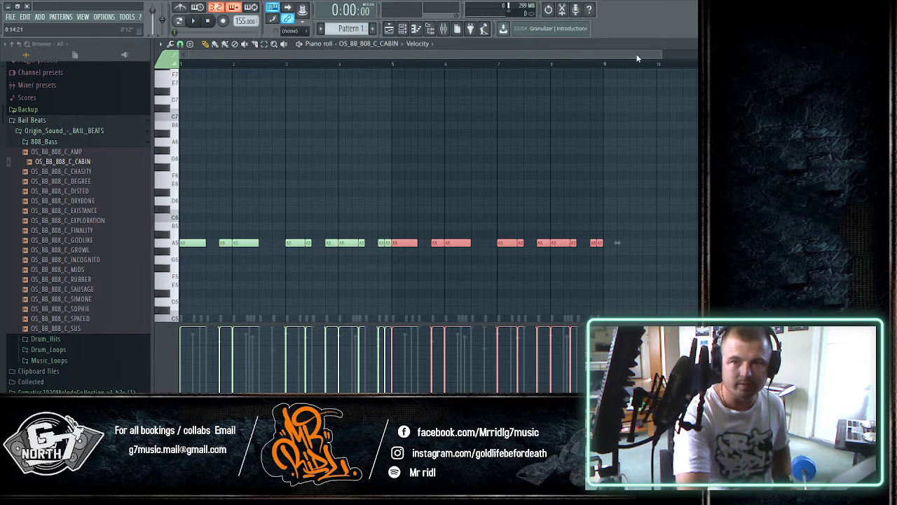
drag(660, 53, 593, 56)
key(space)
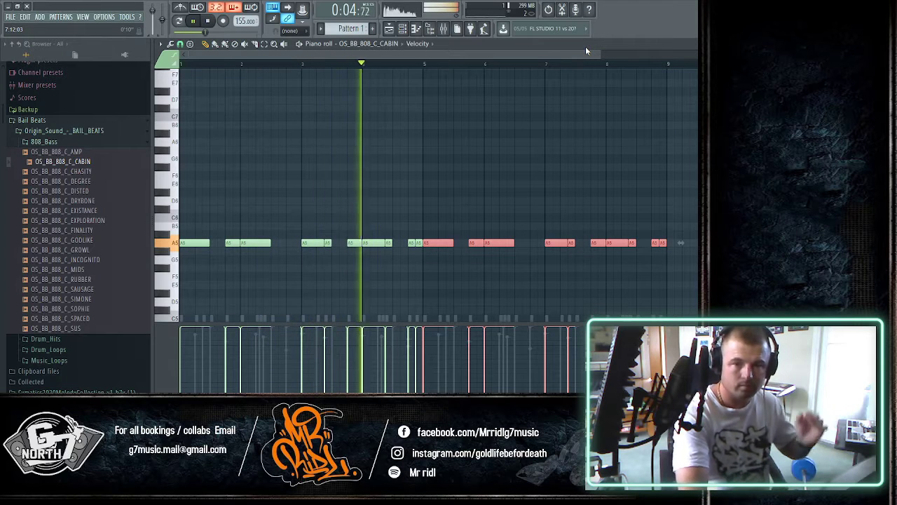
- Open the mixer and sidechain the OS_BB_808_C_CABIN track to the MURDA_kick_vvs track only
click(443, 29)
key(space)
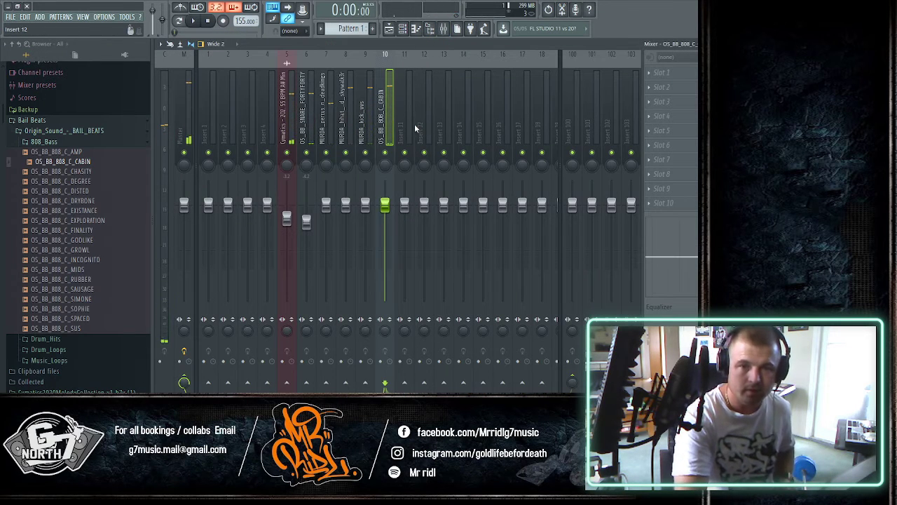
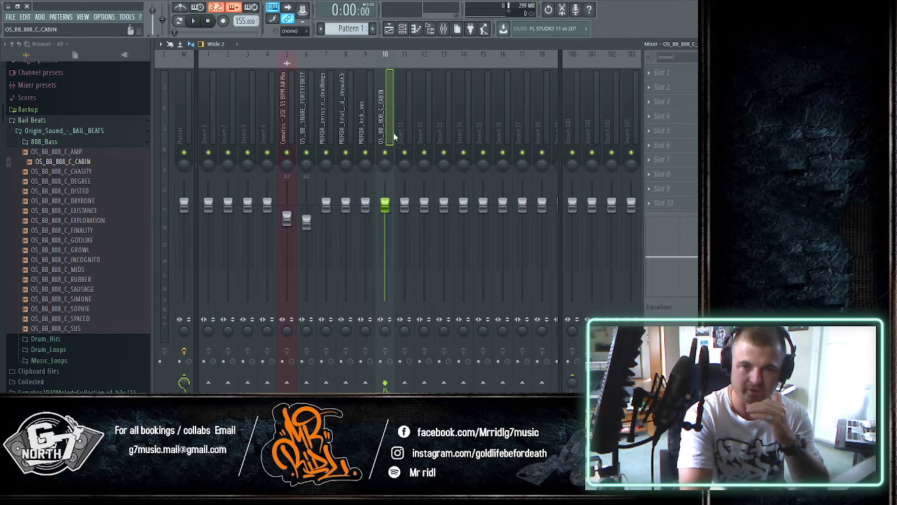
right_click(366, 382)
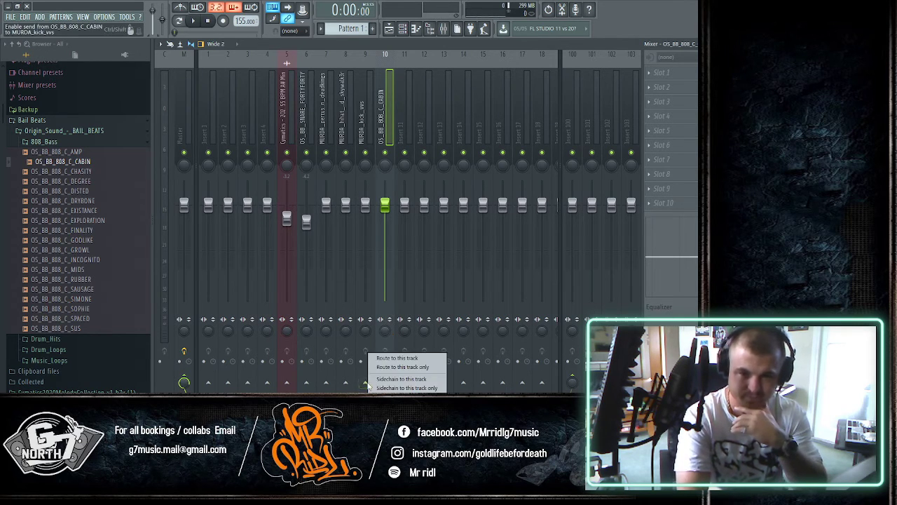
click(402, 379)
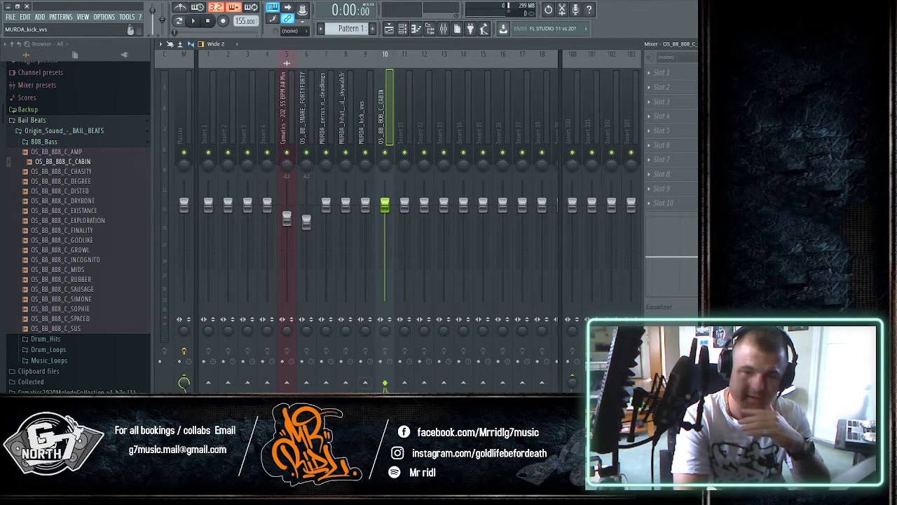
right_click(366, 382)
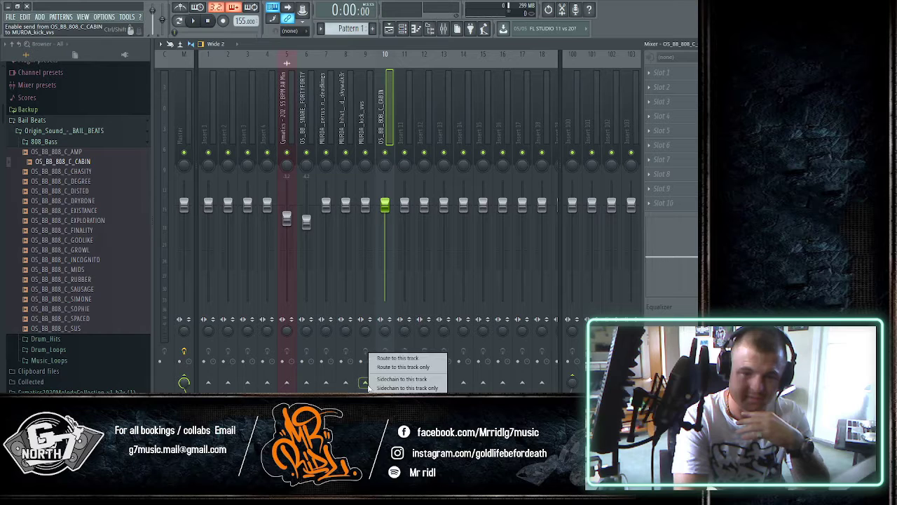
click(379, 388)
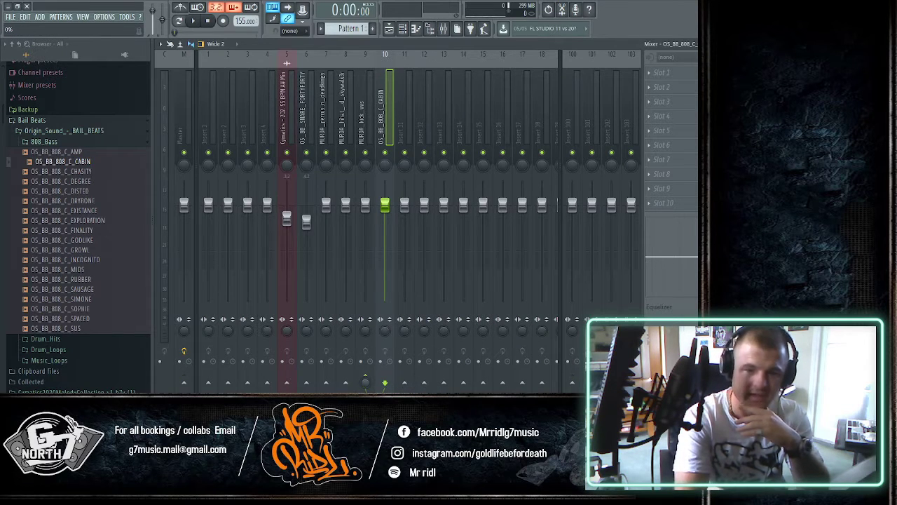
- Play the pattern to hear the 808 and kick with the sidechain routing and watch their mixer levels
key(space)
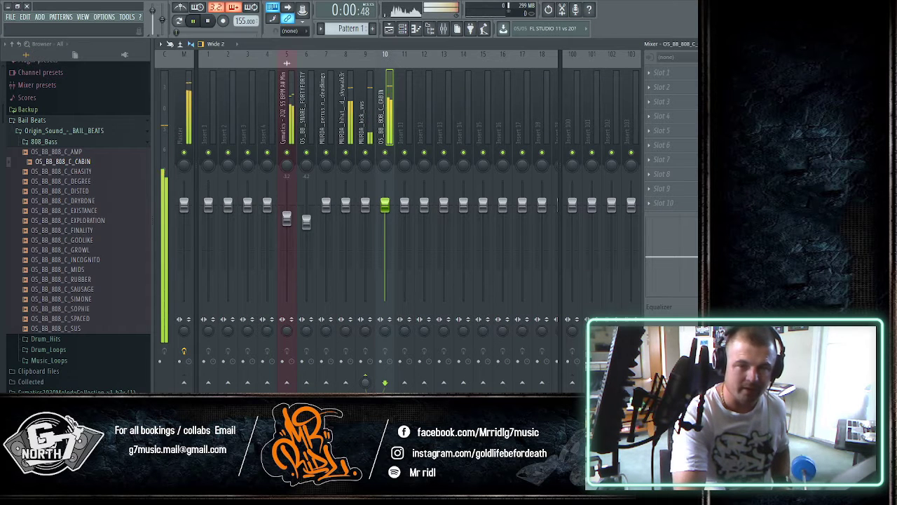
key(space)
key(space)
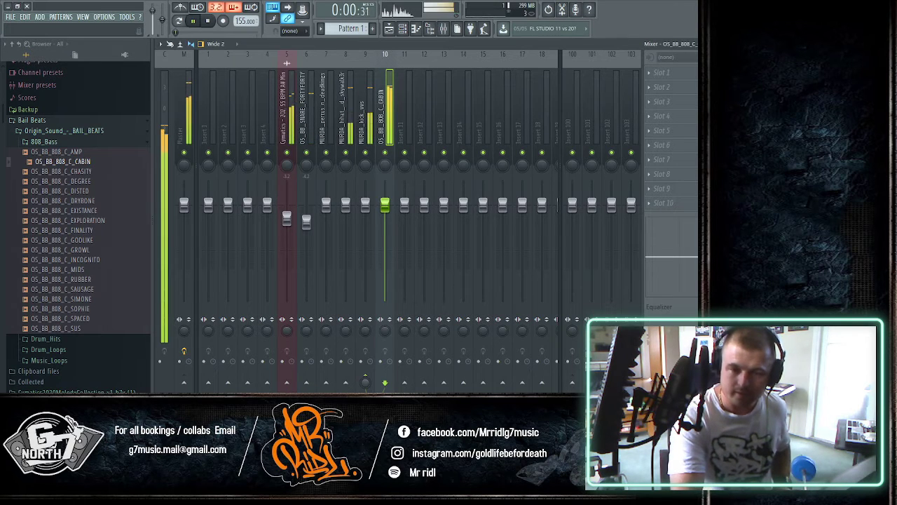
- Restart the pattern from the beginning and listen to the 808 and kick again
key(space)
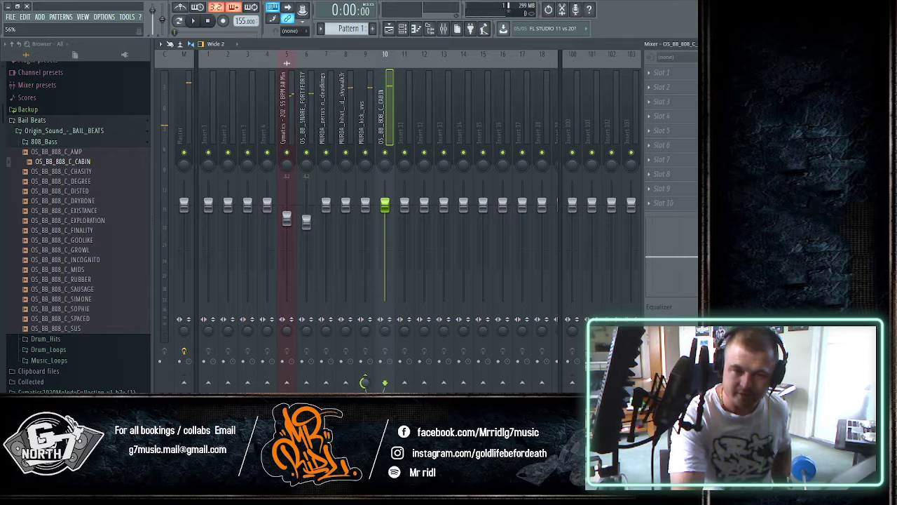
key(space)
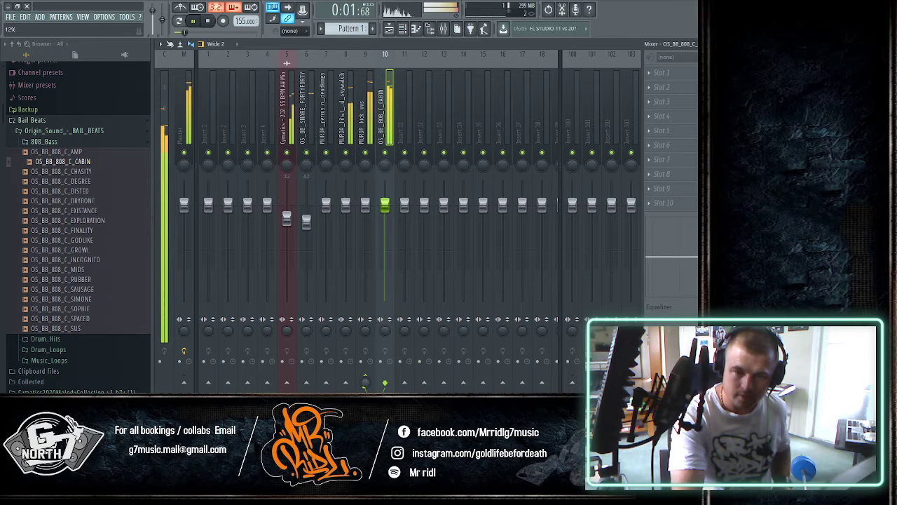
key(space)
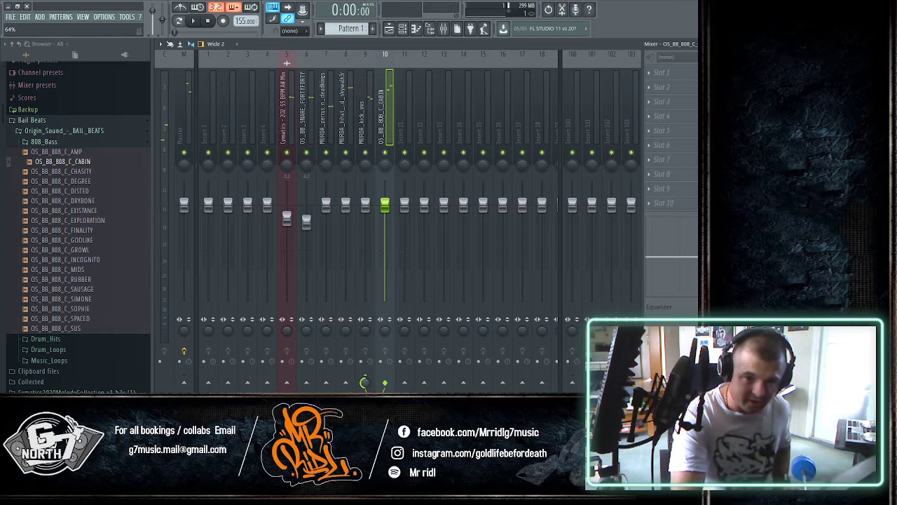
- Load Fruity Parametric EQ 2 into the first effect slot of the MURDA_kick_vvs mixer track
click(365, 136)
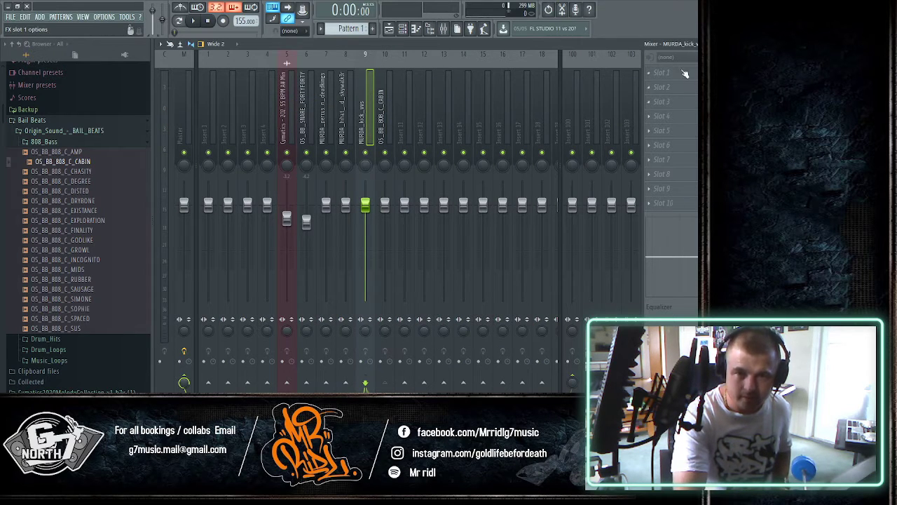
click(386, 130)
click(366, 133)
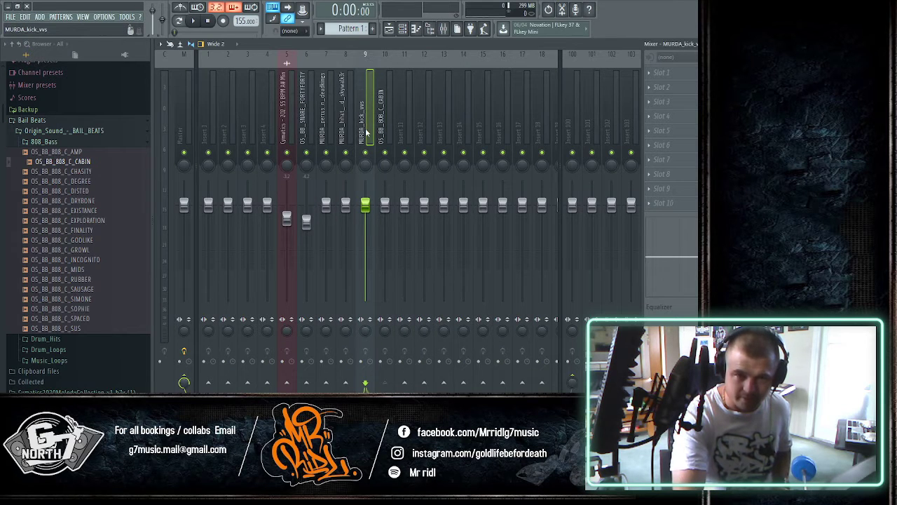
click(651, 76)
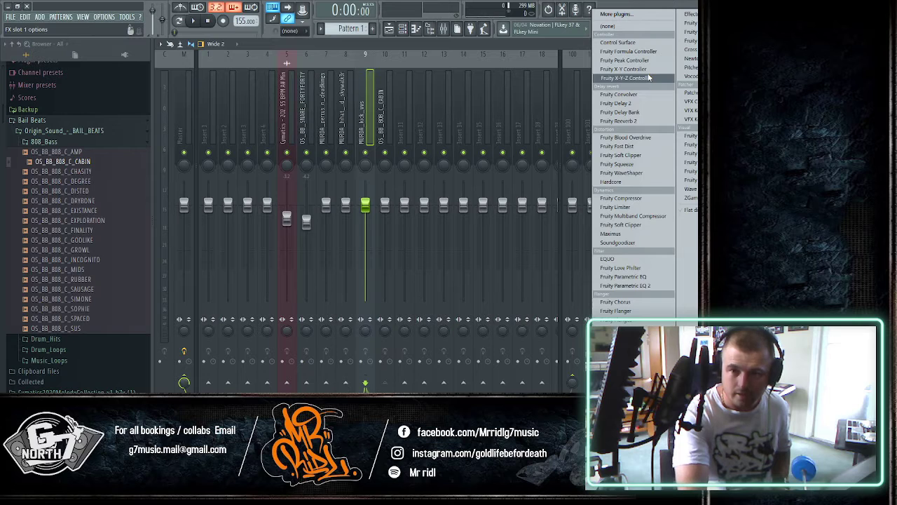
click(640, 286)
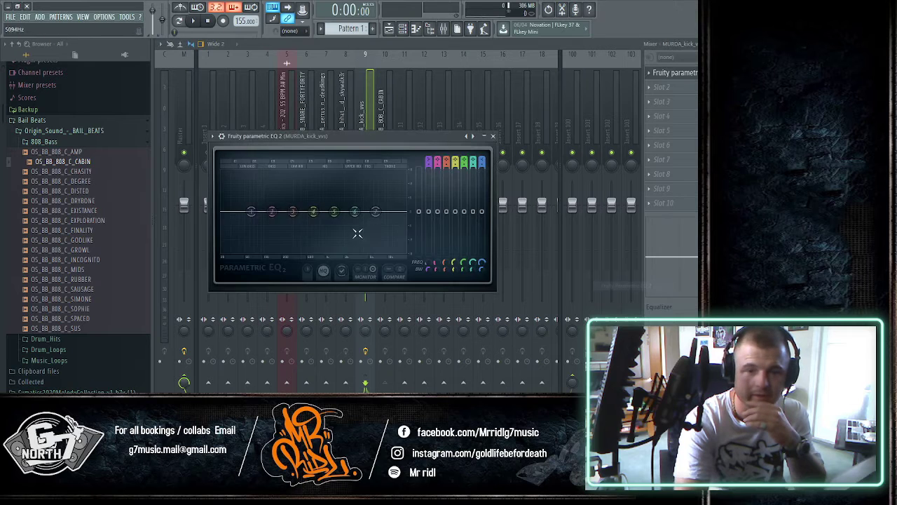
- Steepen band 7 of the kick's EQ and pull it to -18 dB at about 825 Hz, checking it during playback
drag(252, 213, 251, 213)
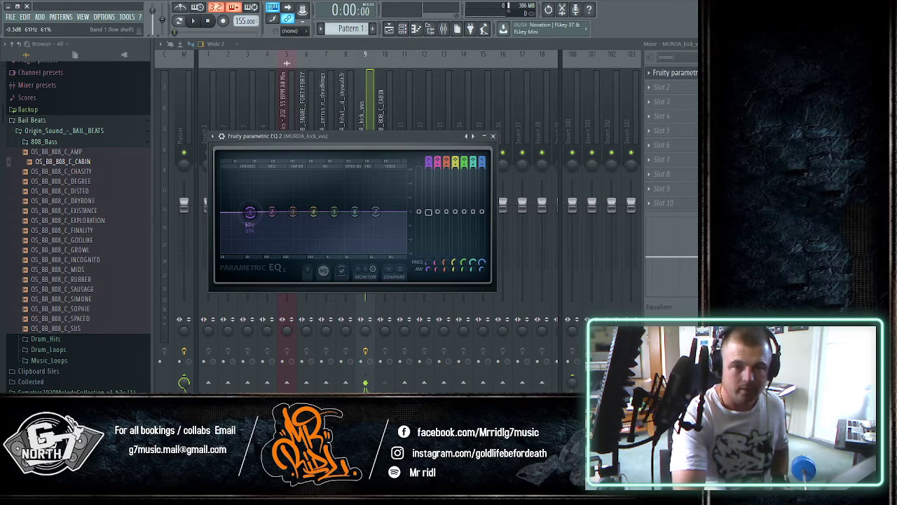
right_click(380, 215)
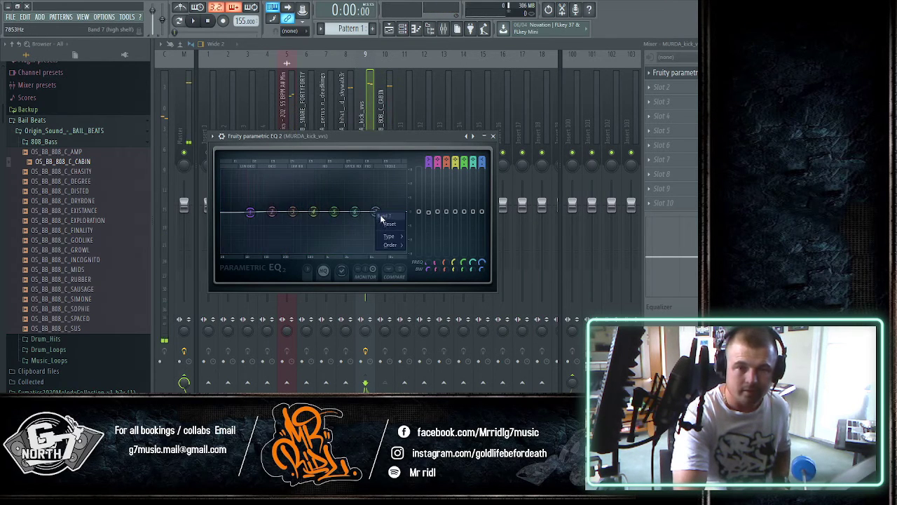
mouse_move(393, 245)
click(422, 245)
drag(380, 212, 320, 251)
key(space)
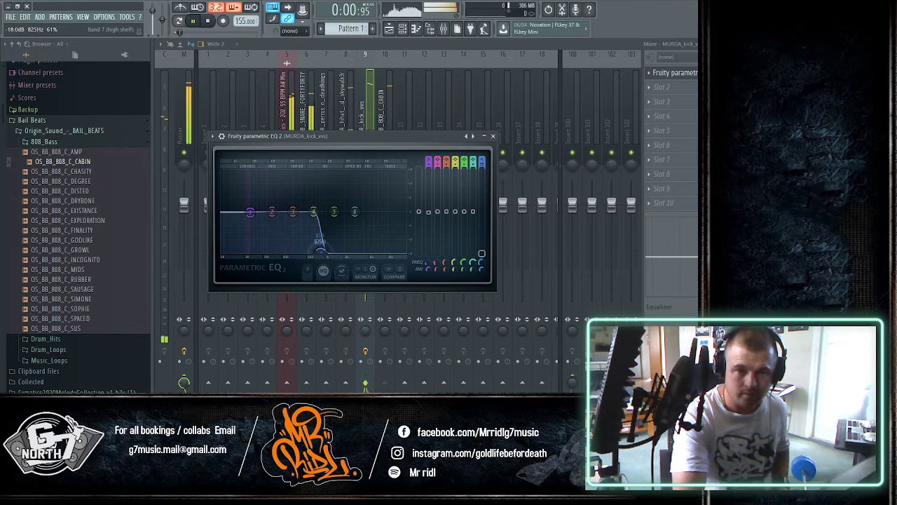
key(space)
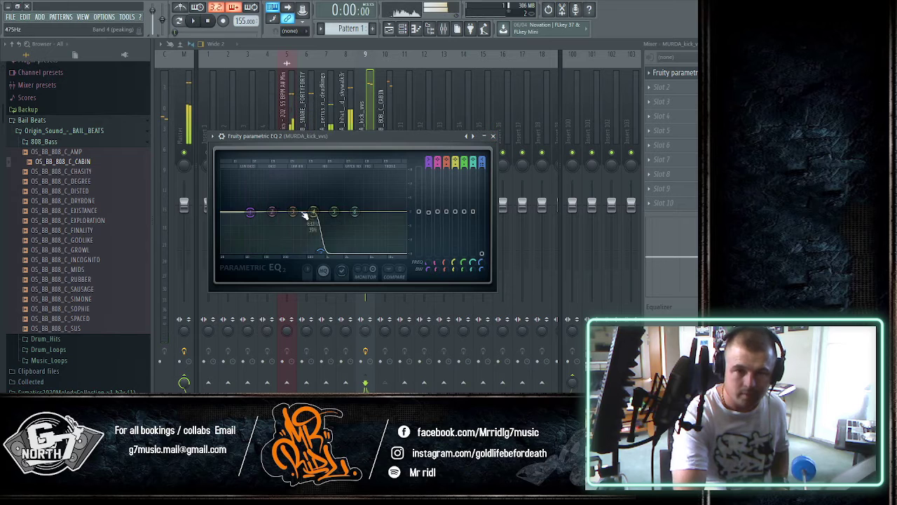
- Boost band 3 of the kick's EQ slightly, audition the pattern and close the EQ
drag(295, 214, 293, 204)
key(space)
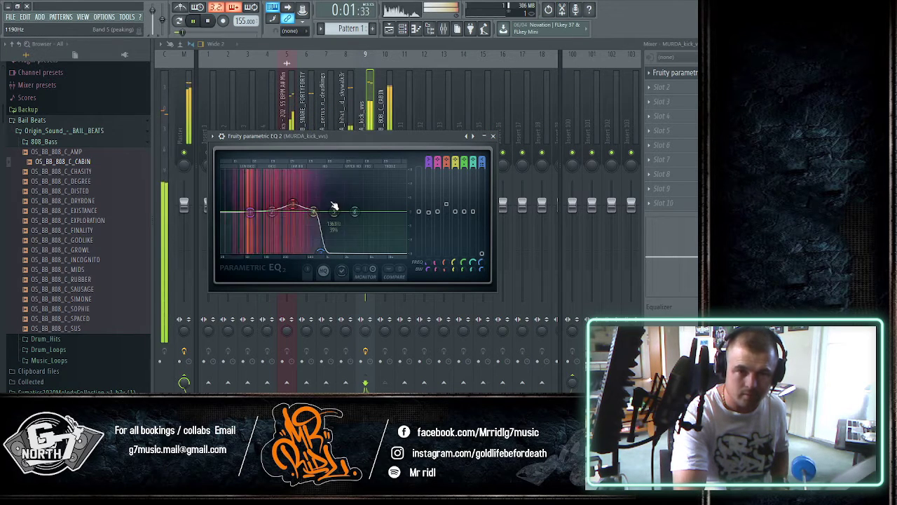
key(space)
click(493, 136)
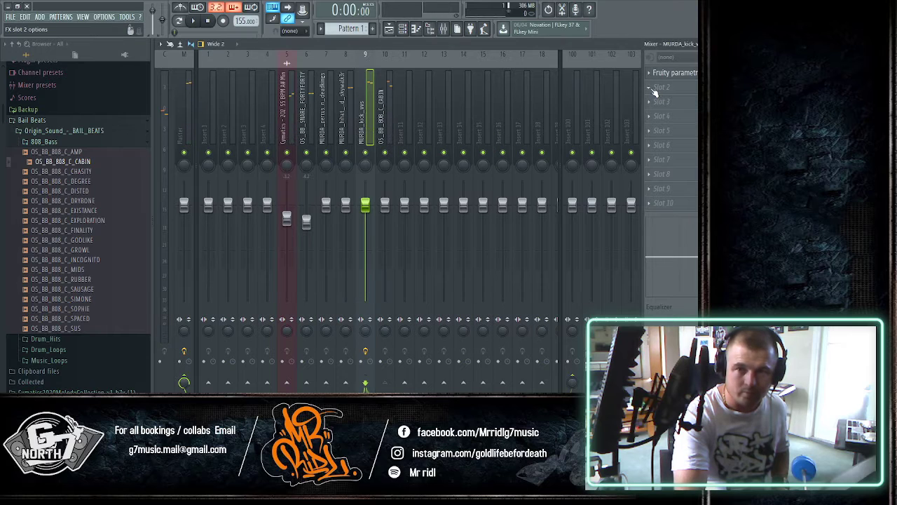
- Add Fruity Soft Clipper to the kick track's second effect slot and listen to the result
click(654, 92)
click(617, 160)
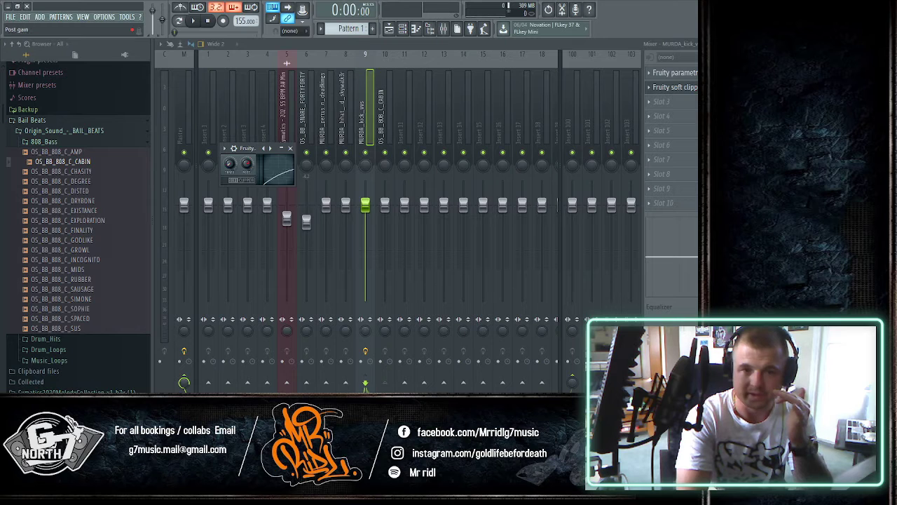
click(290, 148)
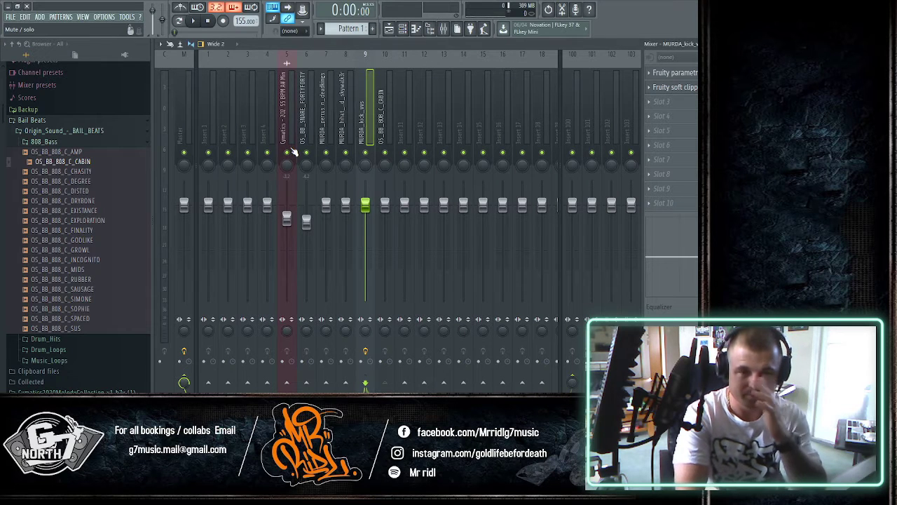
click(686, 92)
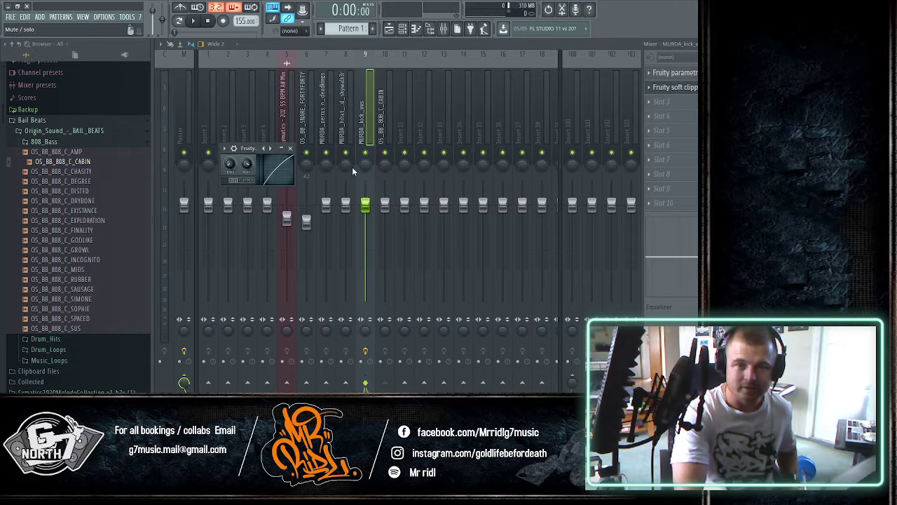
key(space)
click(290, 148)
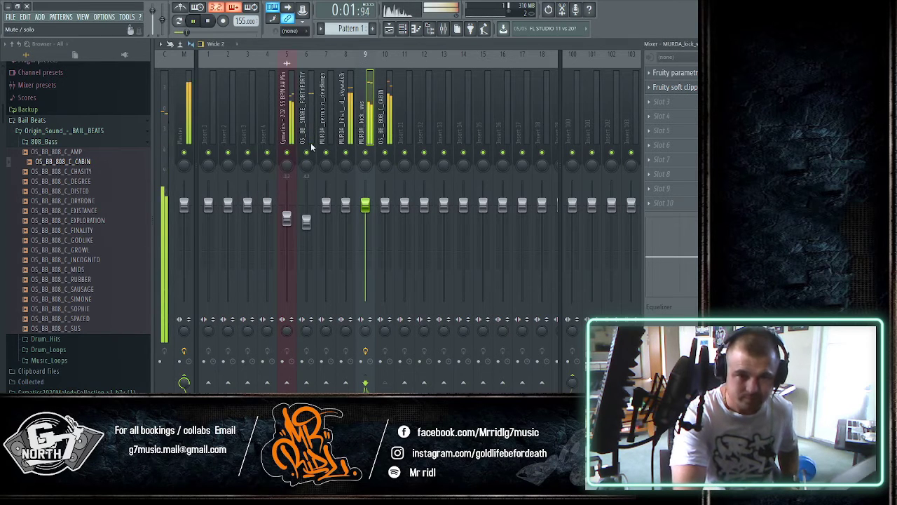
key(space)
- Load Fruity Parametric EQ 2 into the first effect slot of the OS_BB_808_C_CABIN track
click(382, 119)
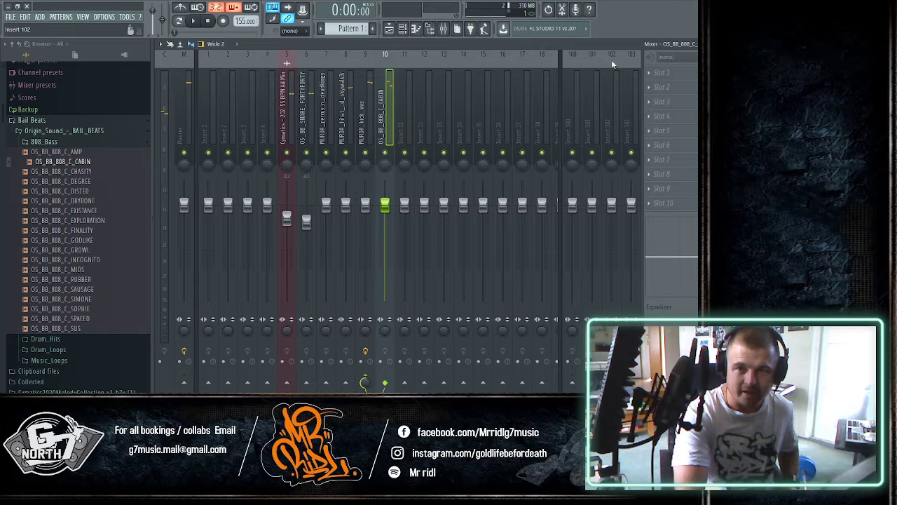
click(649, 76)
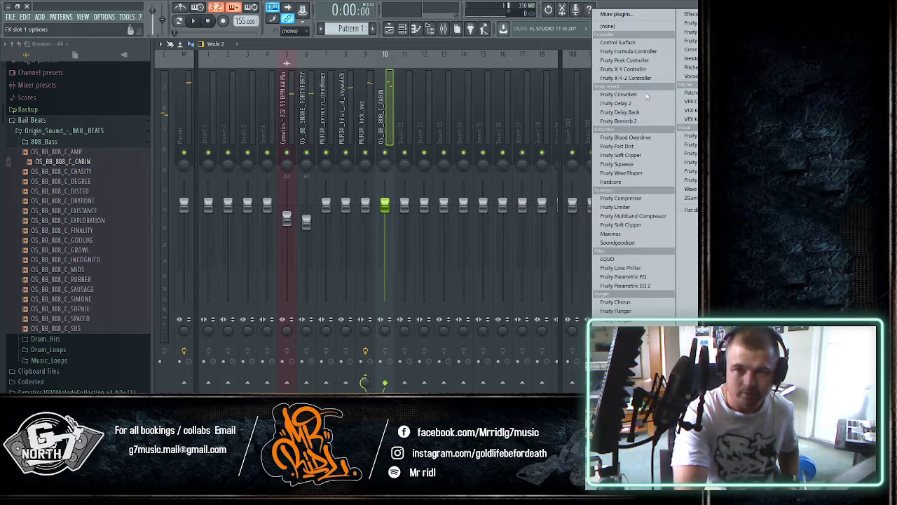
click(626, 286)
- Cut the 808's upper frequencies by steepening EQ band 7 and pulling it down to band 3's frequency, checking it during playback
right_click(404, 240)
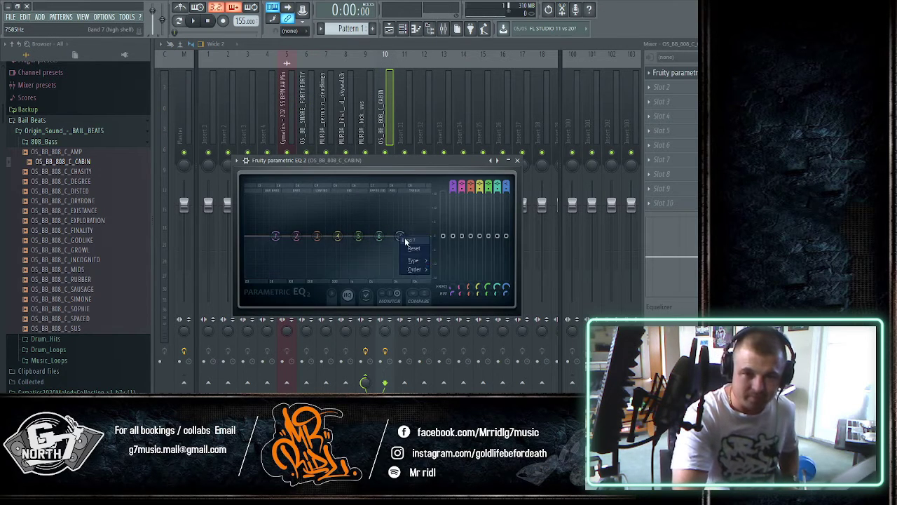
click(441, 272)
drag(402, 239, 318, 276)
key(space)
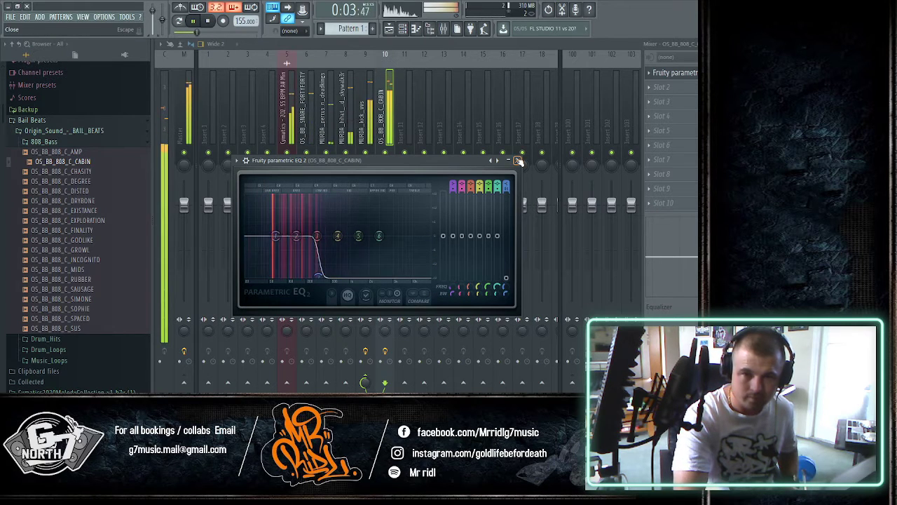
click(519, 161)
key(space)
- Add Fruity Blood Overdrive to the 808 track's second effect slot and set its PreAmp to about 0.026 during playback
click(661, 87)
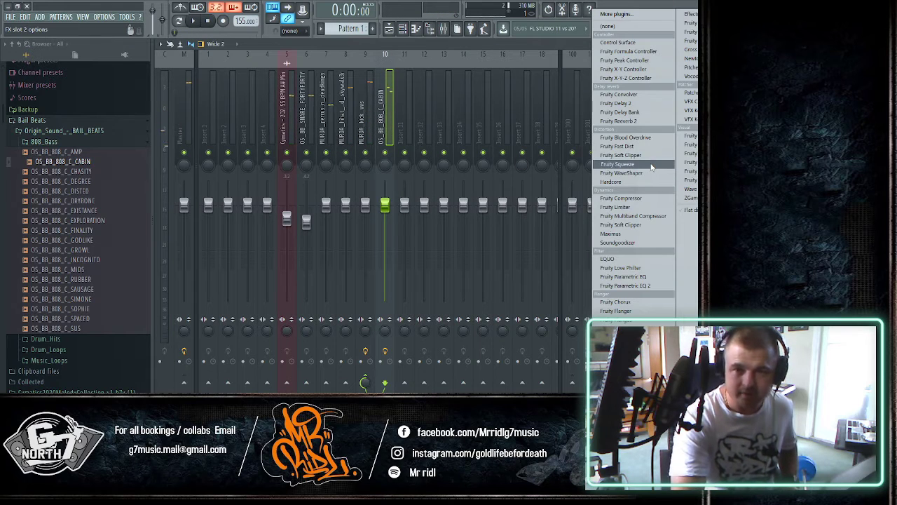
click(645, 138)
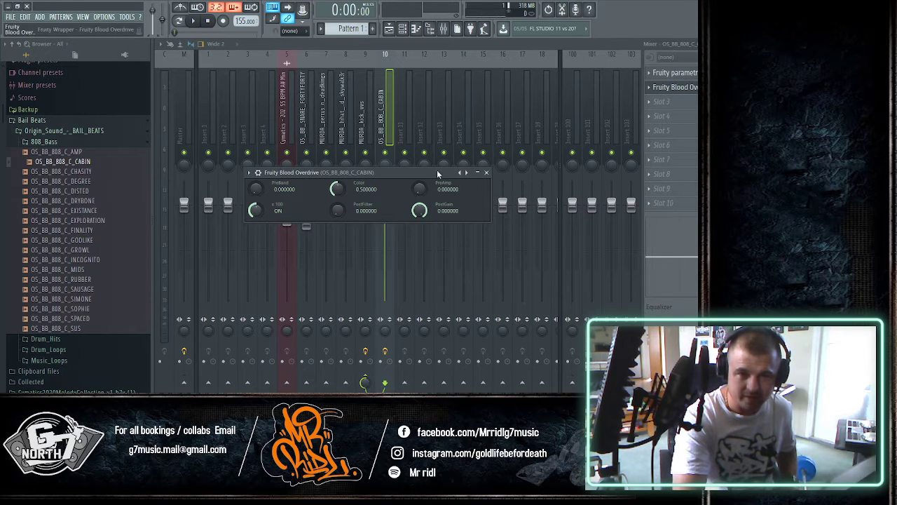
scroll(420, 188, up, 2)
key(space)
scroll(419, 190, up, 12)
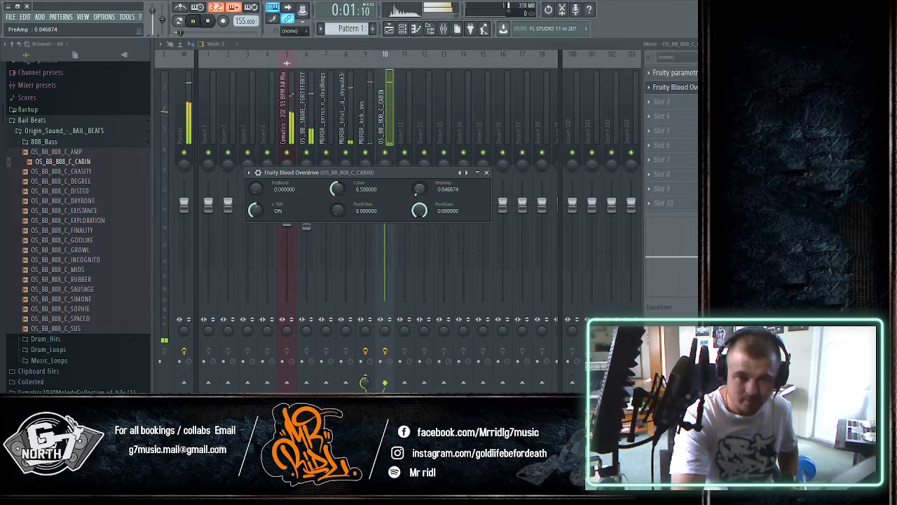
scroll(417, 190, down, 2)
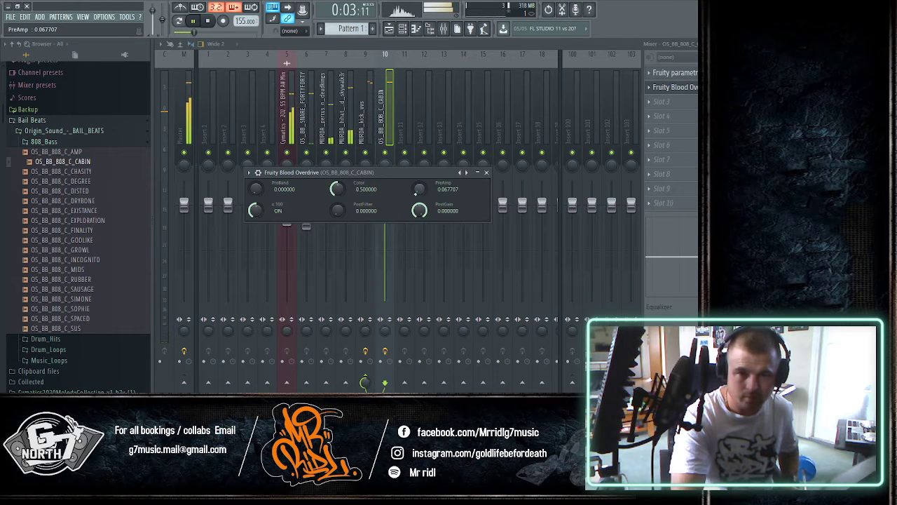
scroll(417, 191, down, 7)
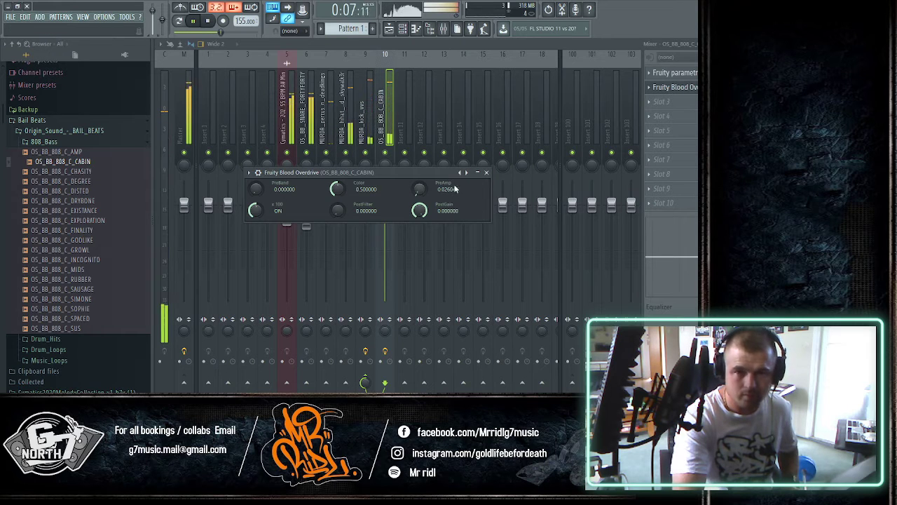
click(486, 172)
- Balance the mix by lowering the percussion, hi-hat and 808 track levels, with the 808 at about -7 dB
drag(387, 212, 384, 228)
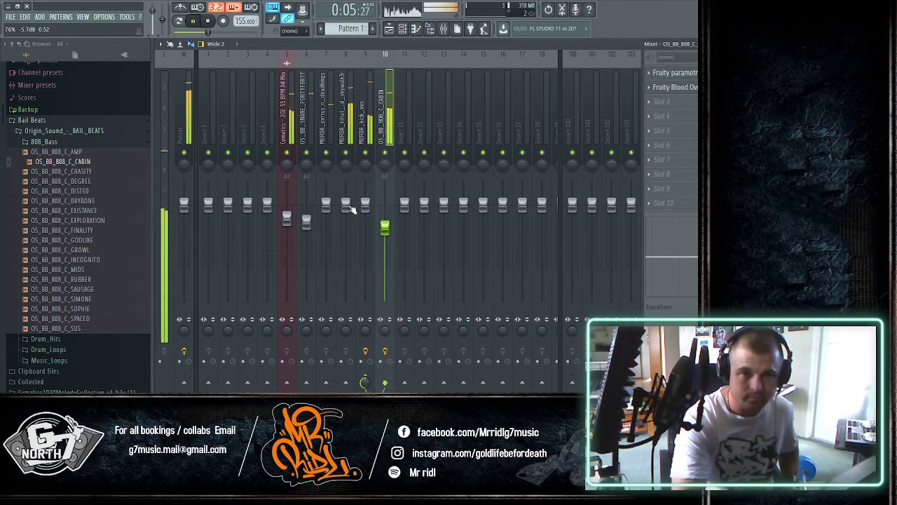
drag(345, 204, 385, 233)
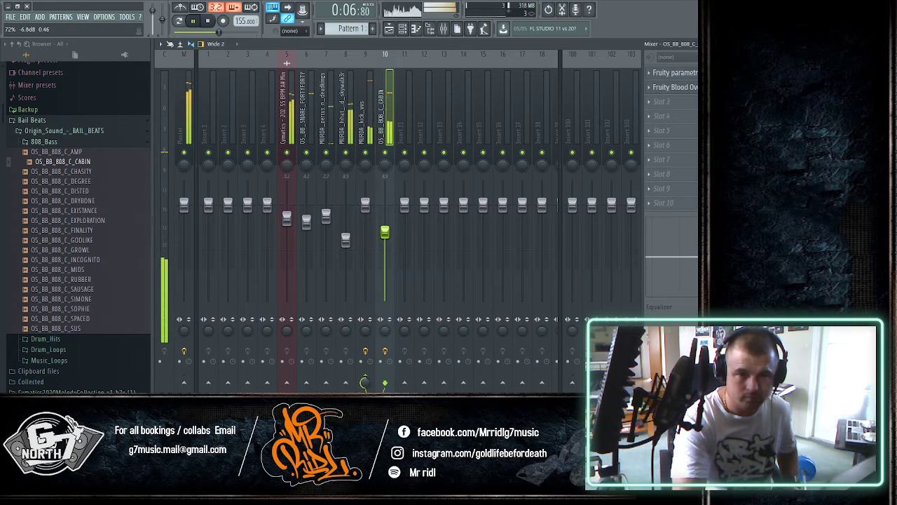
key(space)
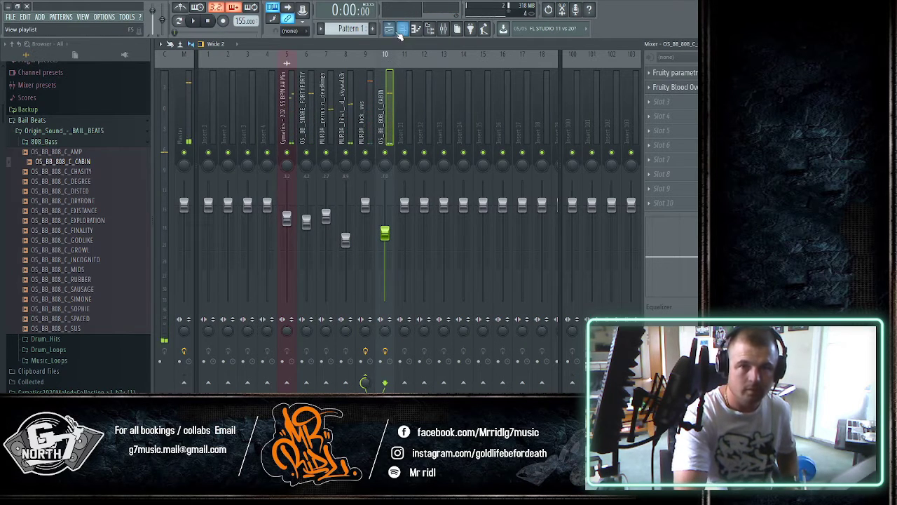
- Open the playlist and move both the Cymatics melody clip and the Pattern 1 clip to start at bar 5
click(393, 30)
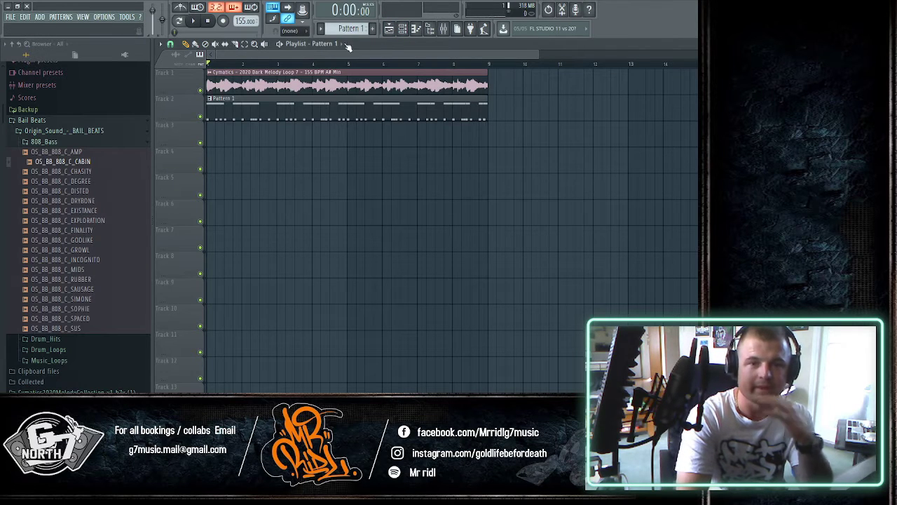
click(241, 47)
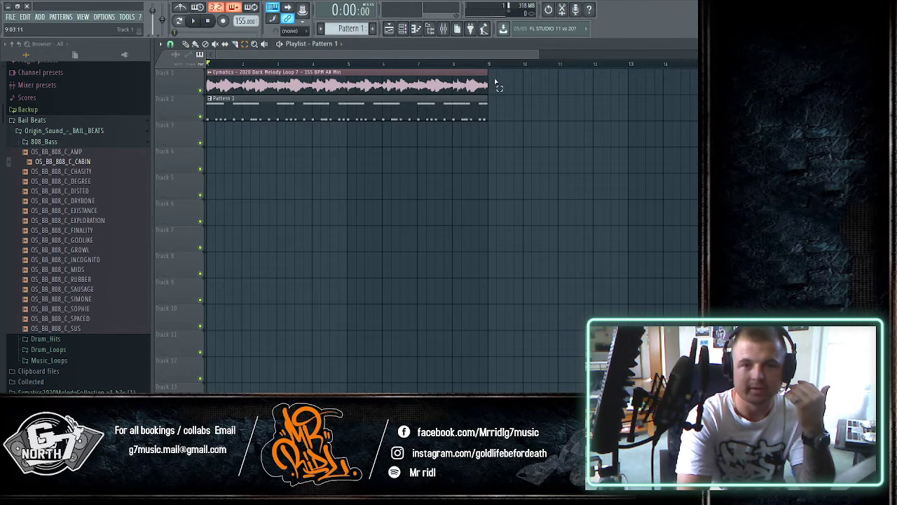
drag(496, 81, 196, 207)
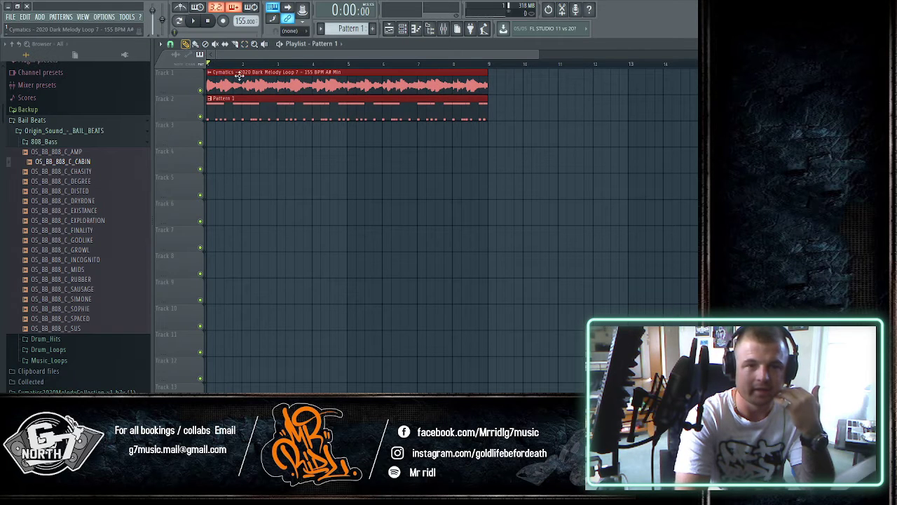
drag(247, 91, 392, 96)
- Place a copy of the Cymatics melody clip on Track 4 starting at bar 1
click(259, 104)
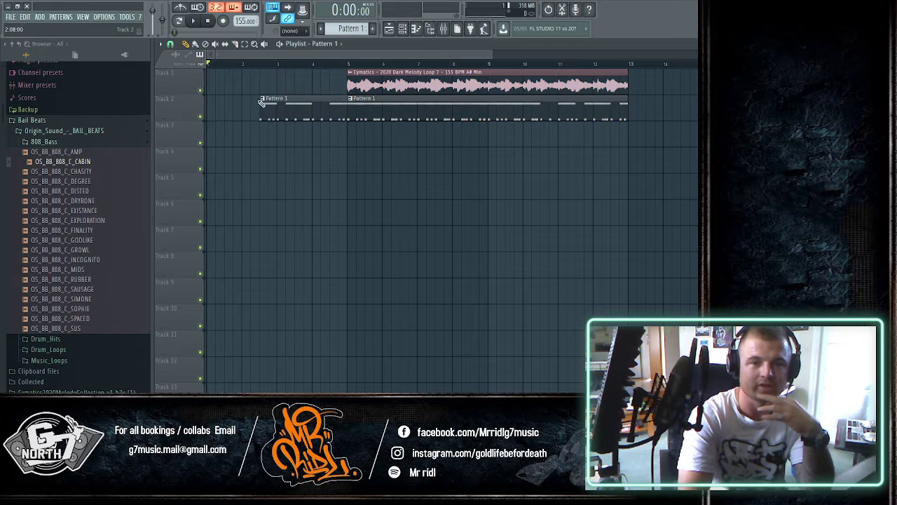
click(373, 82)
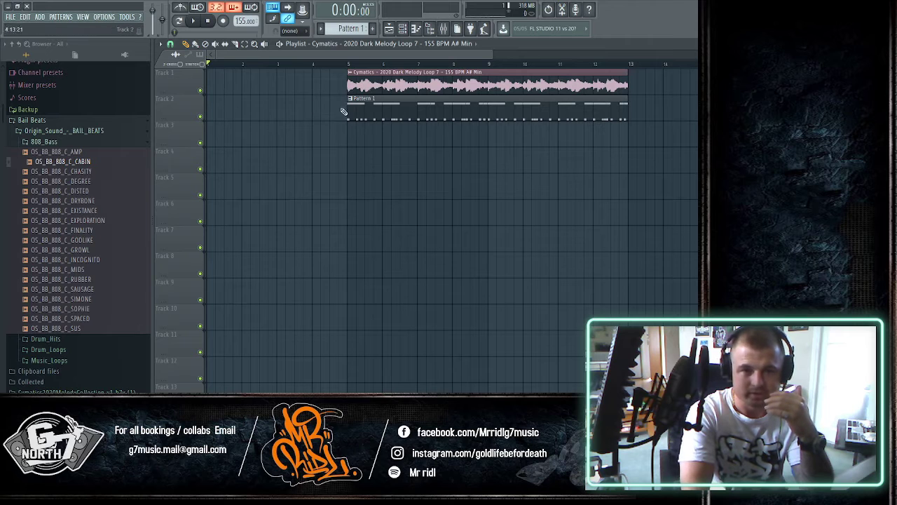
click(208, 162)
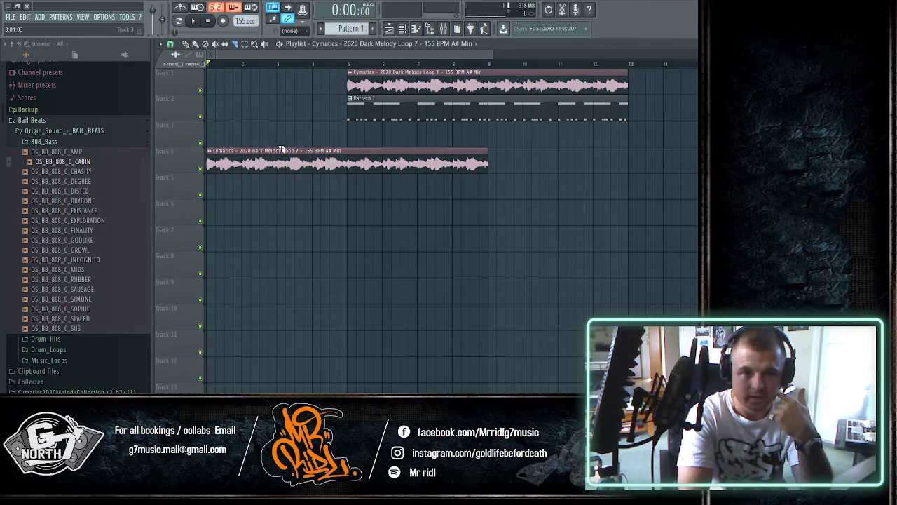
drag(278, 187, 277, 186)
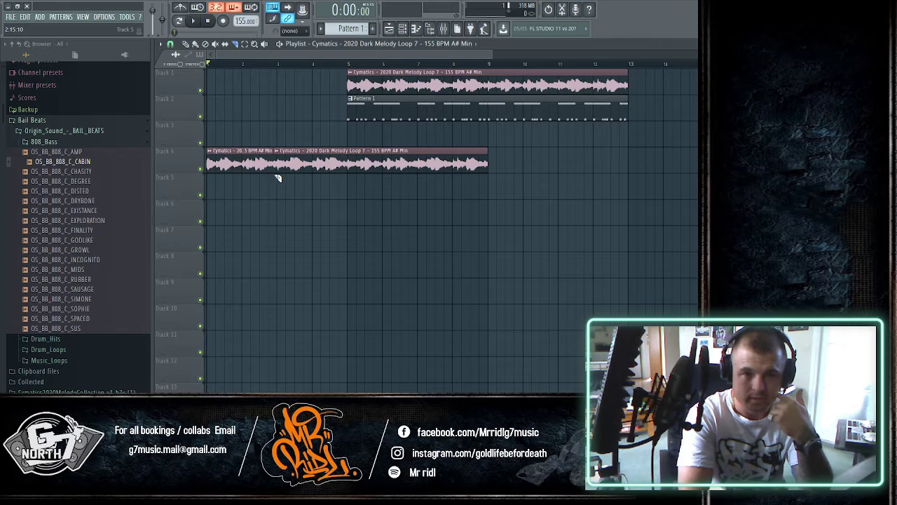
click(25, 16)
click(44, 31)
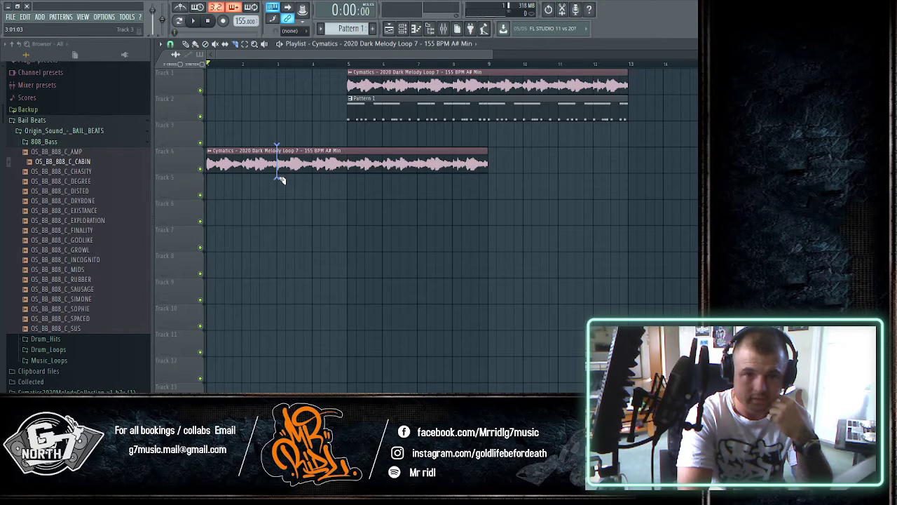
- Slice the Track 4 melody clip at bar 3, keeping only its first two bars as a unique sample
drag(281, 181, 282, 186)
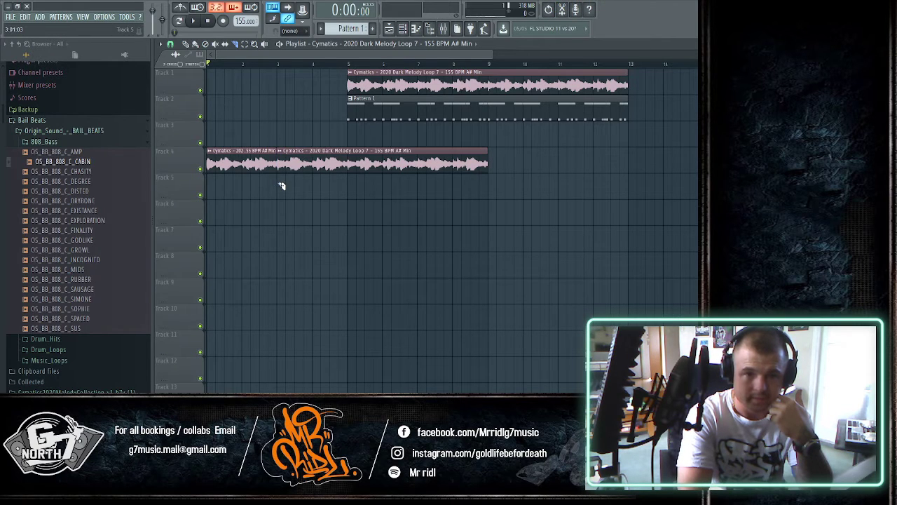
right_click(344, 164)
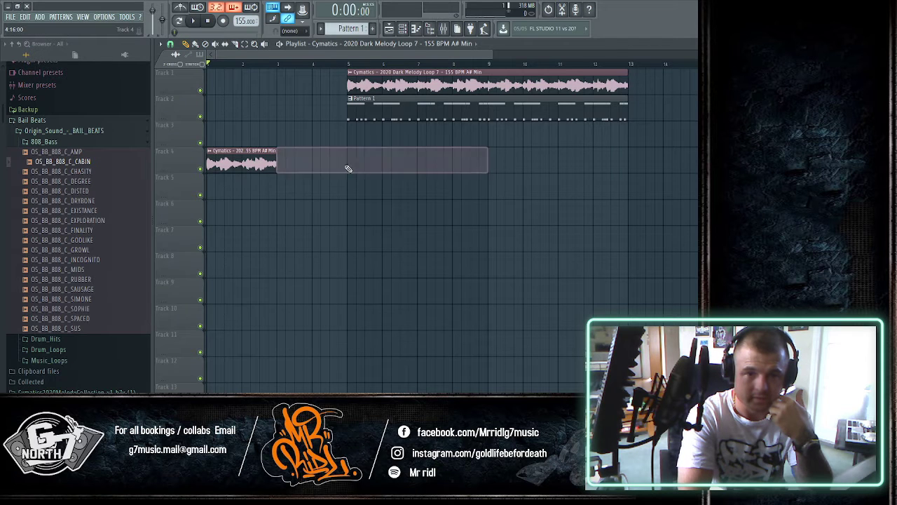
click(214, 156)
click(293, 169)
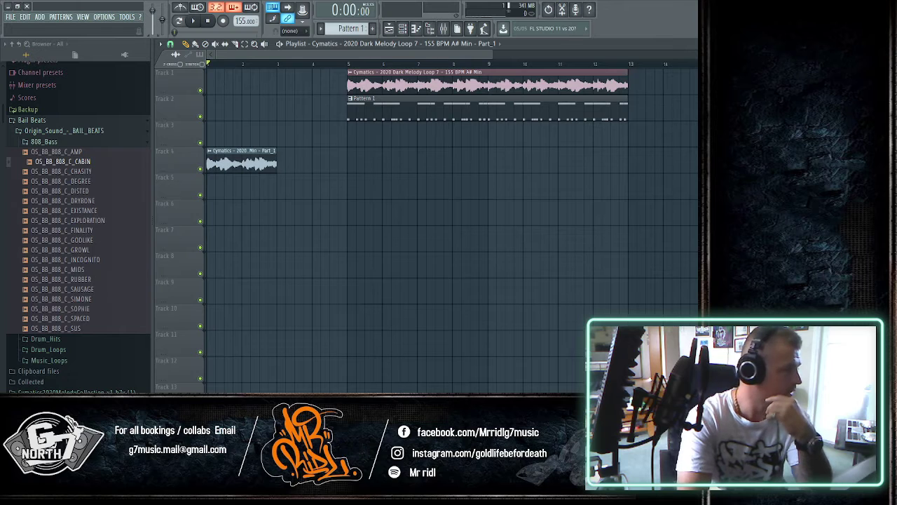
- Time-stretch the two-bar melody sample on Track 4 to four bars so it reaches bar 5
double_click(235, 164)
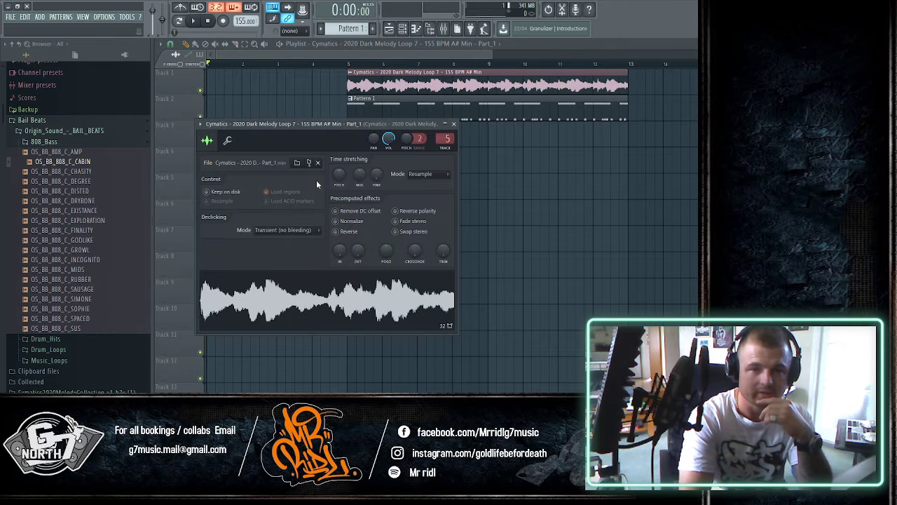
drag(414, 125, 557, 167)
scroll(591, 182, down, 1)
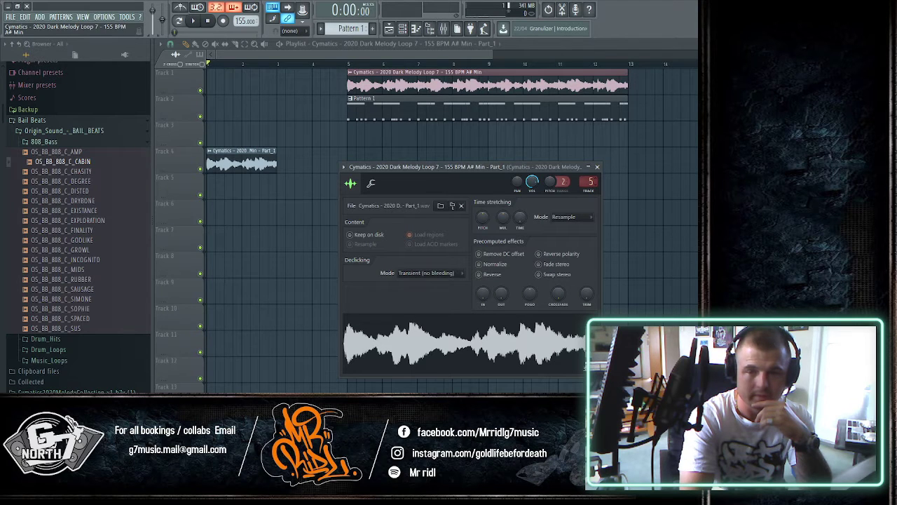
scroll(591, 181, up, 1)
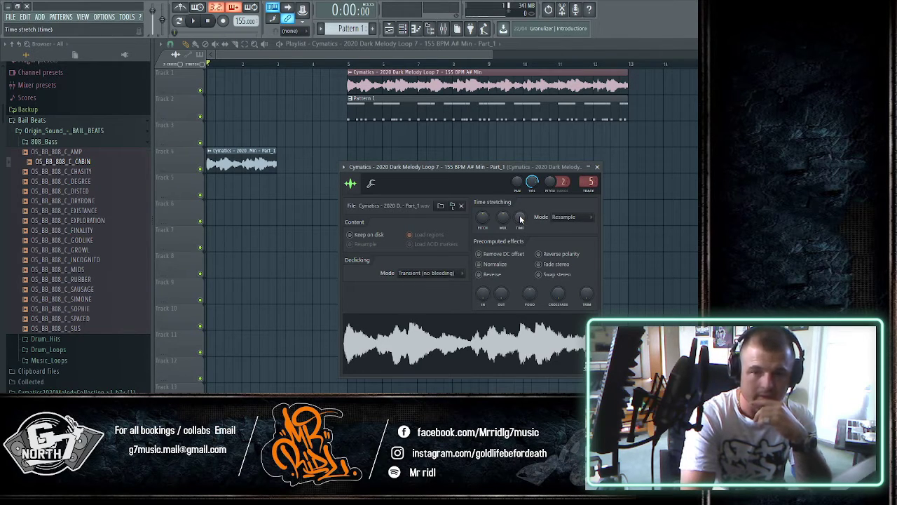
drag(519, 219, 520, 201)
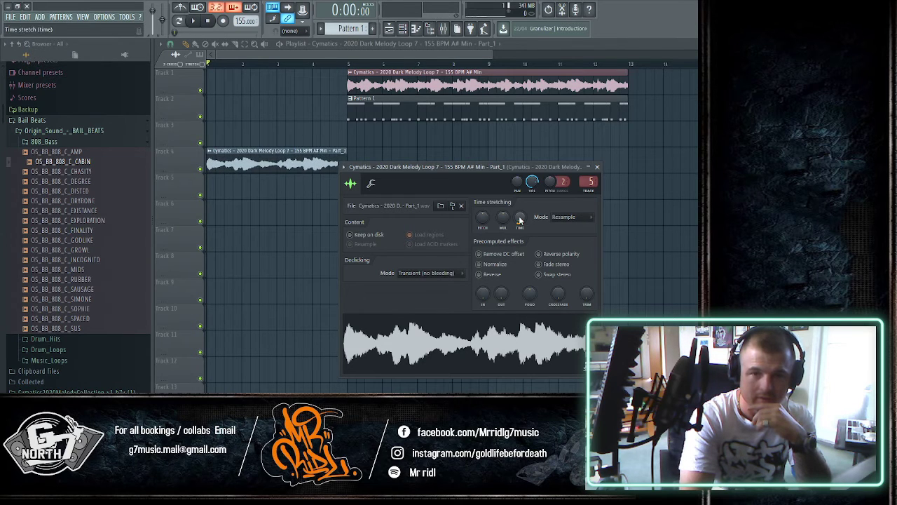
click(597, 167)
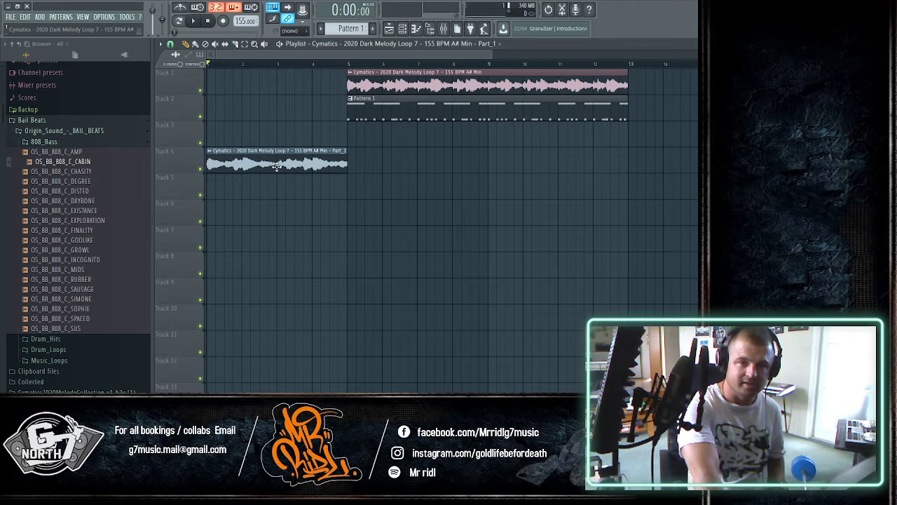
- Play the arrangement from the stretched intro into the main section and stop playback
key(space)
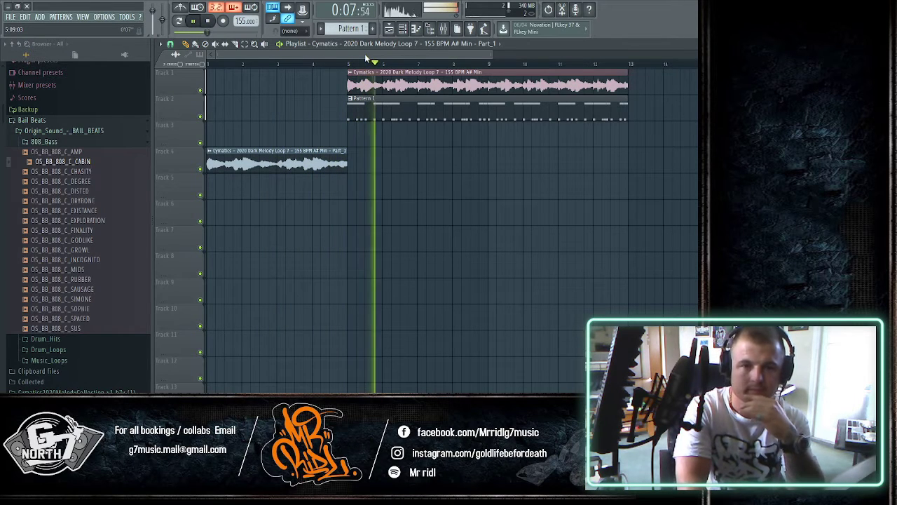
click(212, 22)
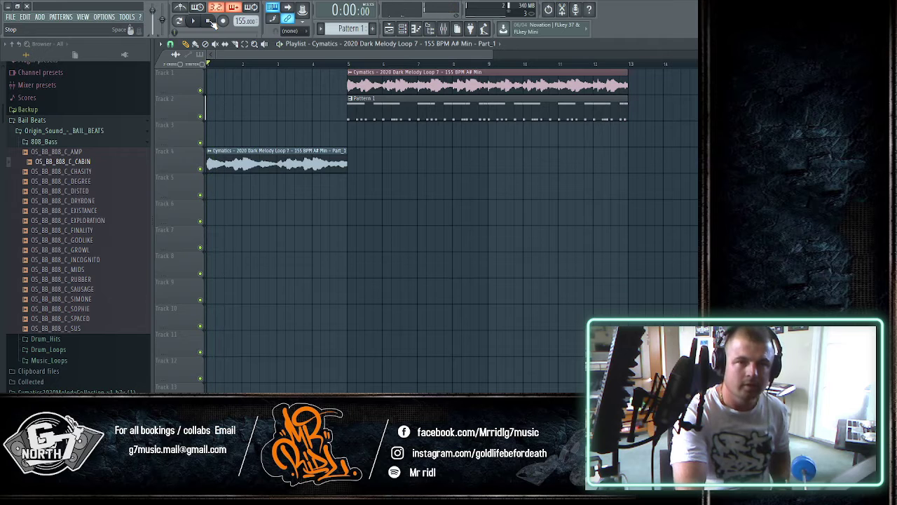
drag(225, 53, 156, 81)
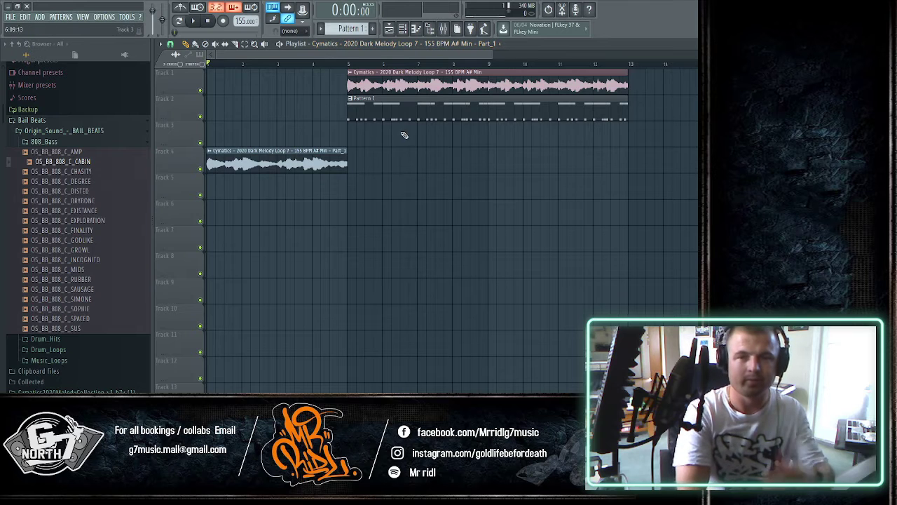
- Split Pattern 1 by channel so each drum and 808 part has its own playlist clip
drag(374, 58, 414, 56)
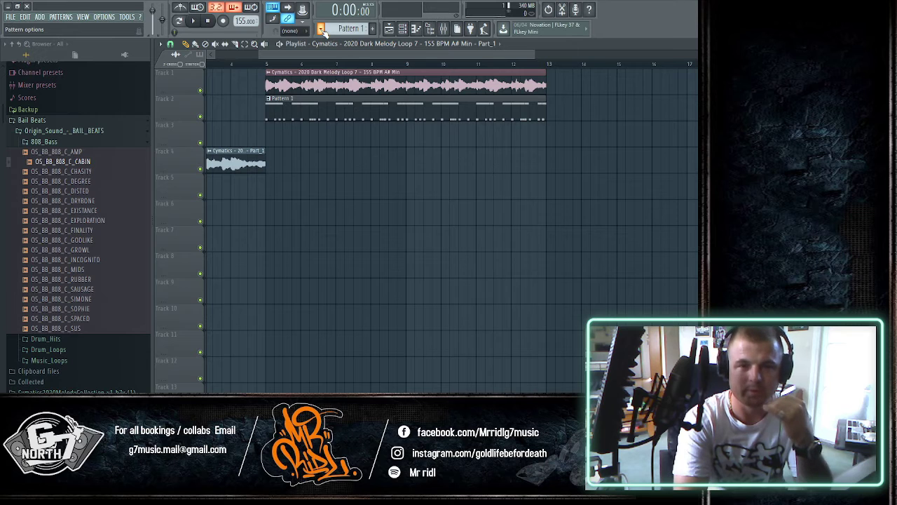
click(322, 28)
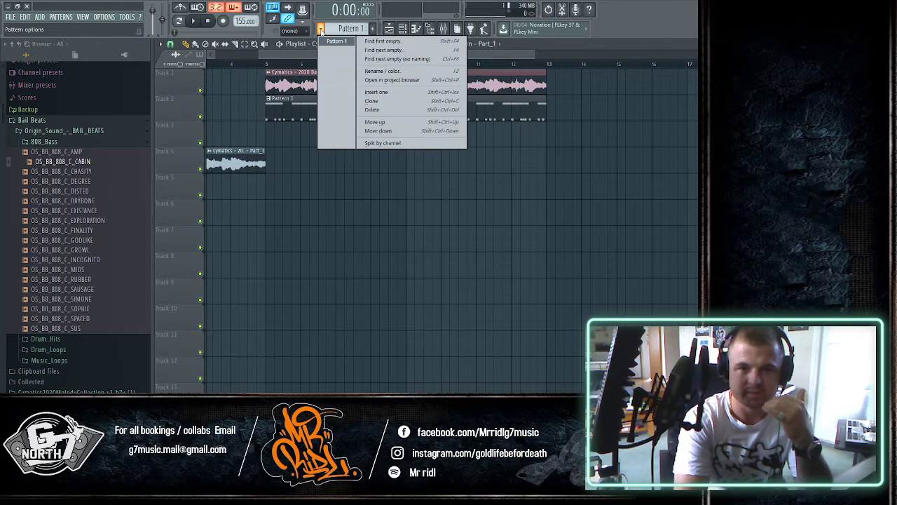
click(321, 30)
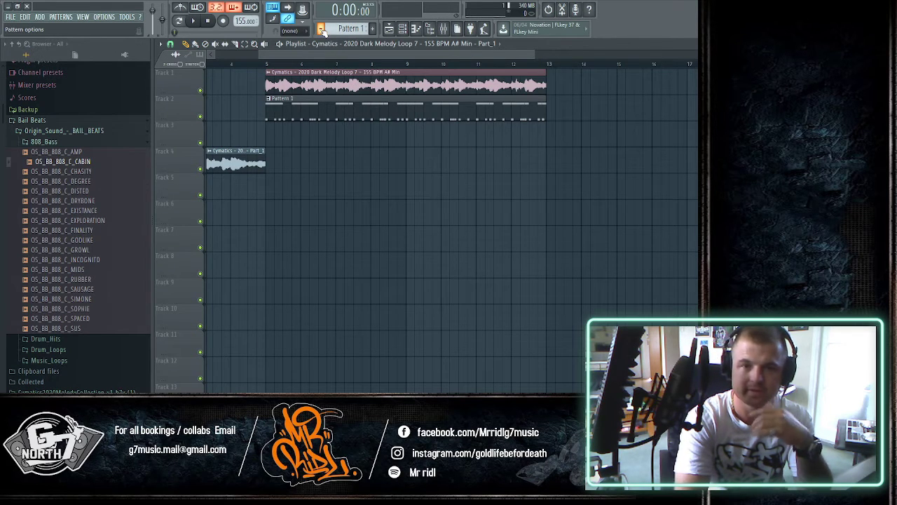
click(322, 29)
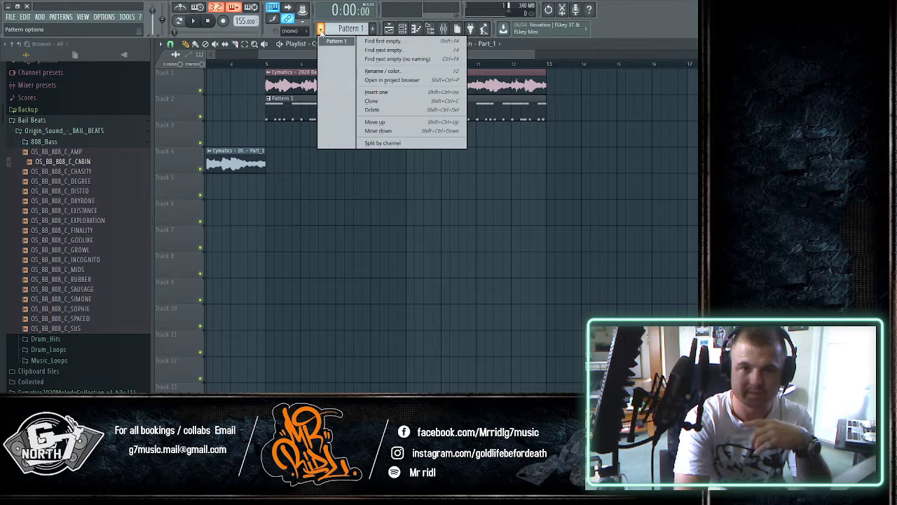
click(381, 143)
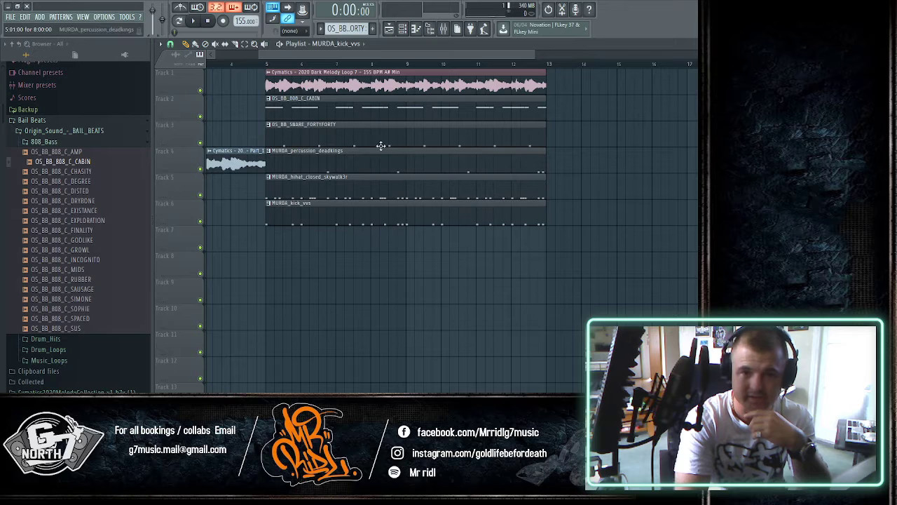
mouse_move(381, 114)
mouse_down()
mouse_move(379, 171)
mouse_move(380, 110)
mouse_up()
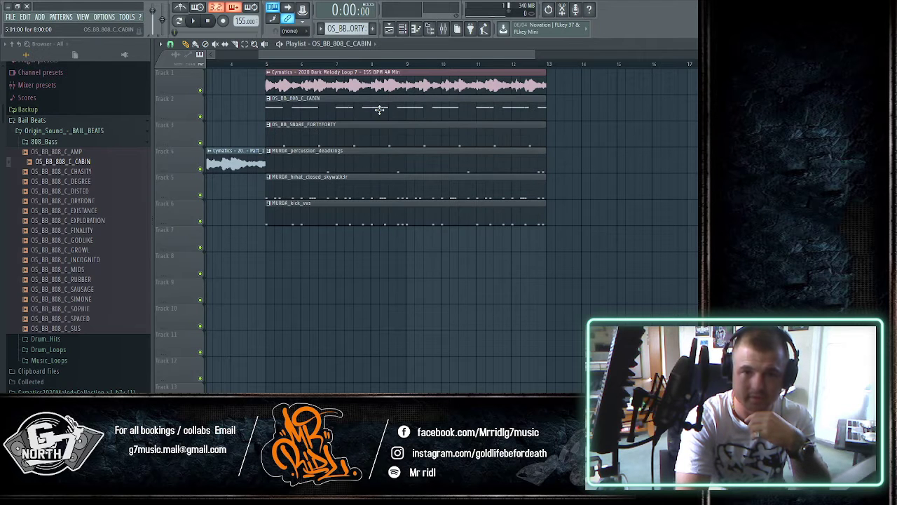
- Place a second copy of the Cymatics melody clip on Track 1 starting at bar 13
drag(370, 52, 438, 58)
click(396, 85)
click(482, 87)
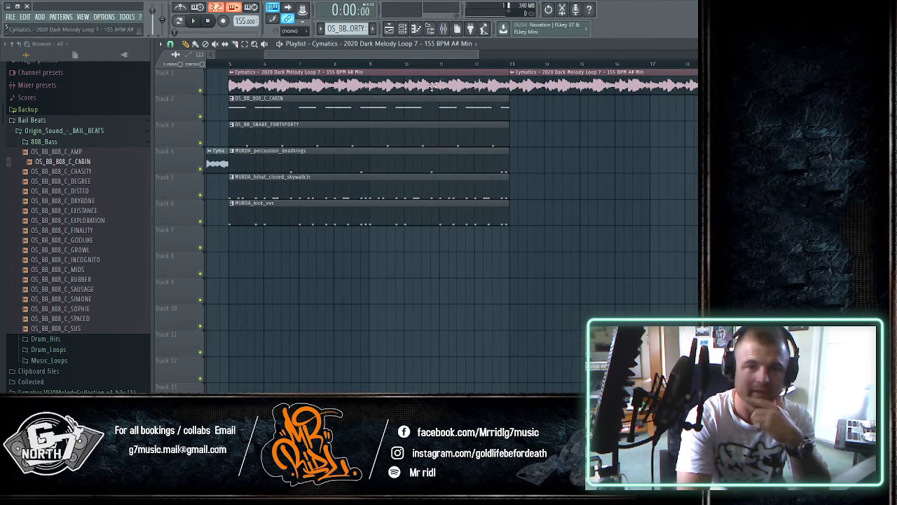
- Place copies of the snare, percussion, hi-hat and kick clips at bar 13 on Tracks 3 to 6
click(397, 143)
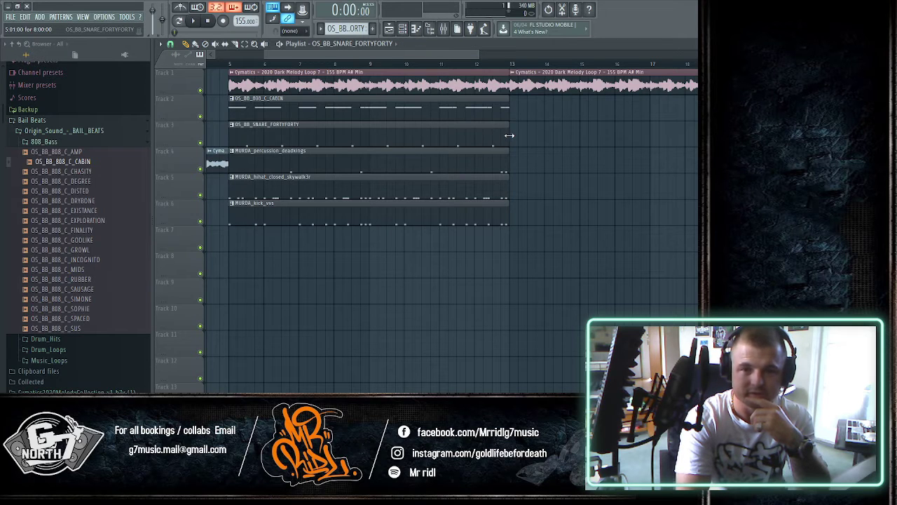
click(511, 138)
click(491, 163)
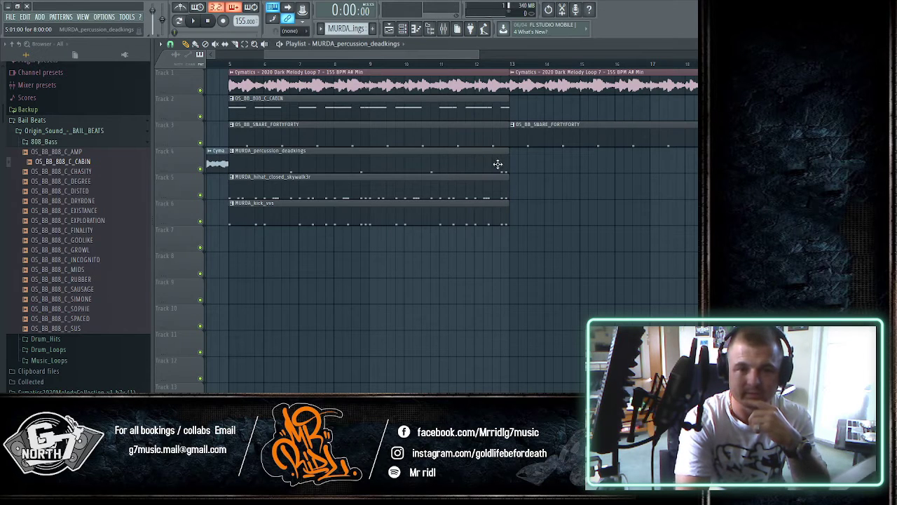
click(511, 164)
click(472, 185)
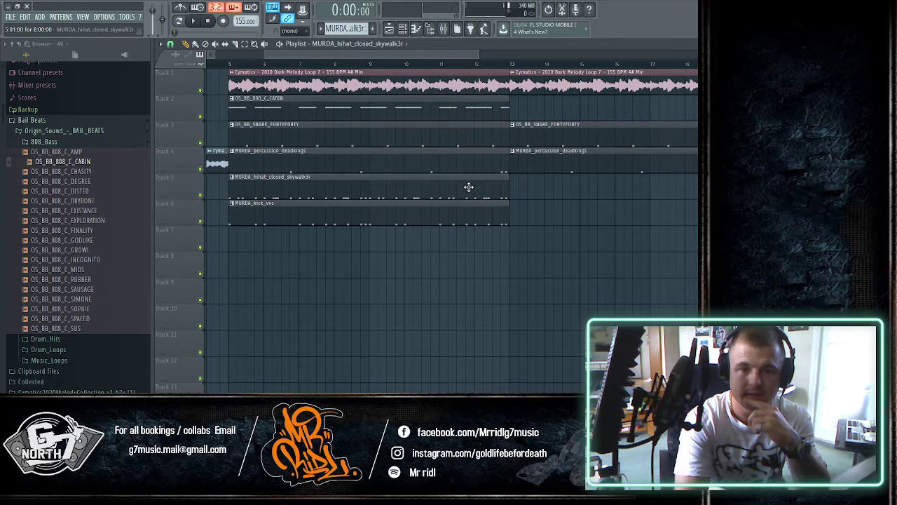
click(510, 199)
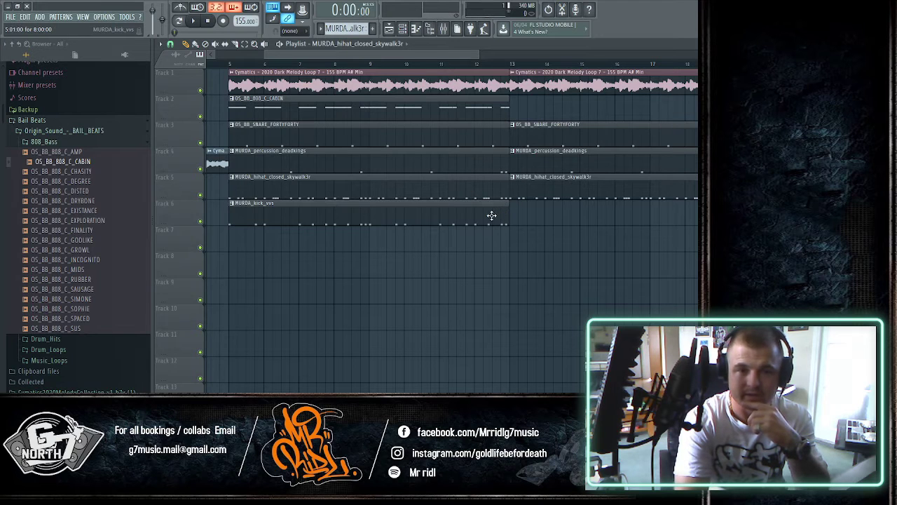
click(491, 215)
click(511, 214)
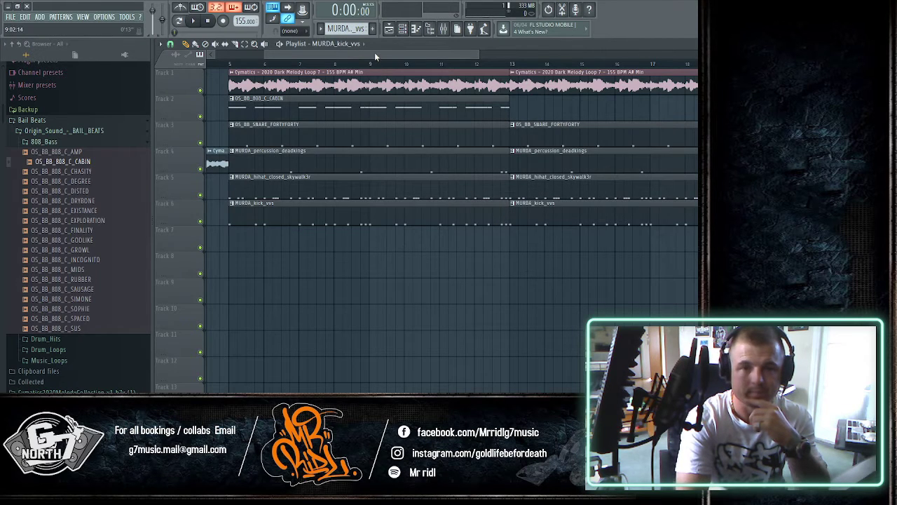
- Trim one bar off the start of the second hi-hat clip and half a bar off the start of the second kick clip
drag(375, 54, 439, 53)
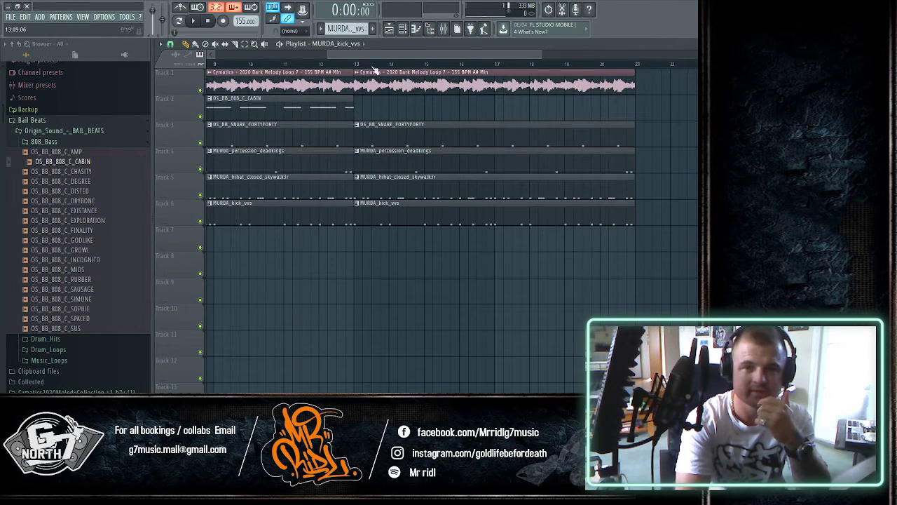
drag(366, 54, 318, 47)
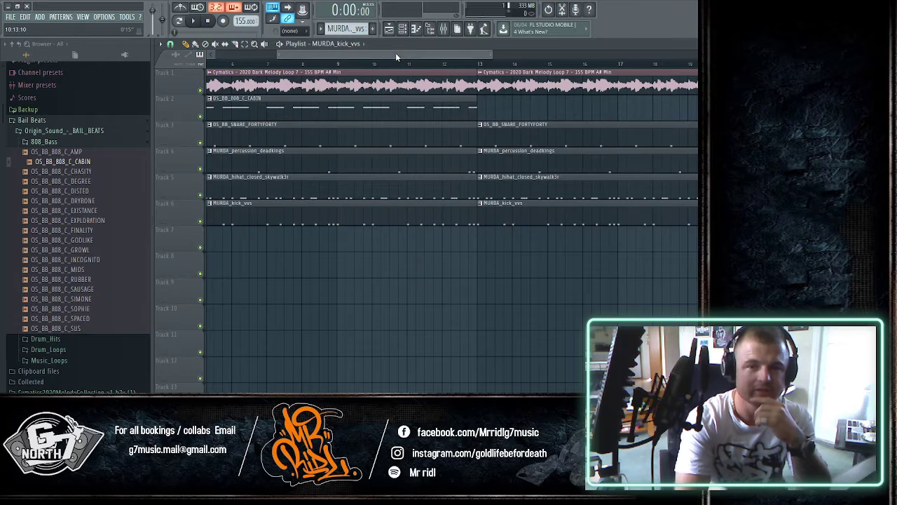
drag(396, 55, 406, 55)
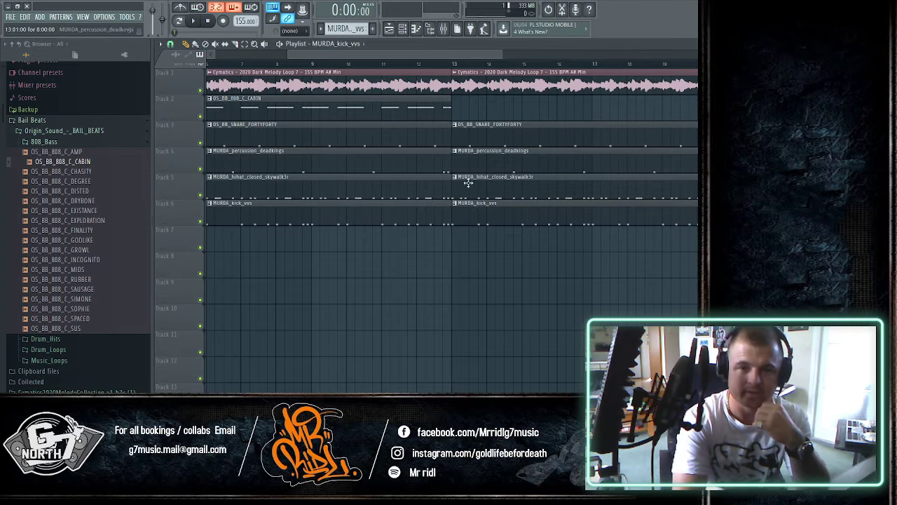
drag(418, 55, 360, 94)
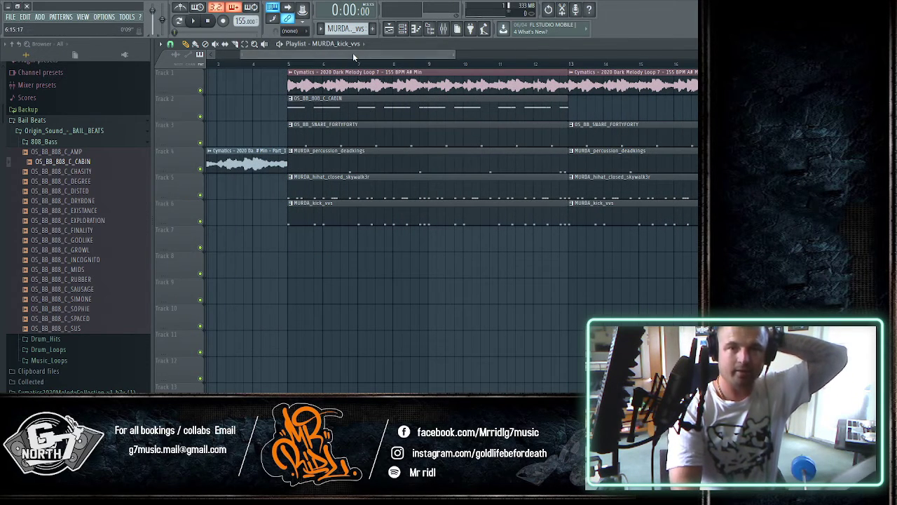
drag(353, 52, 432, 52)
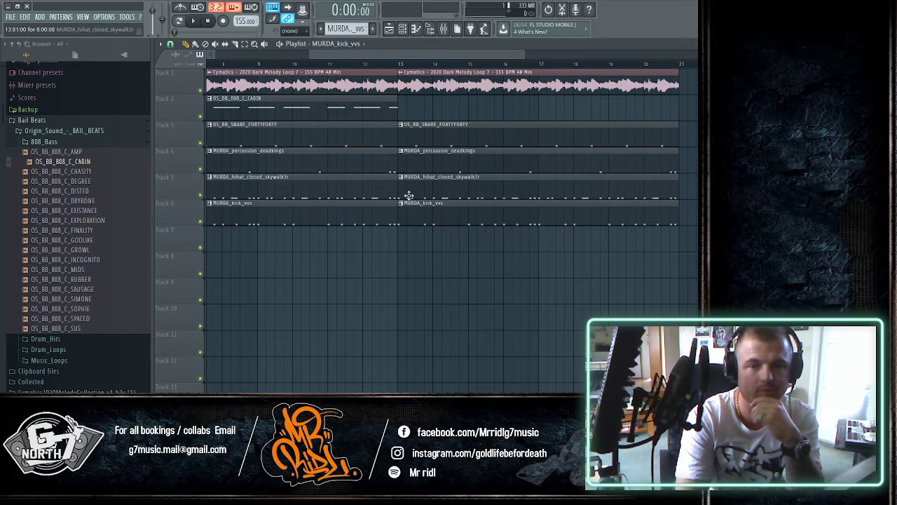
drag(398, 193, 434, 184)
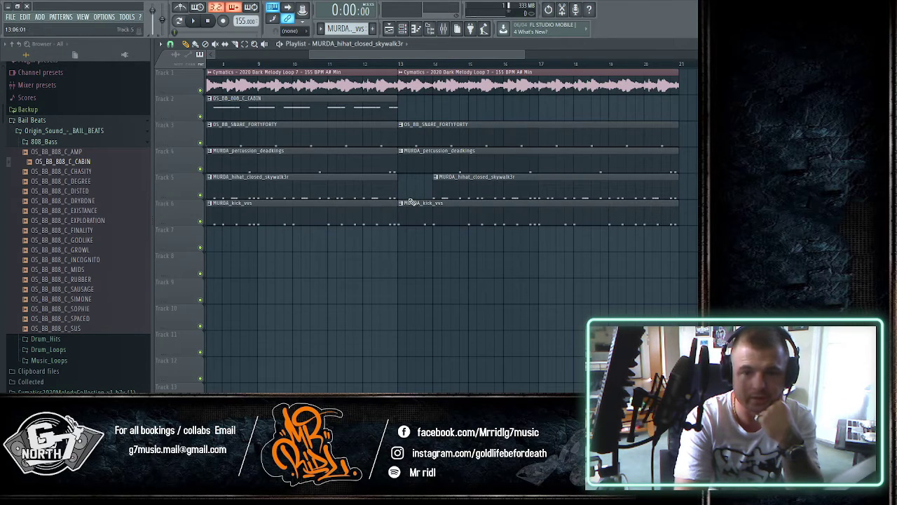
click(399, 217)
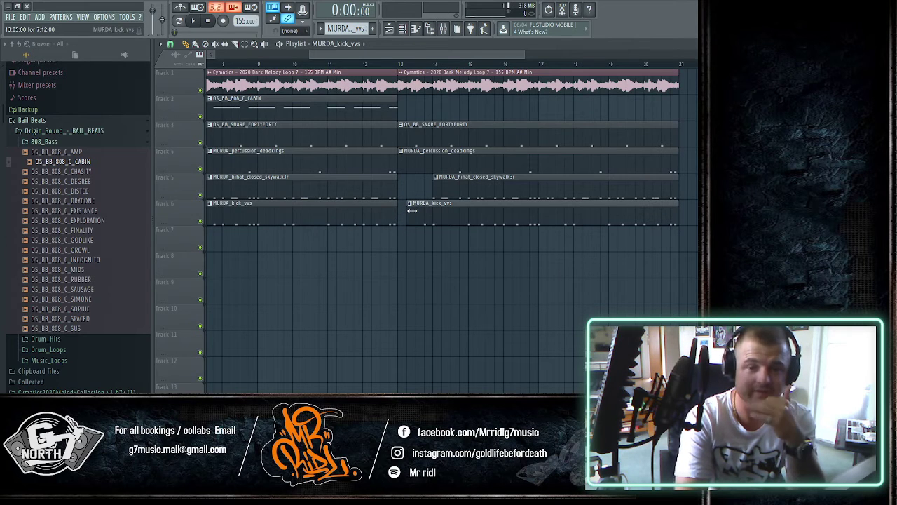
- Trim one beat off the end of the second hi-hat clip and half a bar off the end of the second melody clip
click(675, 193)
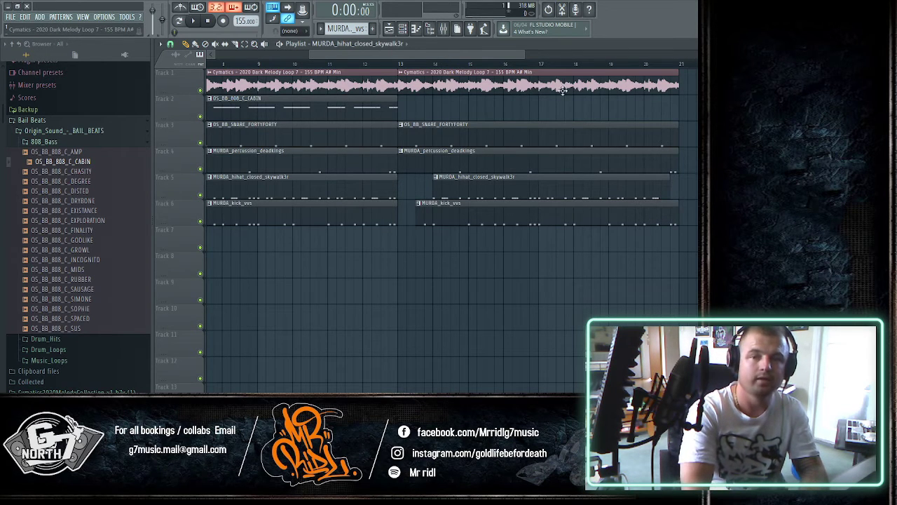
click(677, 86)
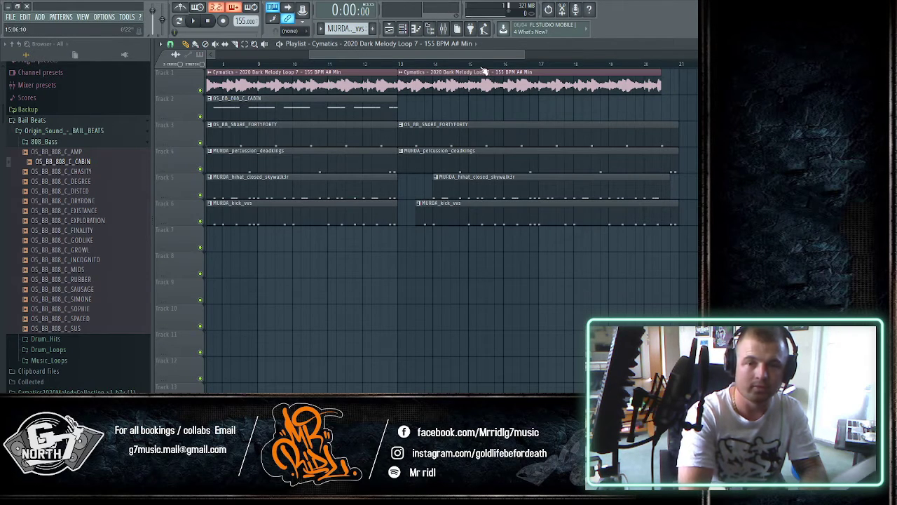
drag(471, 56, 205, 68)
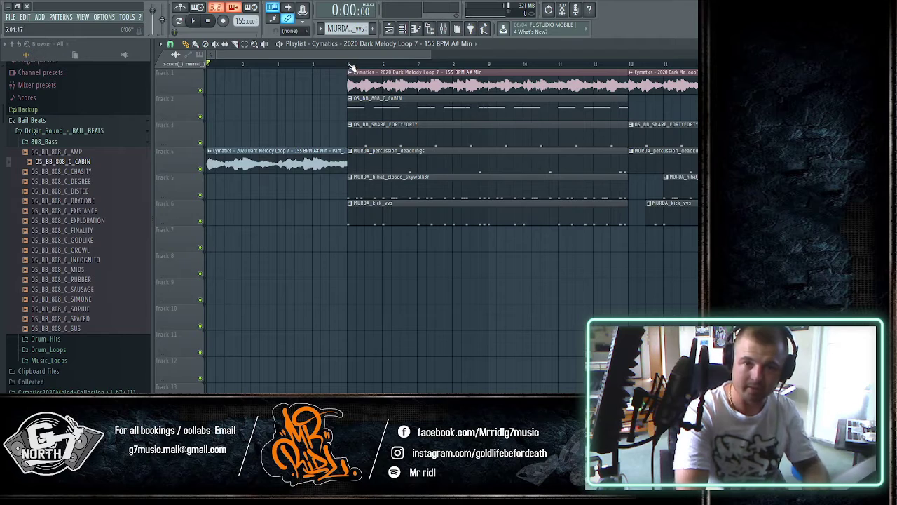
- Select the time range from bar 5 to bar 21, play it back, and return the playhead to bar 1
drag(347, 68, 701, 68)
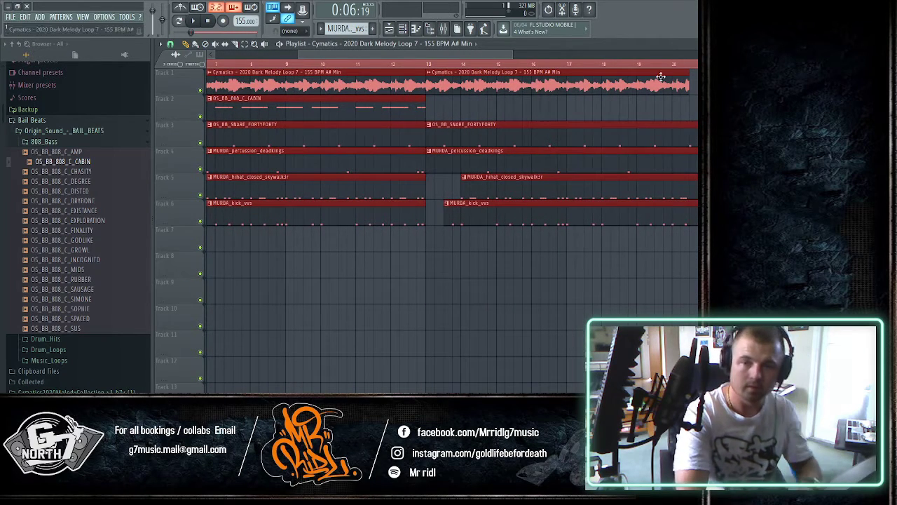
drag(501, 51, 425, 56)
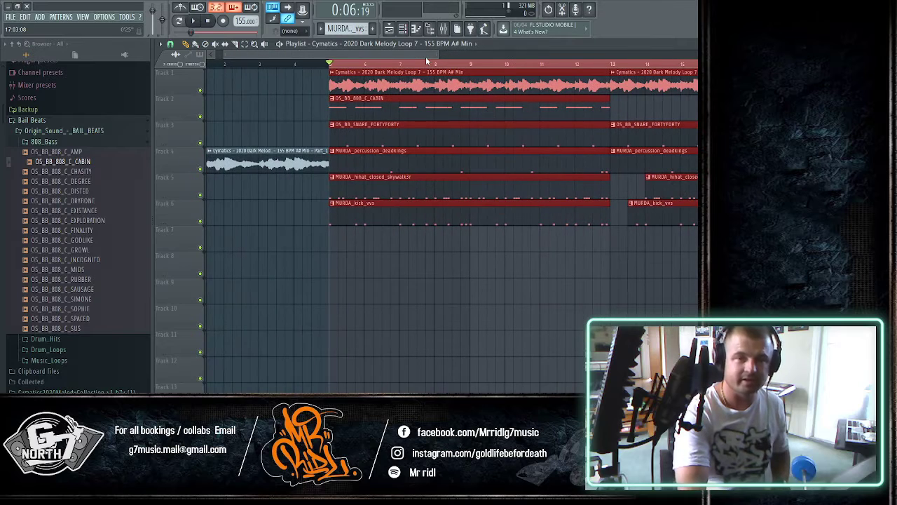
key(space)
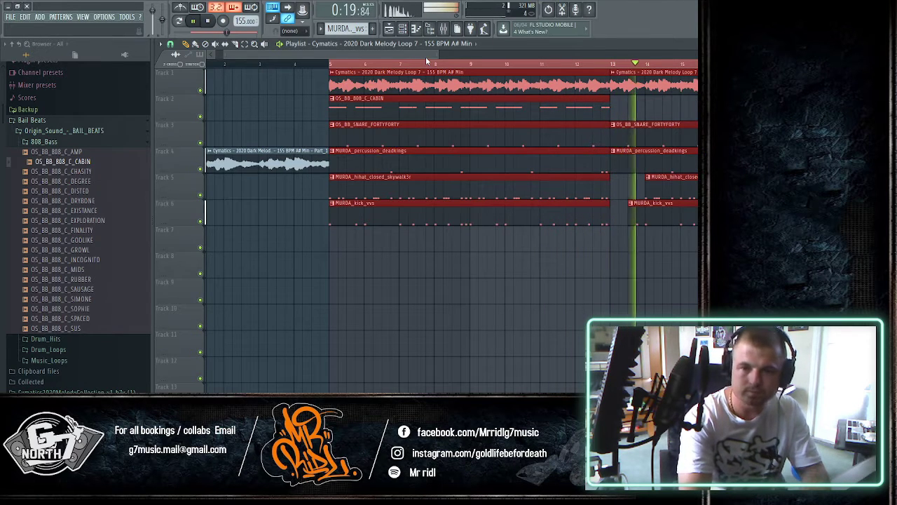
mouse_move(424, 53)
mouse_down()
mouse_move(467, 59)
mouse_move(514, 50)
mouse_move(437, 61)
mouse_up()
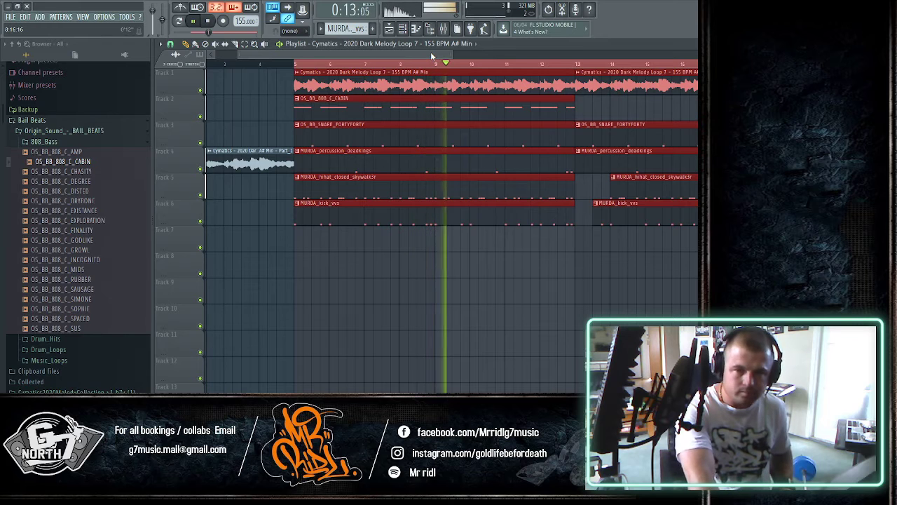
drag(427, 55, 442, 56)
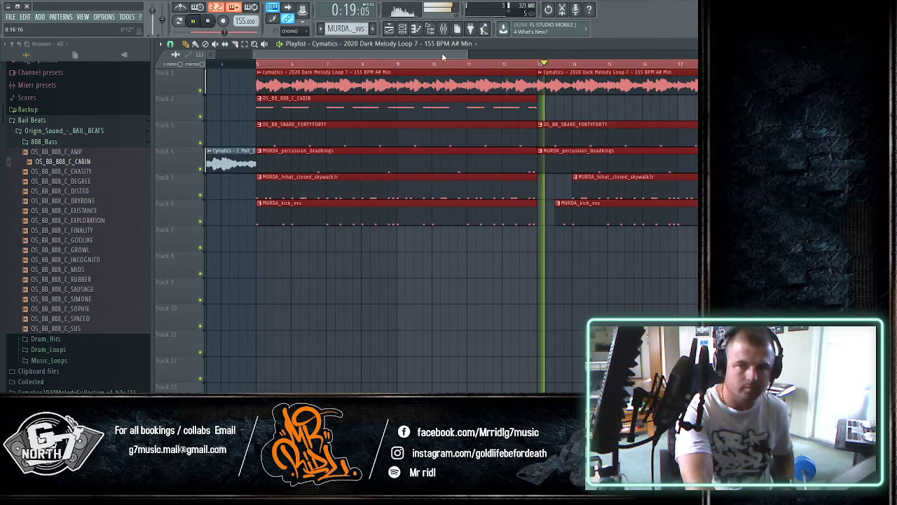
key(space)
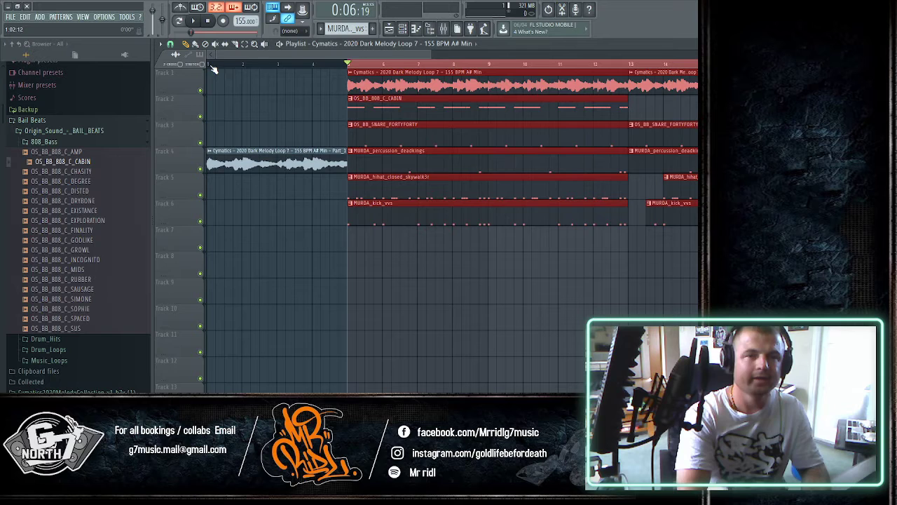
click(214, 68)
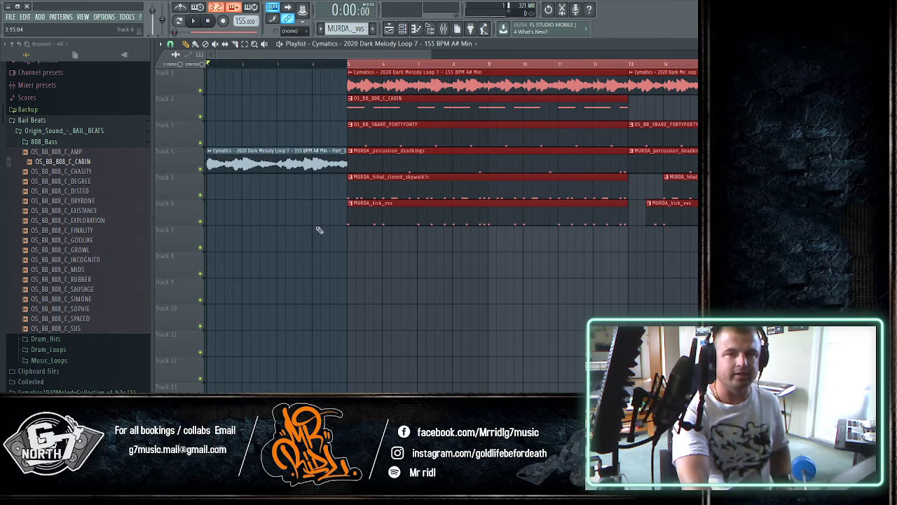
- Open the MURDA_fx sample folder inside the MURDA BEATZ PRESENTS BANDEMIC DRUM KIT
scroll(69, 313, down, 3)
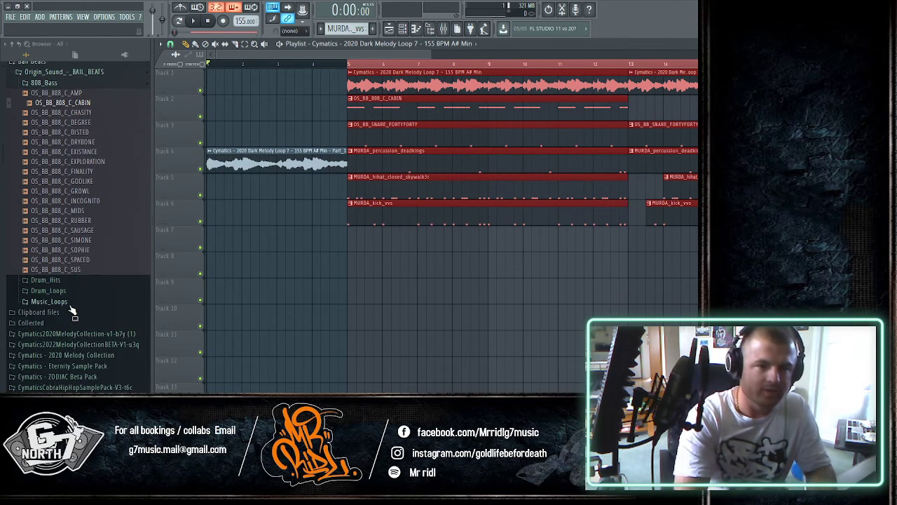
scroll(71, 314, up, 6)
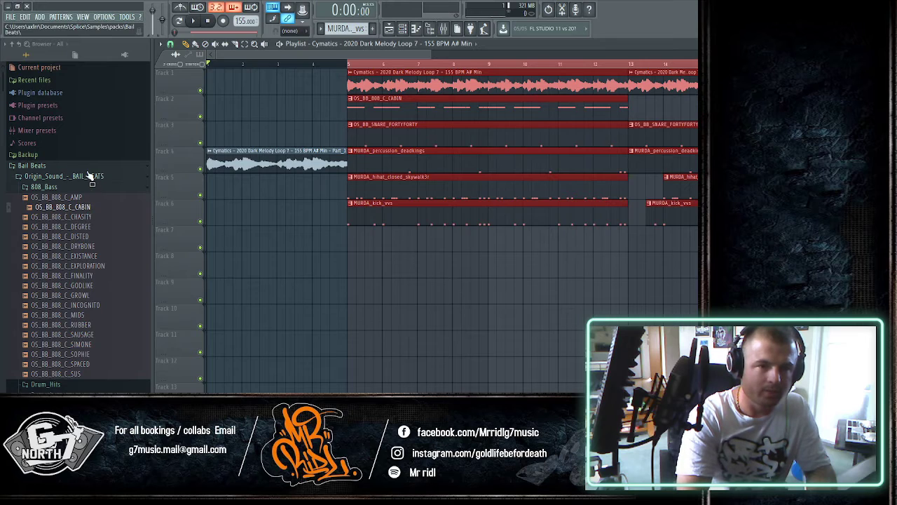
scroll(91, 182, down, 8)
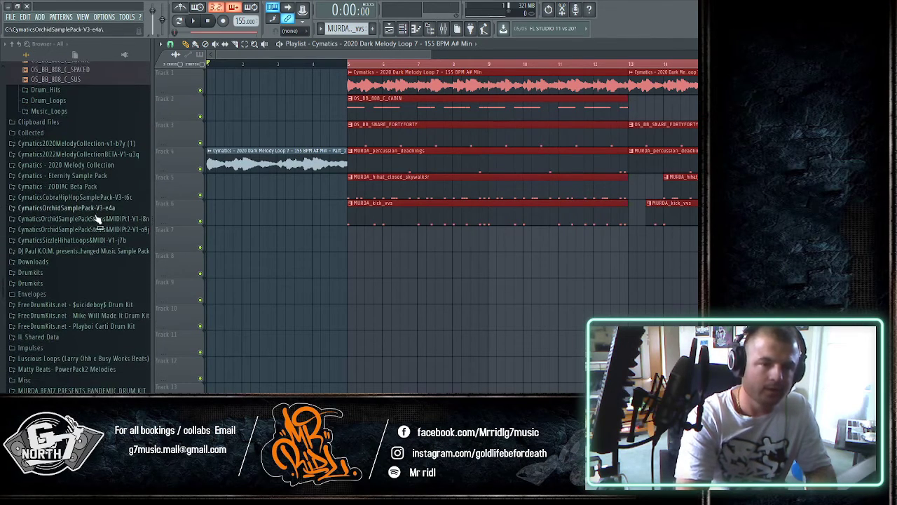
scroll(96, 244, down, 2)
click(75, 333)
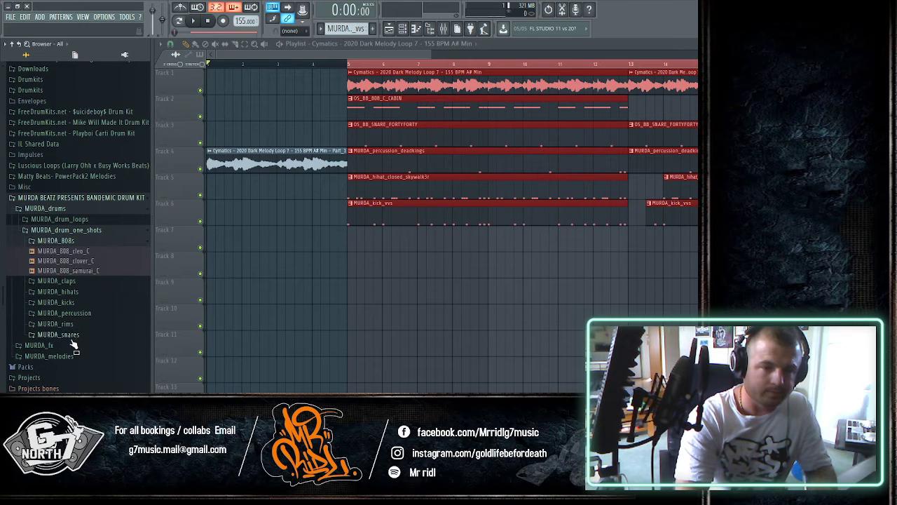
click(72, 344)
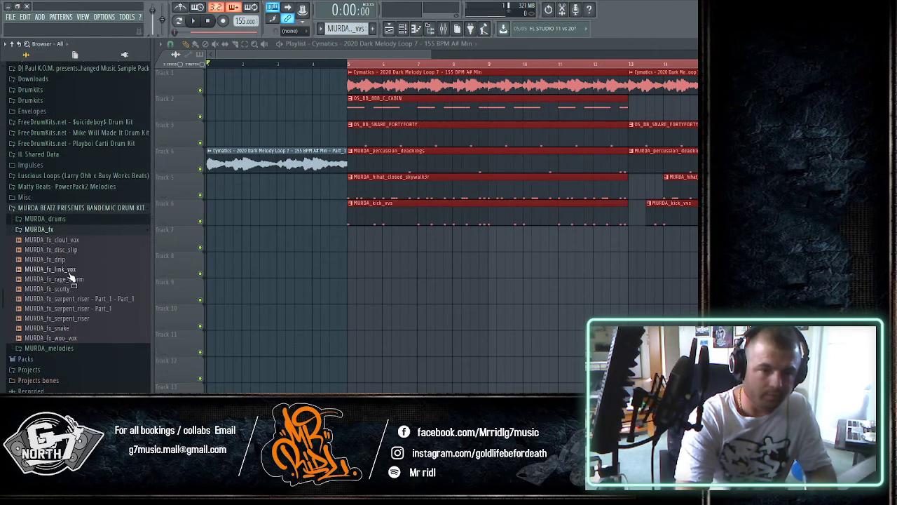
- Audition the link_vox, drip, disc_slip and serpent riser part samples in the MURDA_fx folder
click(69, 271)
click(68, 260)
click(68, 252)
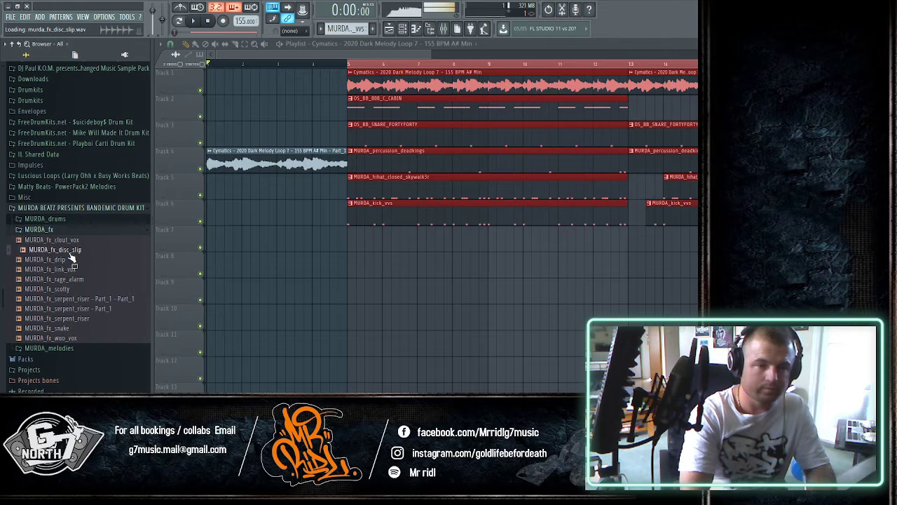
click(75, 310)
click(75, 301)
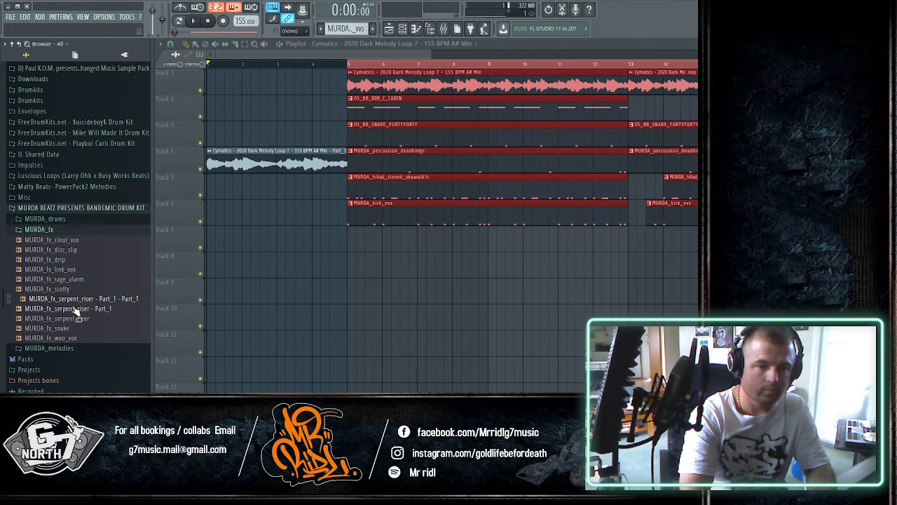
- Place the MURDA_fx_serpent_riser - Part_1 sample on Track 7, starting at bar 4, step 13
drag(76, 310, 315, 243)
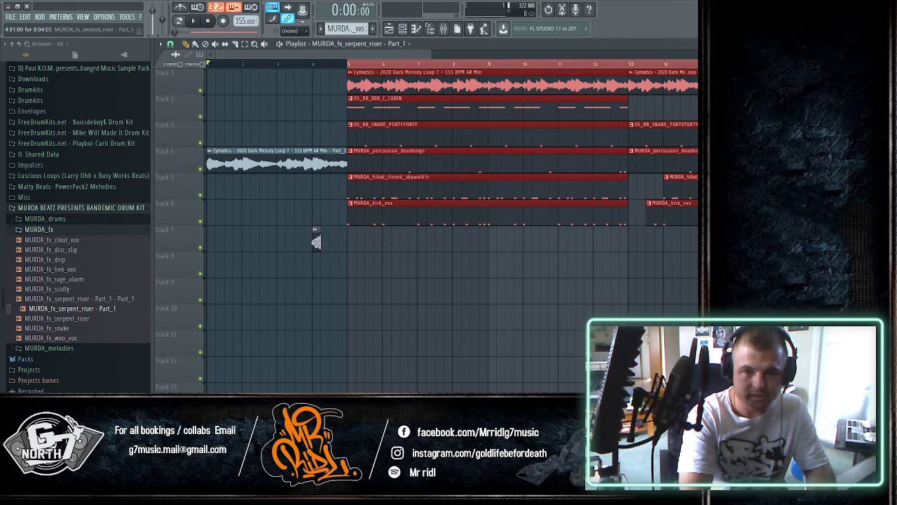
click(319, 243)
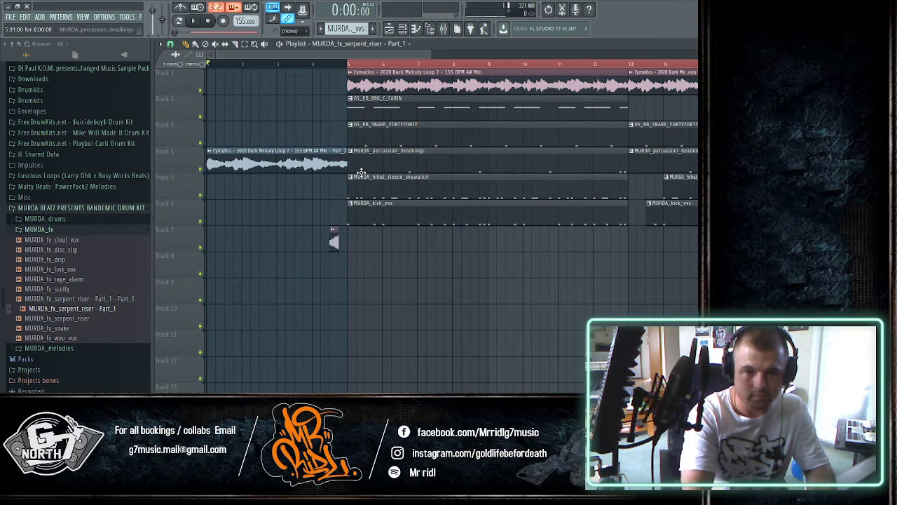
scroll(334, 68, up, 3)
scroll(334, 68, up, 2)
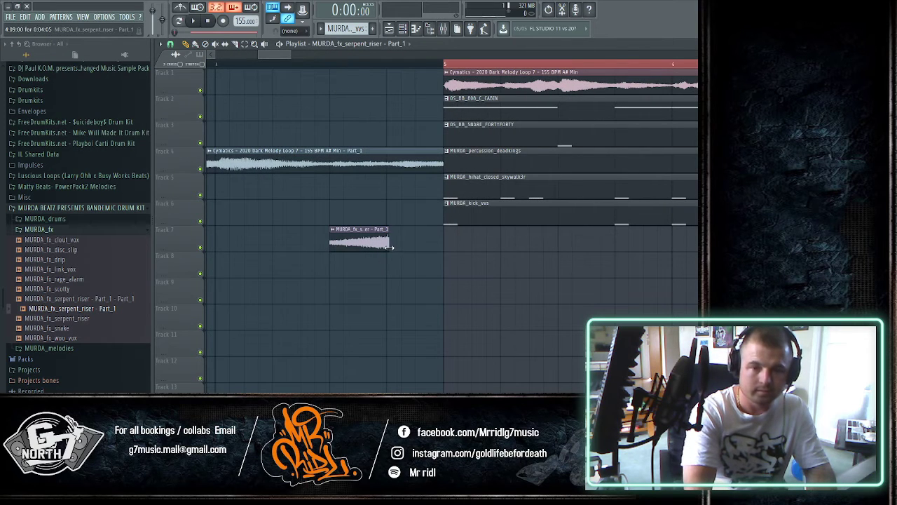
drag(372, 244, 422, 240)
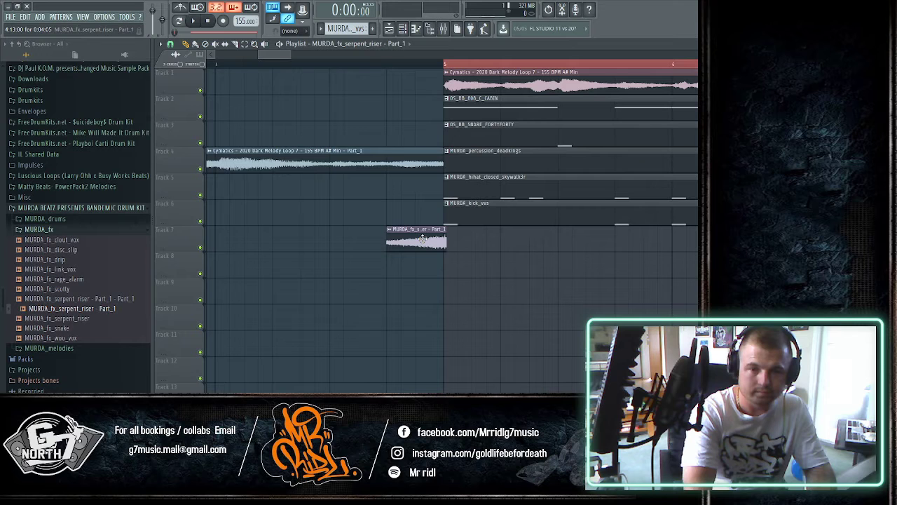
- Set the playlist snap to (none) and trim the end of the riser clip on Track 7 back to bar 5
scroll(448, 66, up, 3)
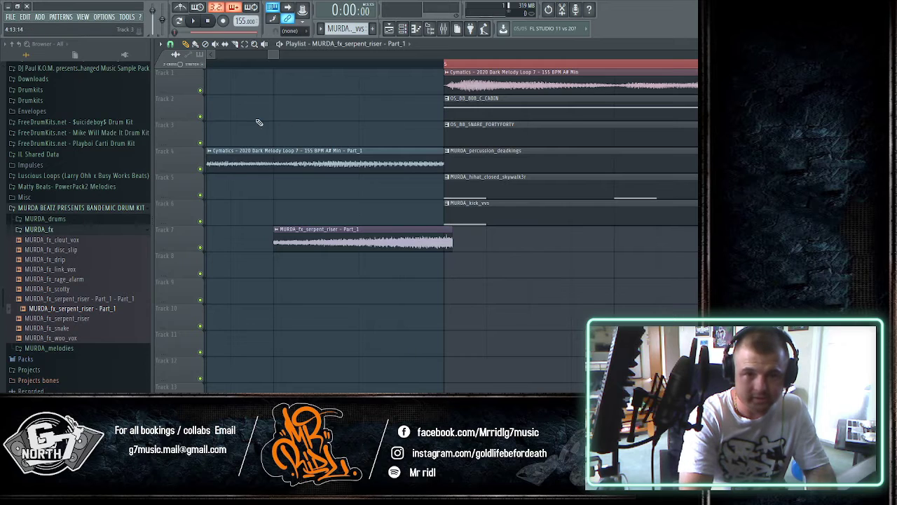
click(169, 44)
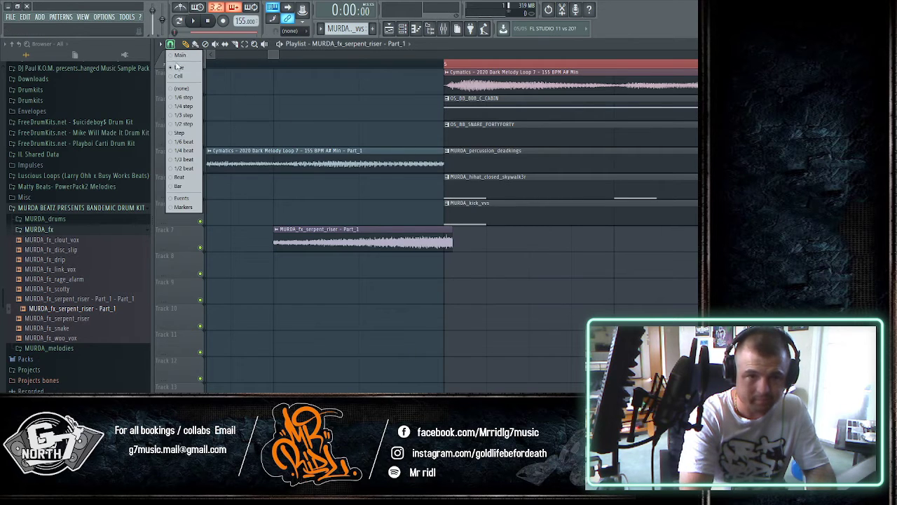
click(181, 88)
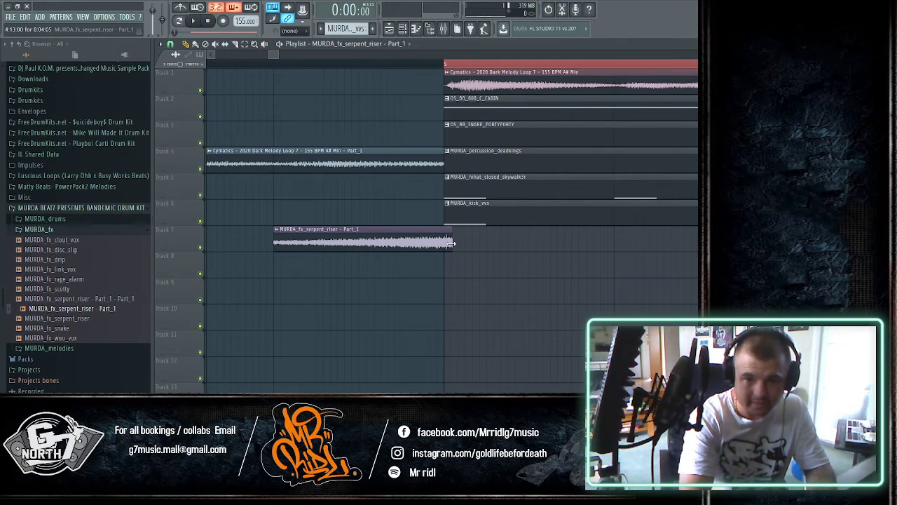
drag(452, 244, 443, 243)
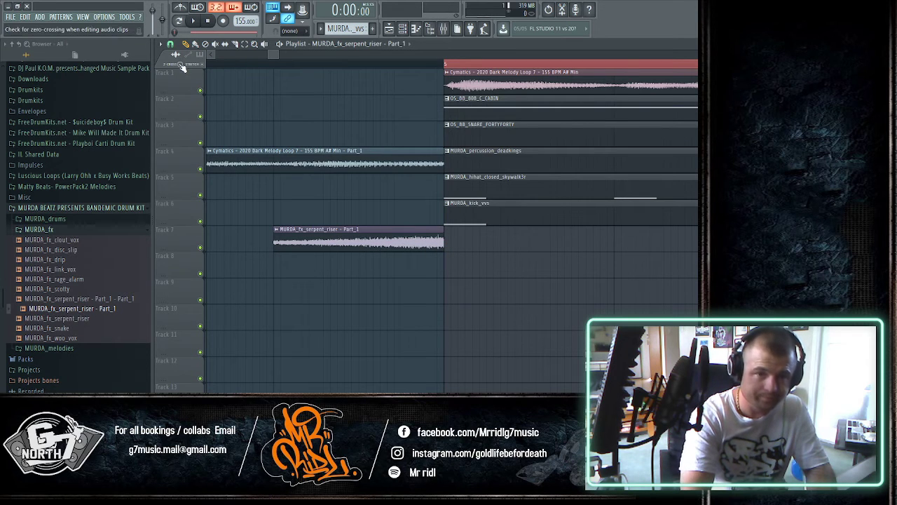
click(178, 53)
click(180, 71)
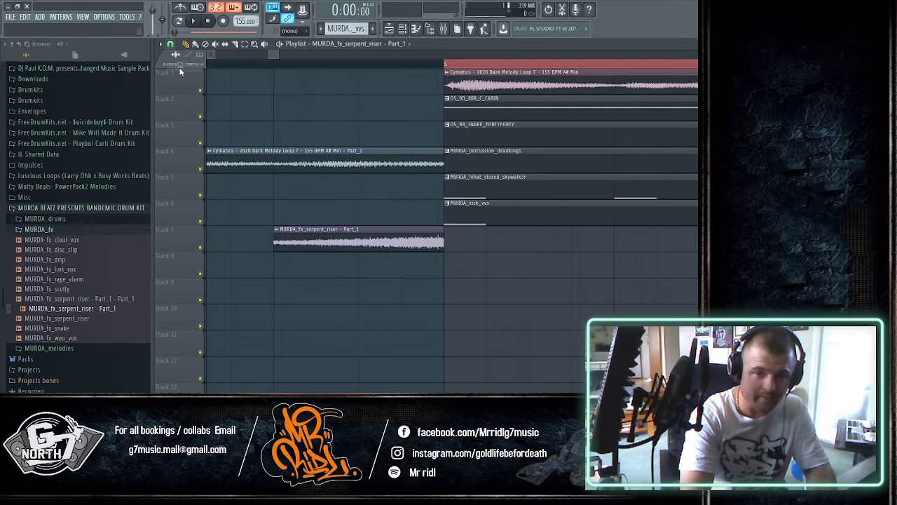
- Add a fade-in to the serpent riser sample, set its channel volume to 58%, and route it to mixer insert 11
double_click(311, 244)
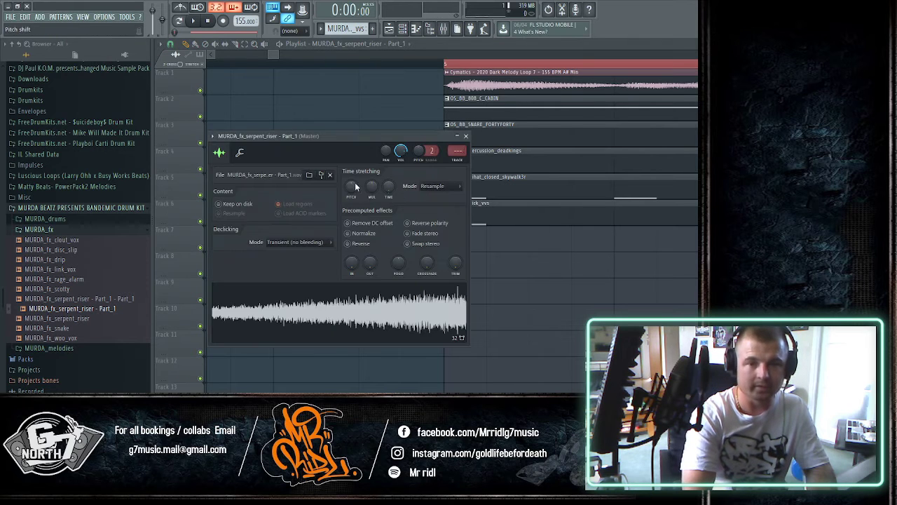
drag(354, 269, 354, 259)
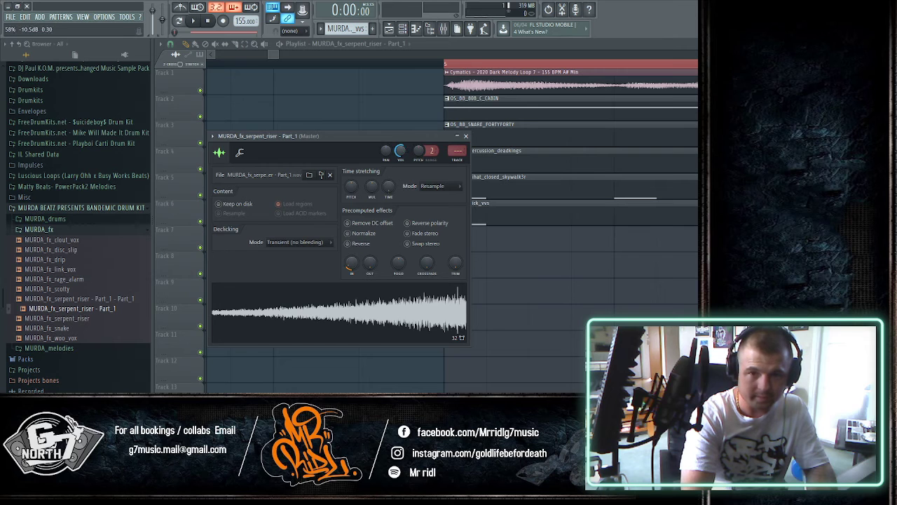
click(457, 163)
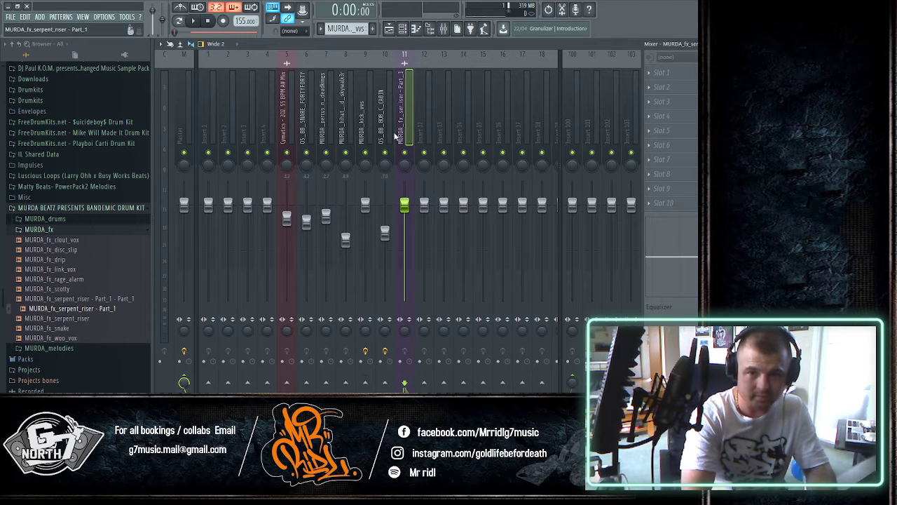
- Lower the riser's fader on mixer insert 11 and play the arrangement from the start through the drop at bar 5
key(space)
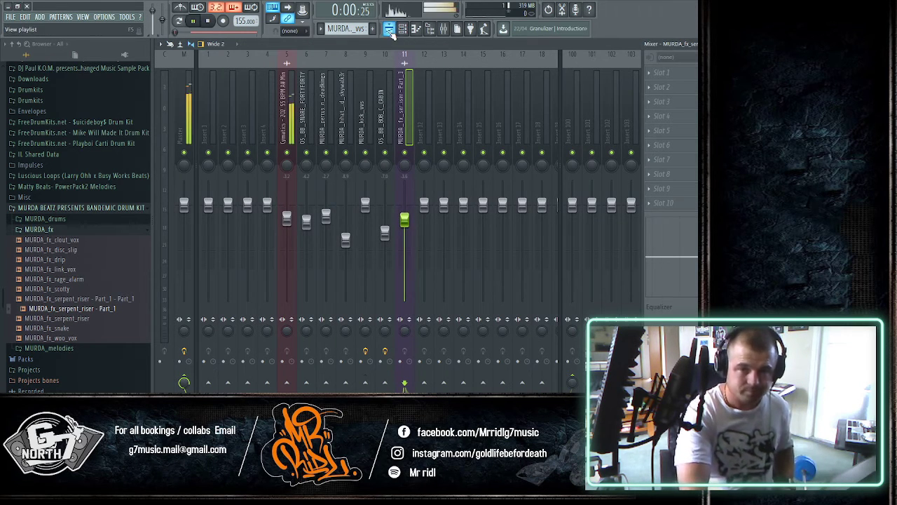
key(F5)
scroll(287, 67, down, 6)
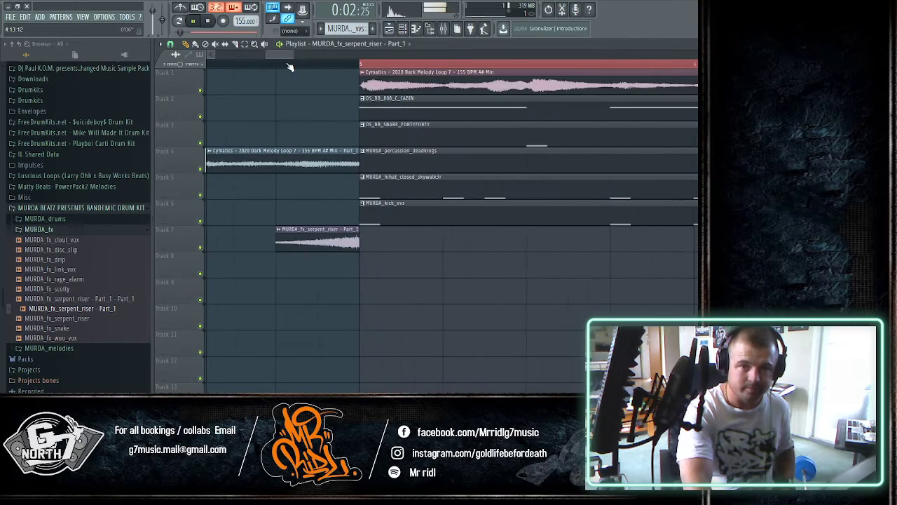
scroll(290, 65, up, 4)
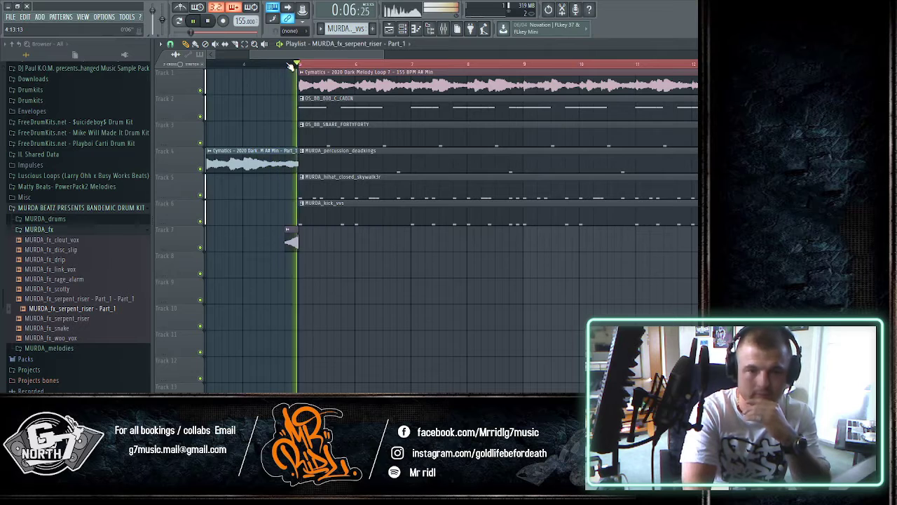
drag(290, 57, 324, 58)
key(space)
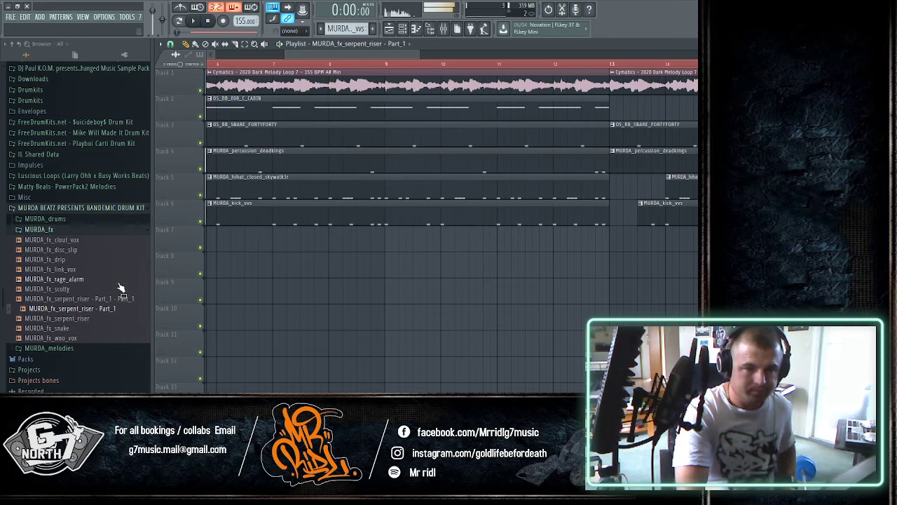
- Audition the full MURDA_fx_serpent_riser sample and move the riser clip along Track 7 so it leads into bar 13
click(77, 319)
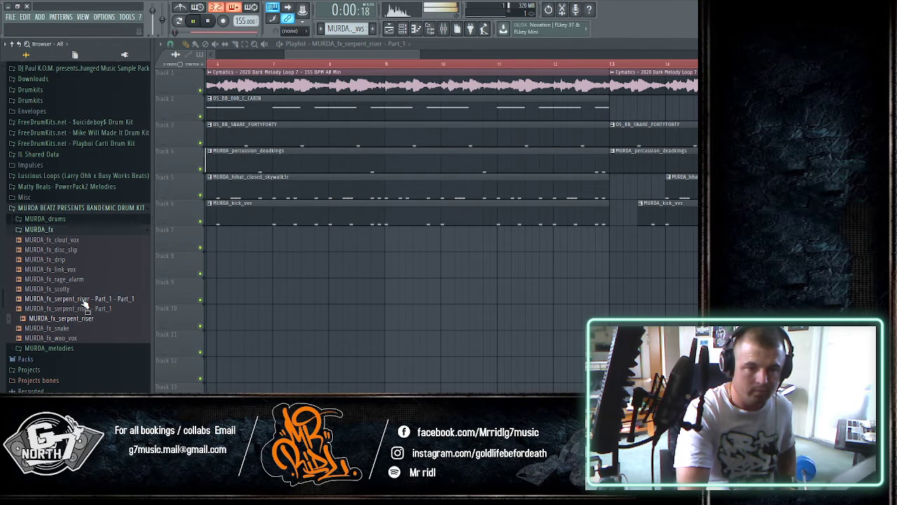
drag(305, 55, 254, 61)
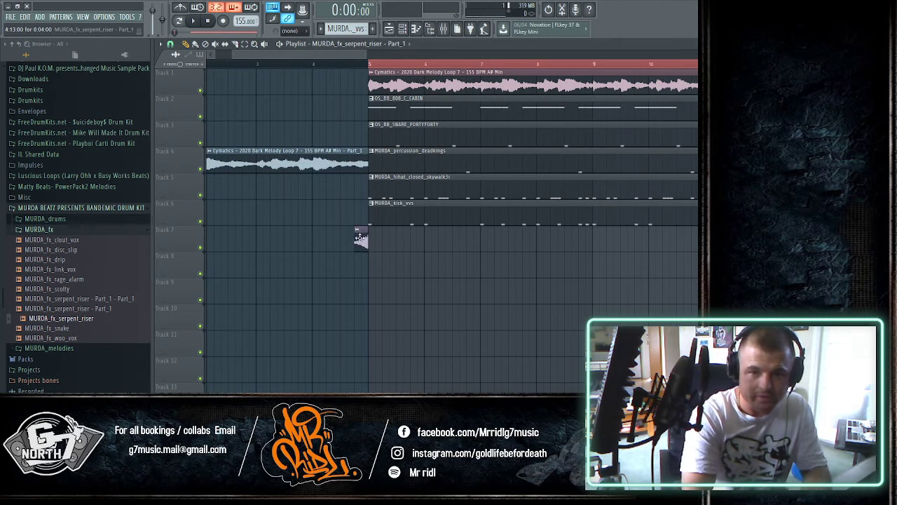
drag(360, 237, 729, 238)
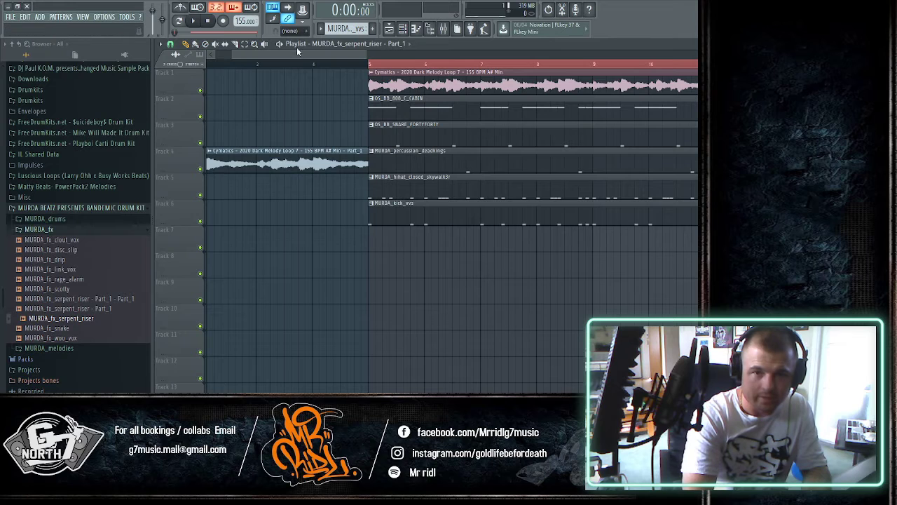
drag(298, 54, 389, 69)
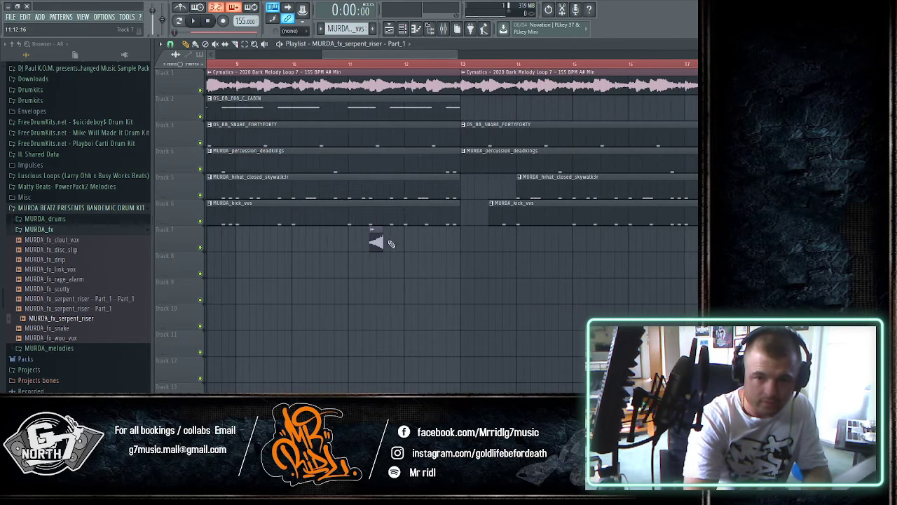
drag(377, 242, 452, 241)
drag(363, 54, 456, 86)
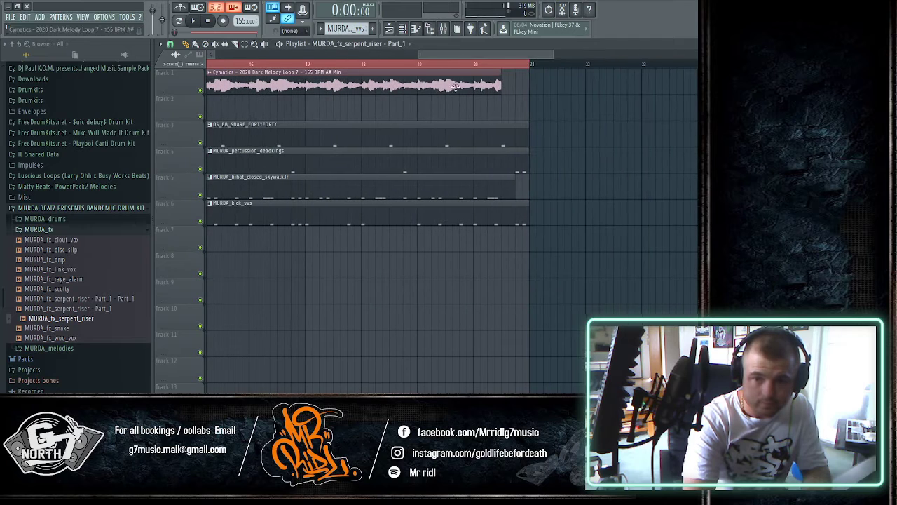
- Place the short riser clip on Track 7 leading into bar 21 and add the full MURDA_fx_serpent_riser on Track 8 starting at bar 3
click(519, 243)
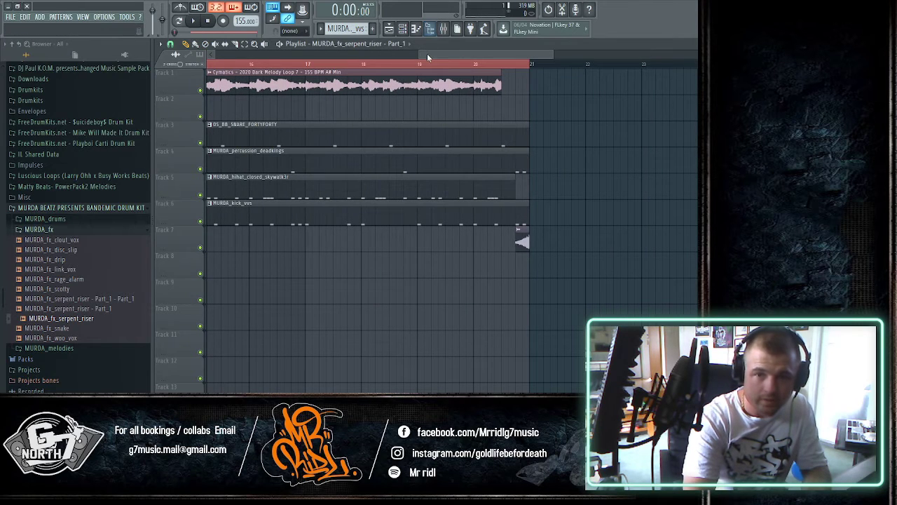
drag(428, 58, 226, 29)
drag(53, 319, 375, 266)
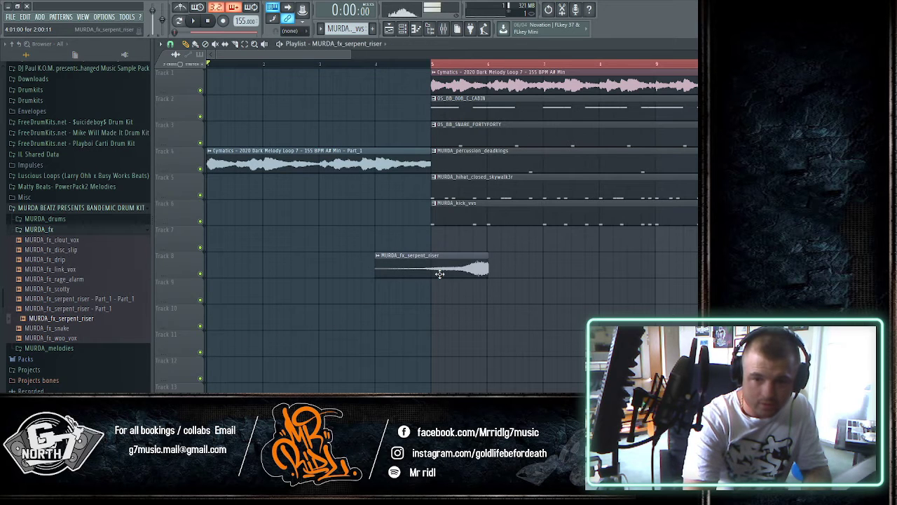
drag(440, 274, 378, 275)
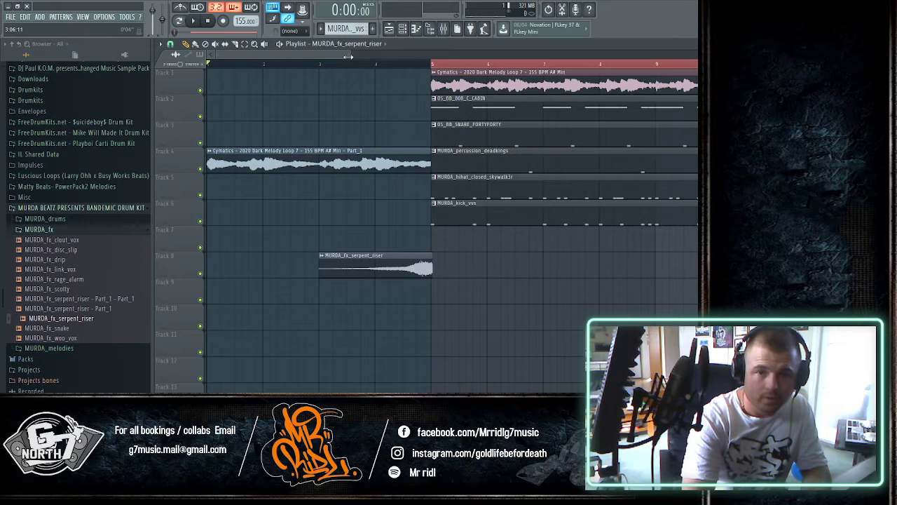
- Set the playlist snap to (none) and trim the end of the Track 8 riser clip back to bar 5
scroll(396, 72, up, 4)
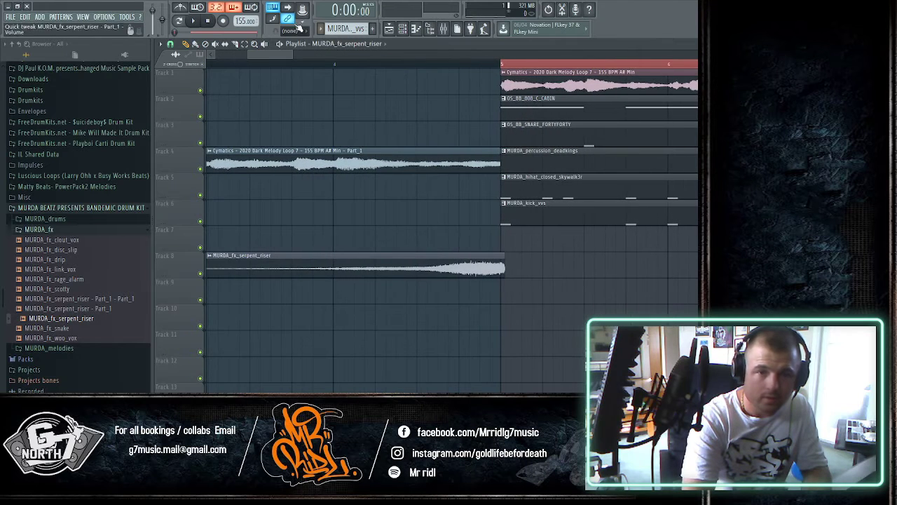
click(170, 44)
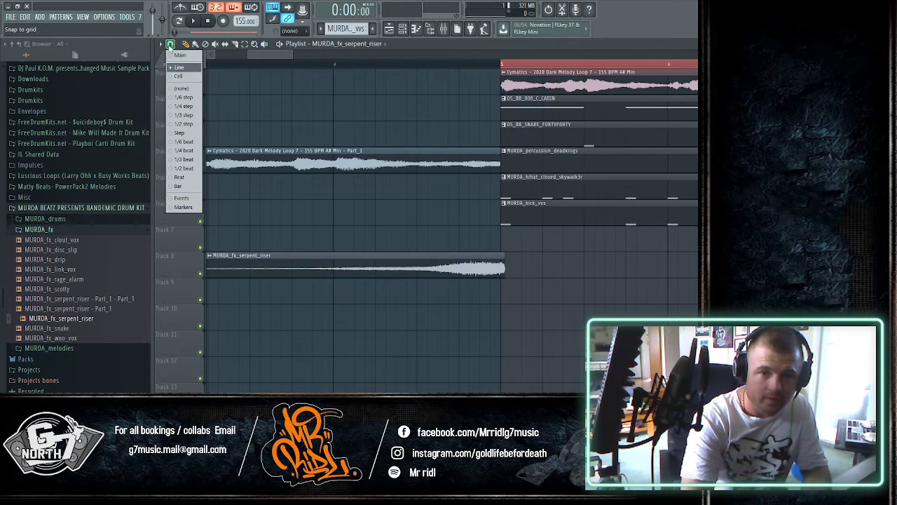
click(179, 87)
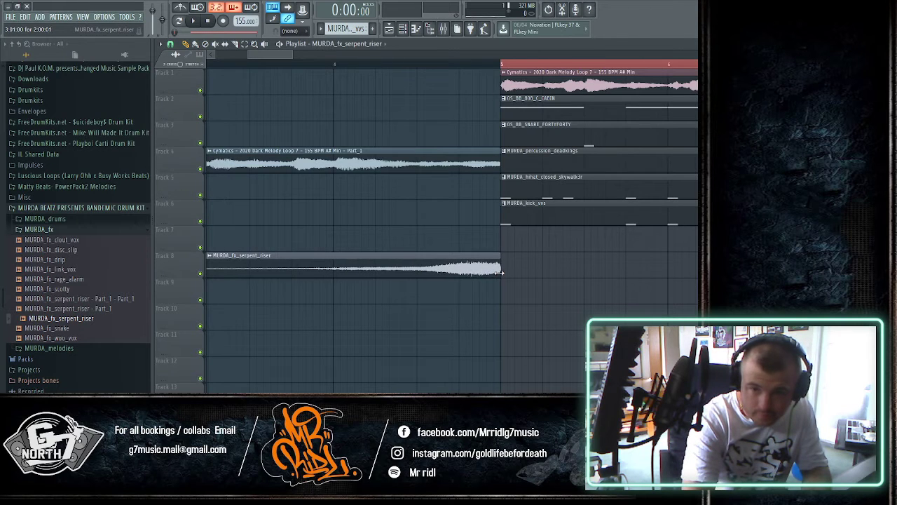
- Route the full serpent riser sample to mixer insert 12 and lower its fader to 77%
double_click(483, 269)
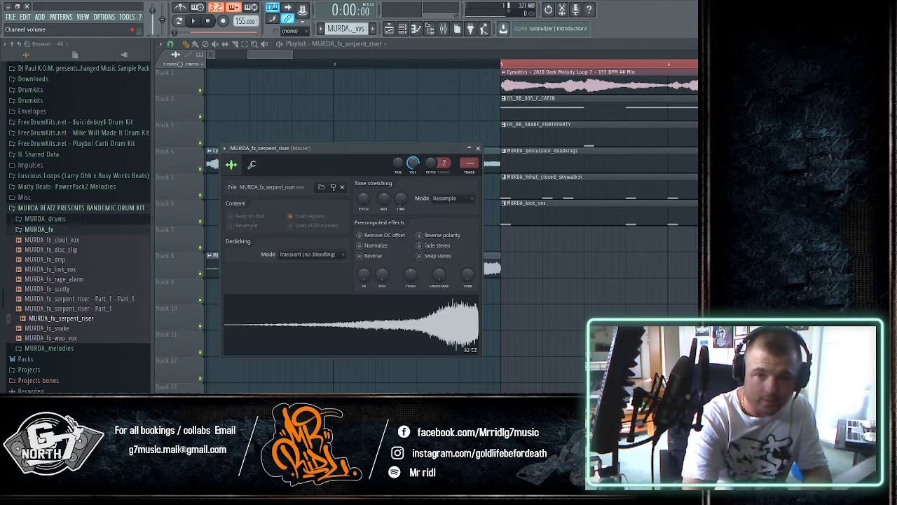
click(471, 172)
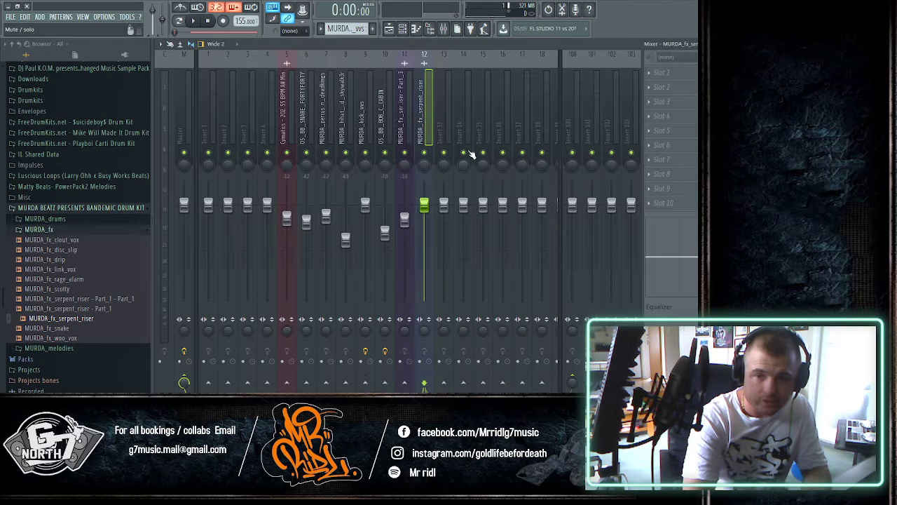
drag(424, 204, 424, 226)
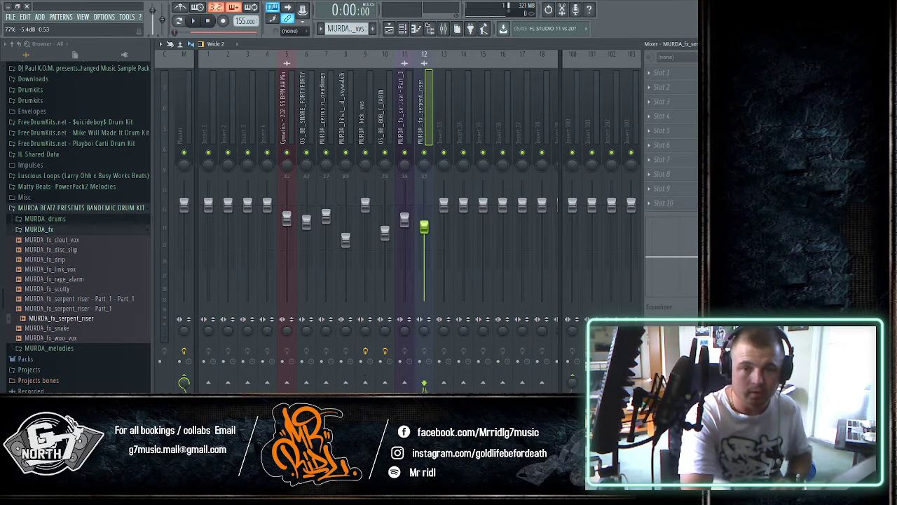
key(F5)
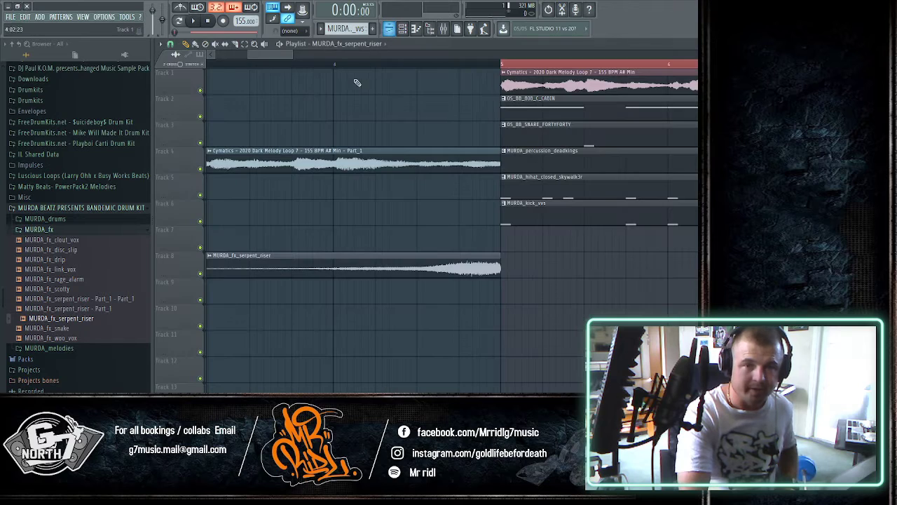
- Add the ridl beat tag sample to Track 10 and move it back into the intro, starting near bar 3
drag(291, 54, 709, 55)
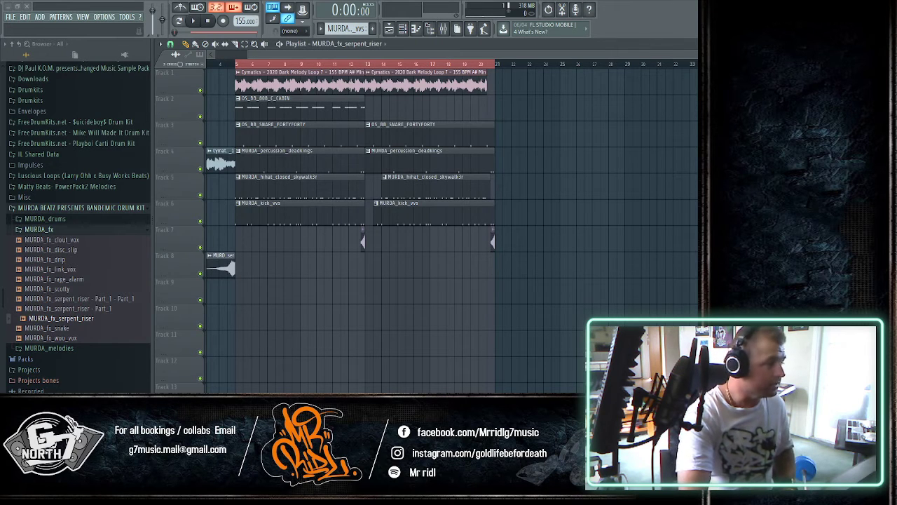
drag(0, 239, 240, 323)
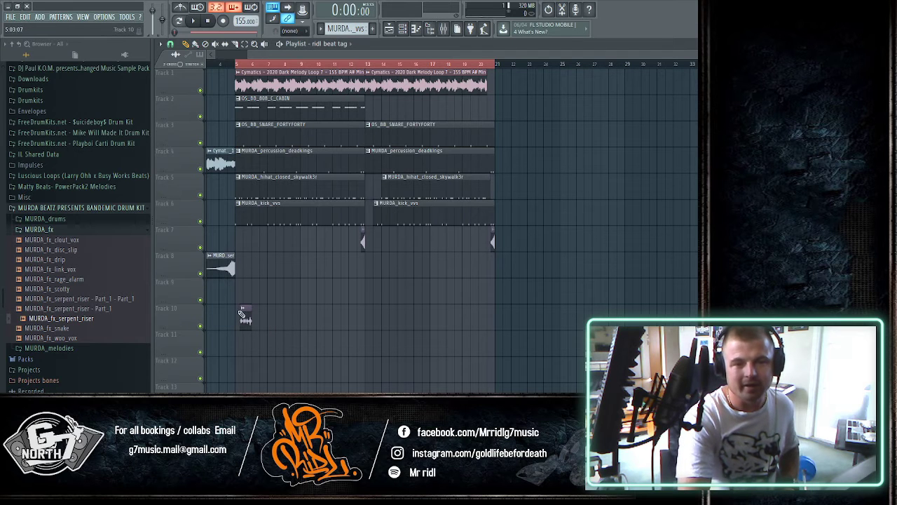
scroll(258, 66, up, 3)
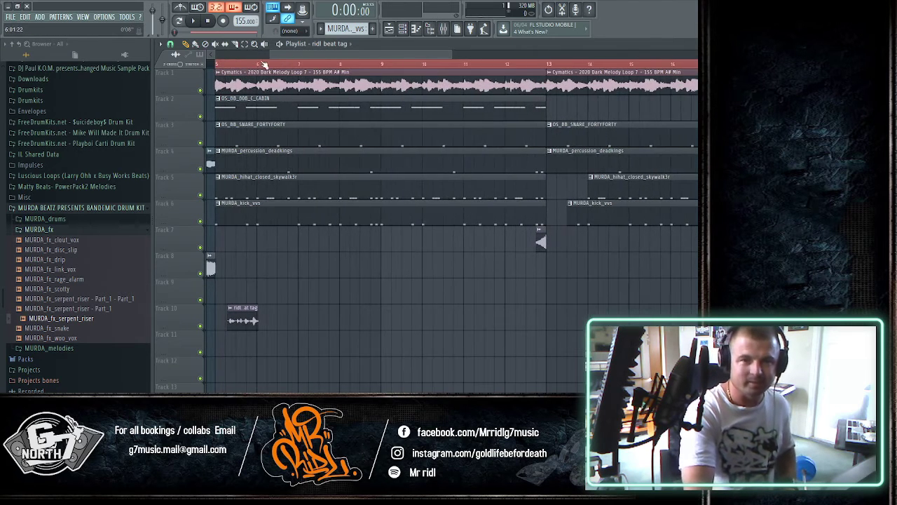
drag(285, 53, 272, 54)
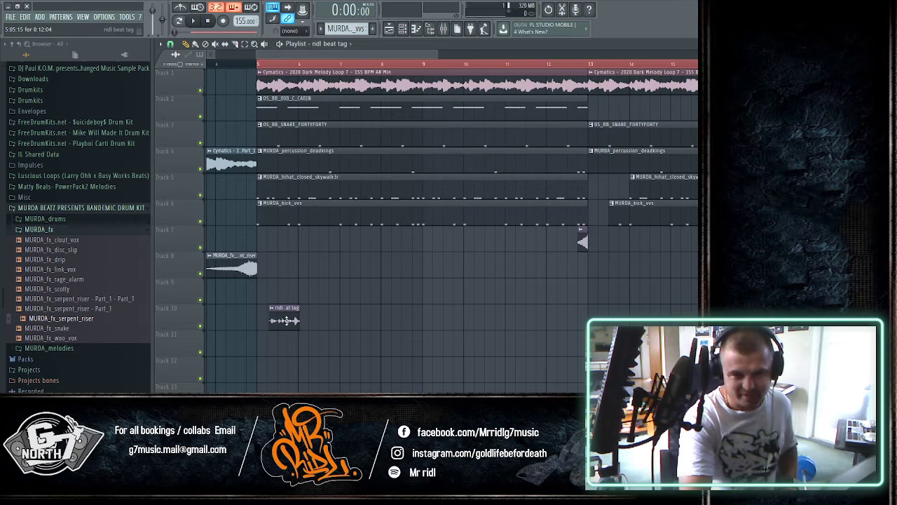
drag(284, 321, 247, 321)
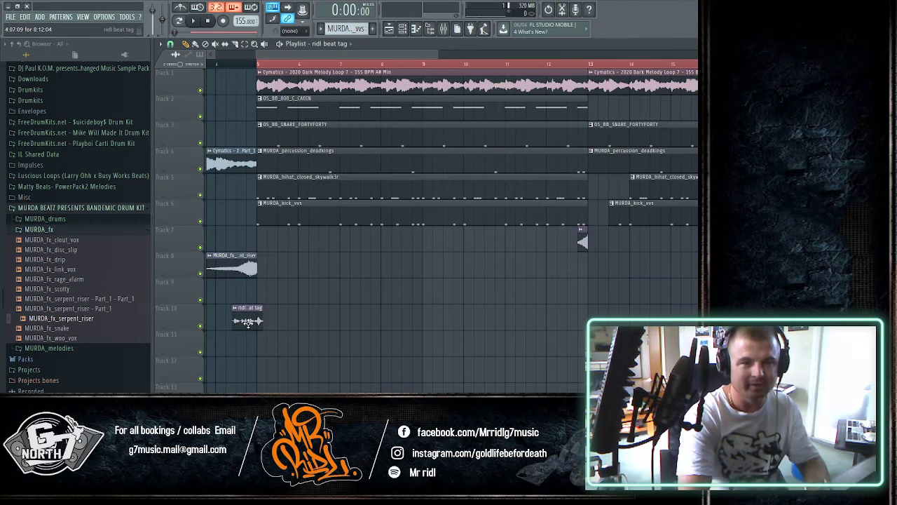
drag(303, 53, 253, 56)
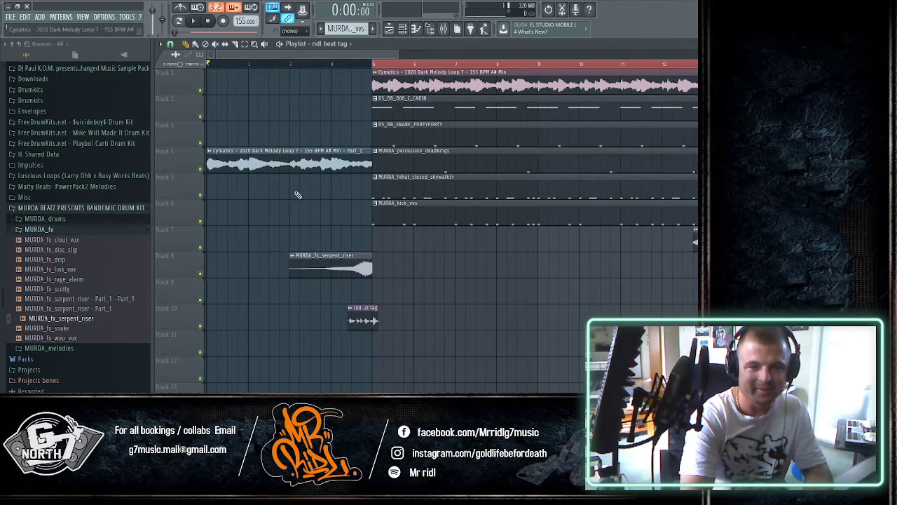
drag(360, 320, 300, 316)
- Stretch the beat tag clip on Track 10 out to bar 4 and nudge it slightly earlier so it starts just before bar 3
scroll(310, 72, up, 5)
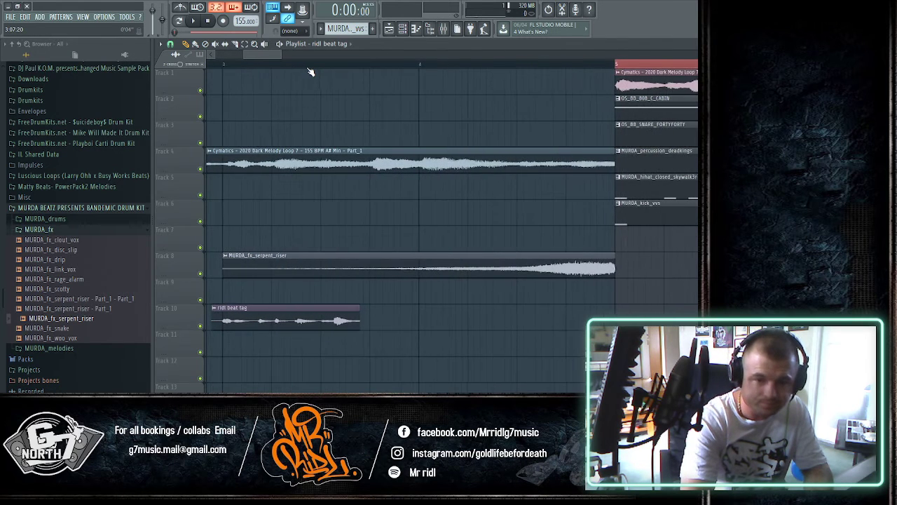
scroll(303, 240, left, 3)
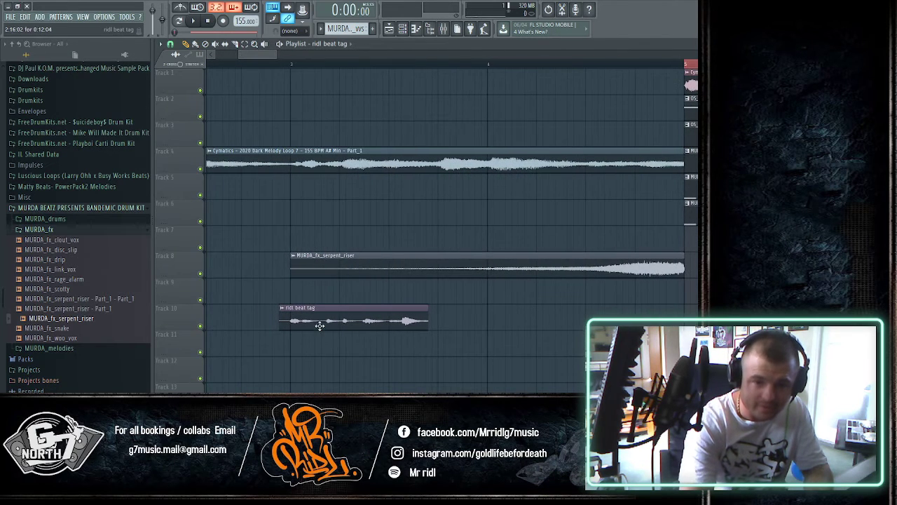
drag(320, 325, 320, 324)
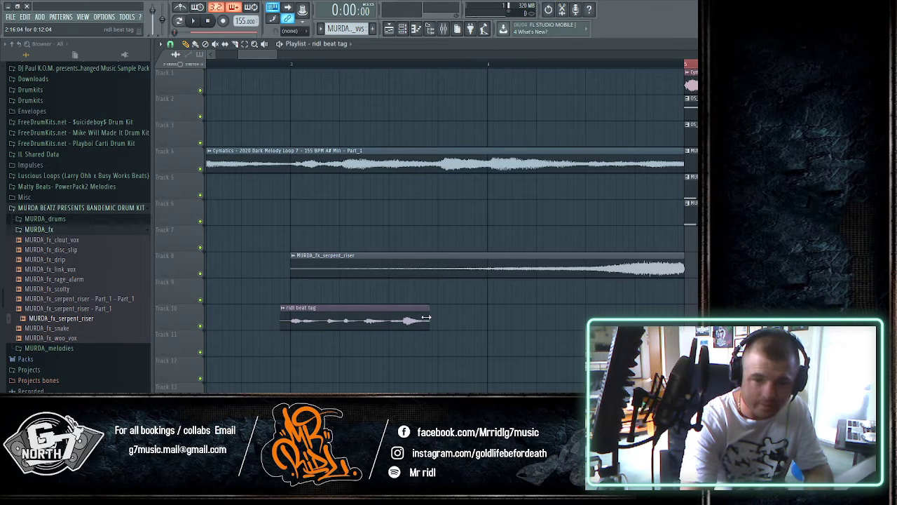
drag(428, 319, 486, 313)
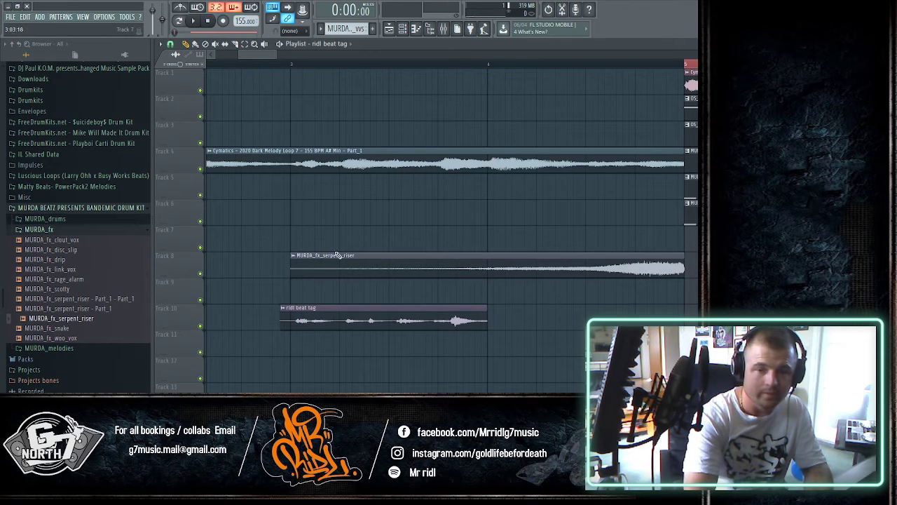
drag(351, 322, 346, 321)
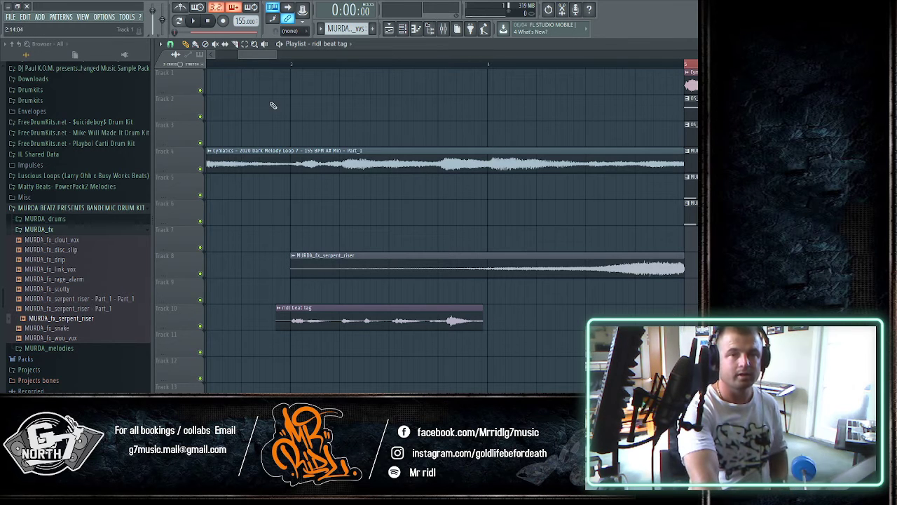
- Route the ridl beat tag sample to mixer insert 13 and lower its fader to 67%
double_click(365, 321)
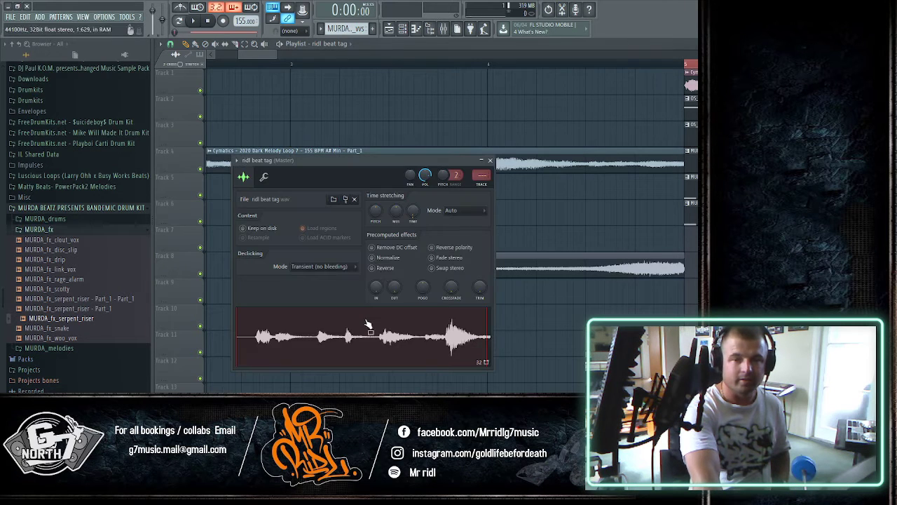
click(483, 181)
drag(444, 204, 445, 237)
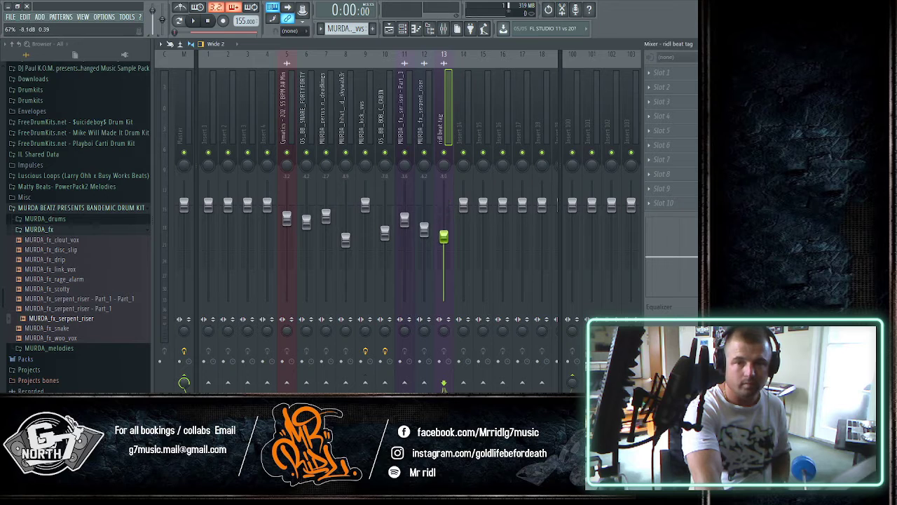
click(389, 28)
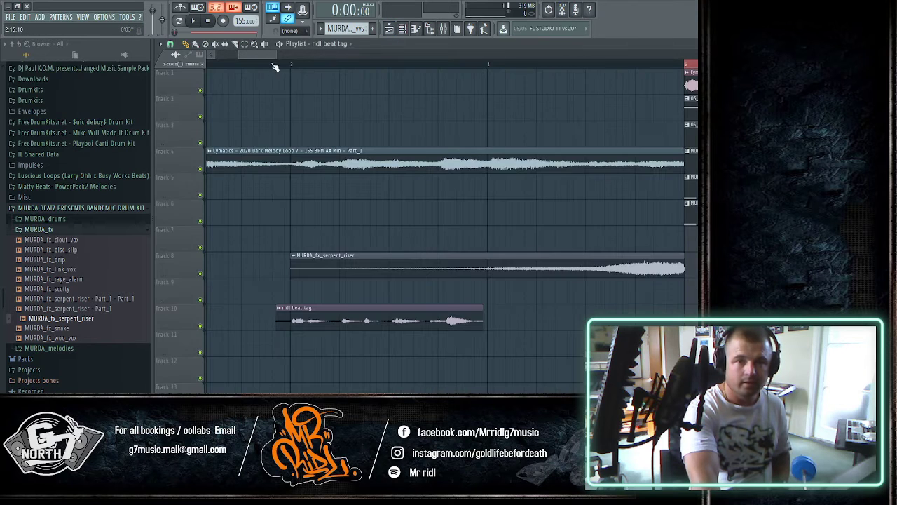
- Play the arrangement from the start through the intro and past the drop at bar 5 to check the riser and beat tag
drag(275, 54, 606, 93)
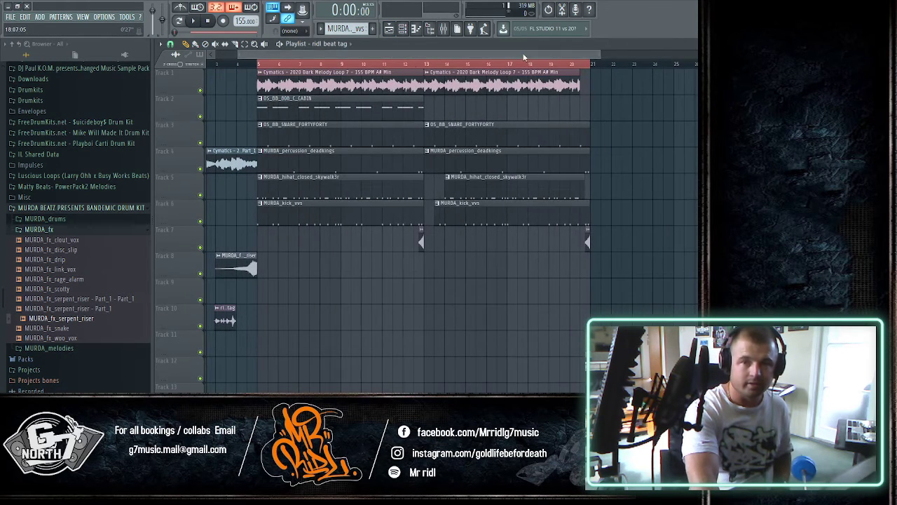
drag(525, 56, 456, 62)
key(space)
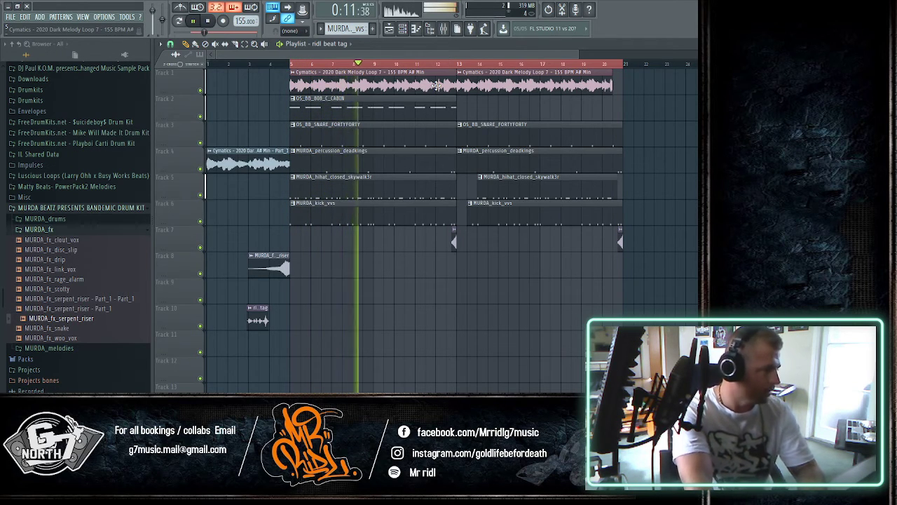
click(209, 22)
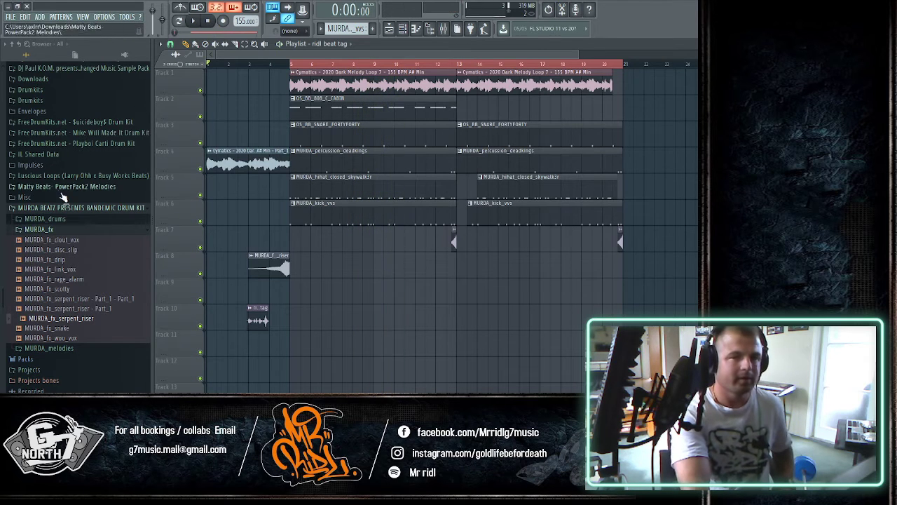